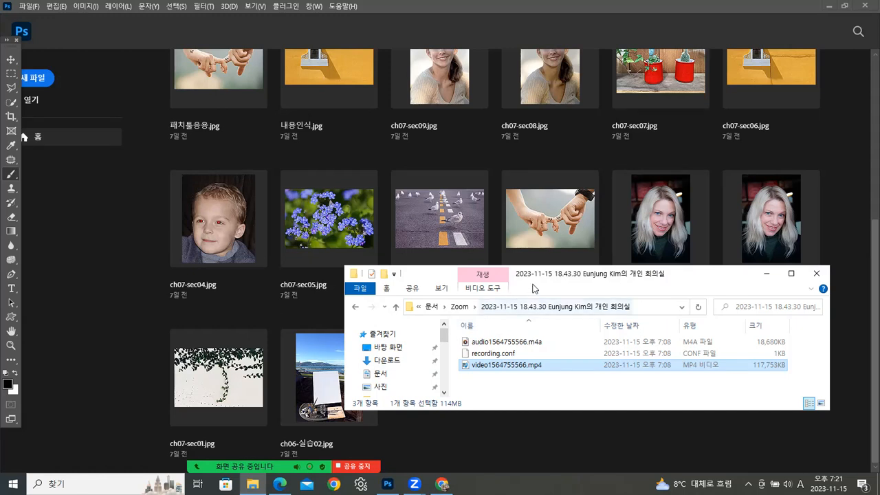
Browse in the file manager from the desktop through the personal work folder to the ch08 folder
left_click_drag(656, 267, 657, 49)
left_click(385, 157)
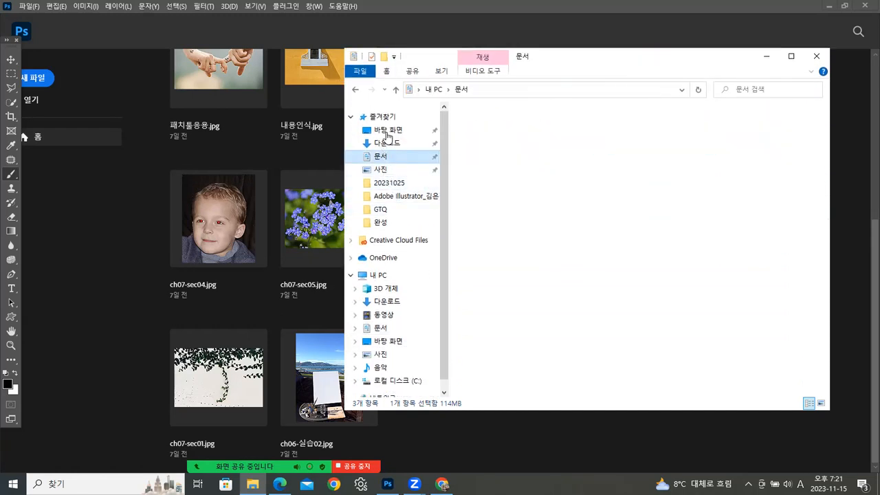
left_click(389, 131)
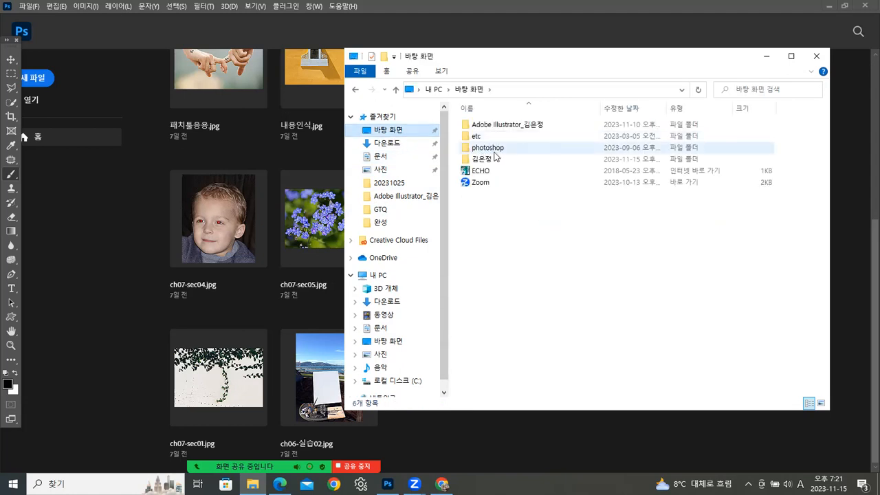
left_click(484, 160)
double_click(483, 160)
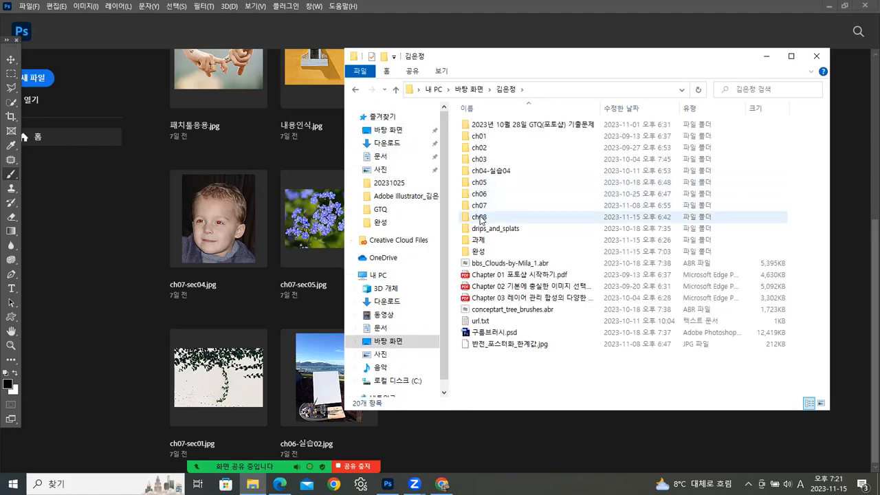
double_click(480, 215)
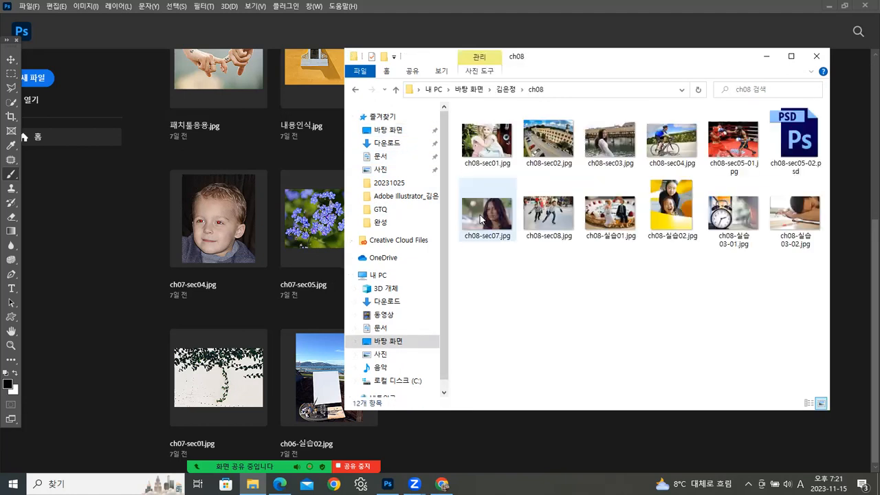
Open ch08-sec05-01.jpg in Photoshop and detach it into its own floating window
left_click(729, 157)
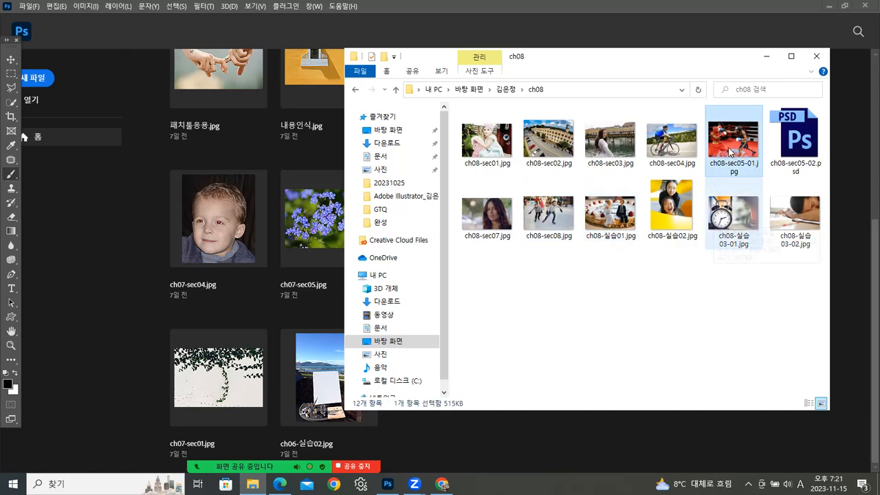
left_click_drag(731, 146, 155, 273)
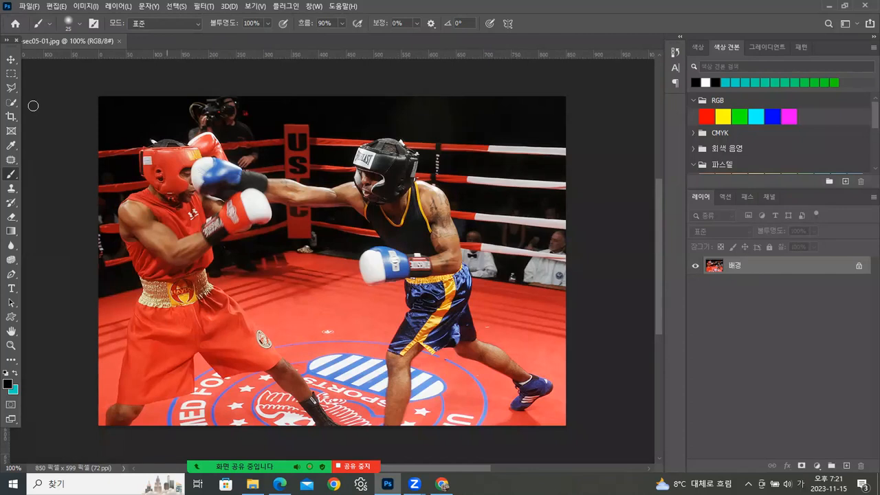
left_click_drag(105, 46, 259, 59)
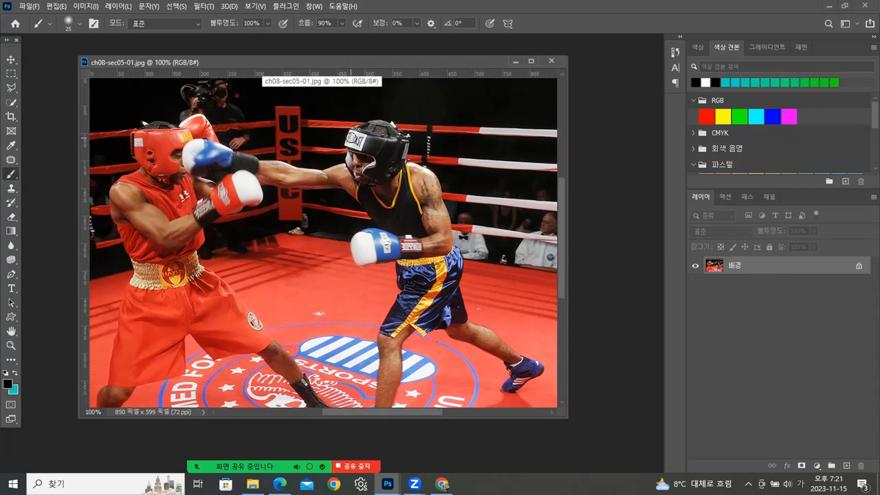
left_click(203, 6)
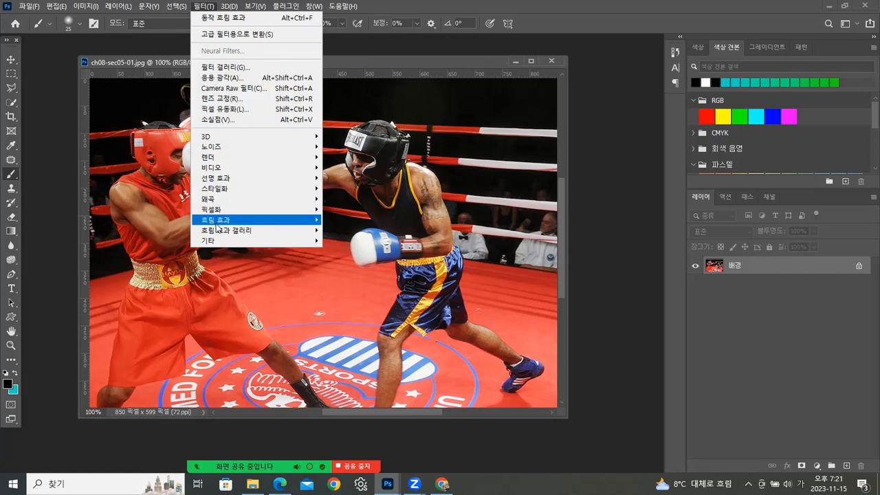
mouse_move(224, 233)
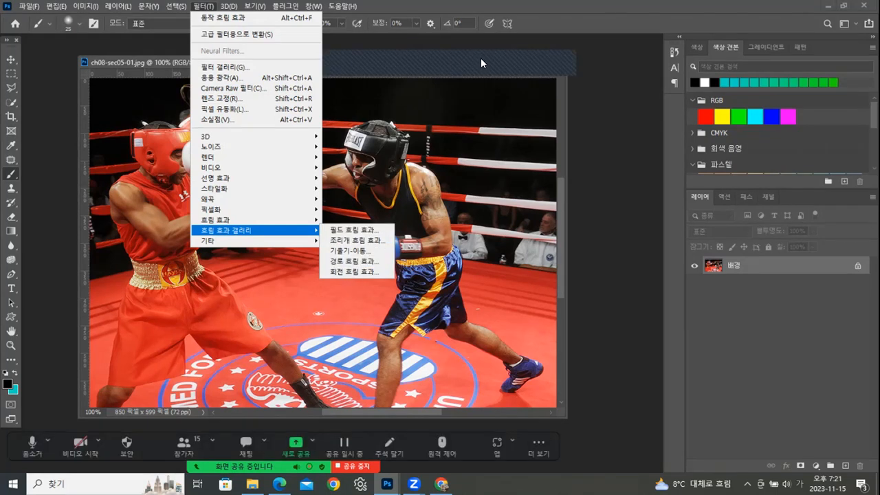
left_click(482, 63)
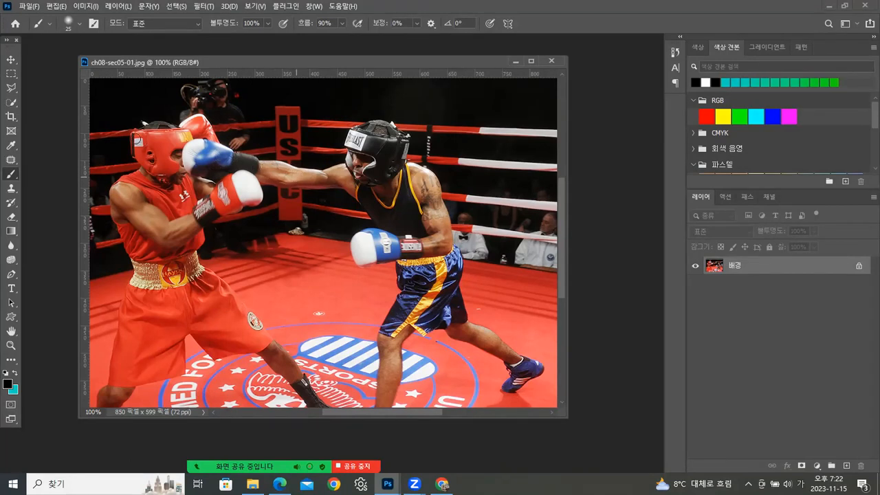
Apply a Path Blur to the boxing photo, with its path running along the punching arm from the elbow to the blue glove
left_click(204, 6)
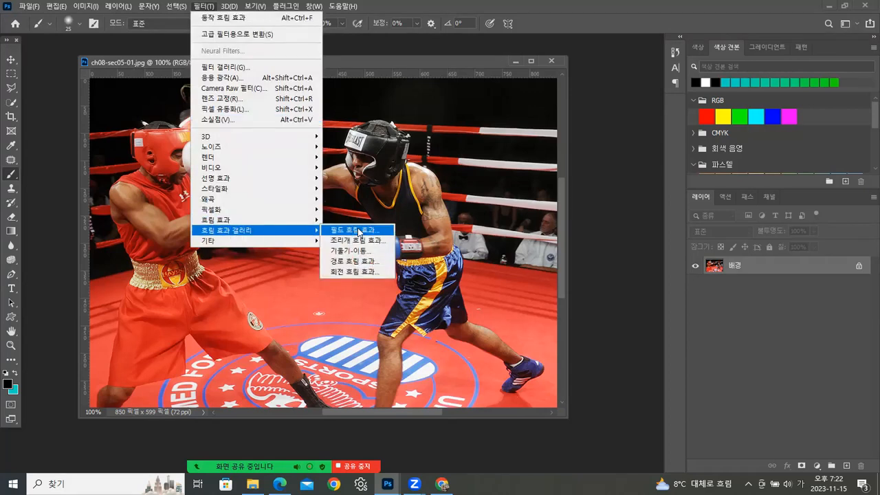
left_click(365, 261)
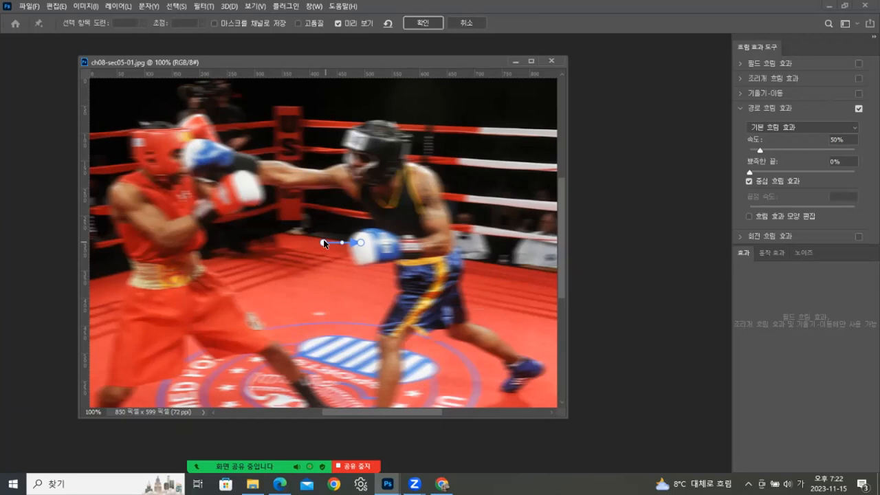
left_click_drag(323, 242, 295, 176)
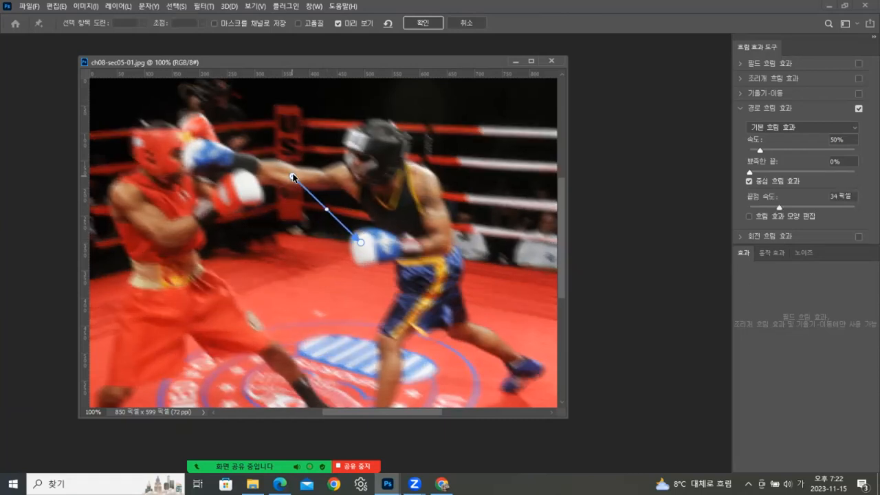
left_click_drag(360, 240, 189, 146)
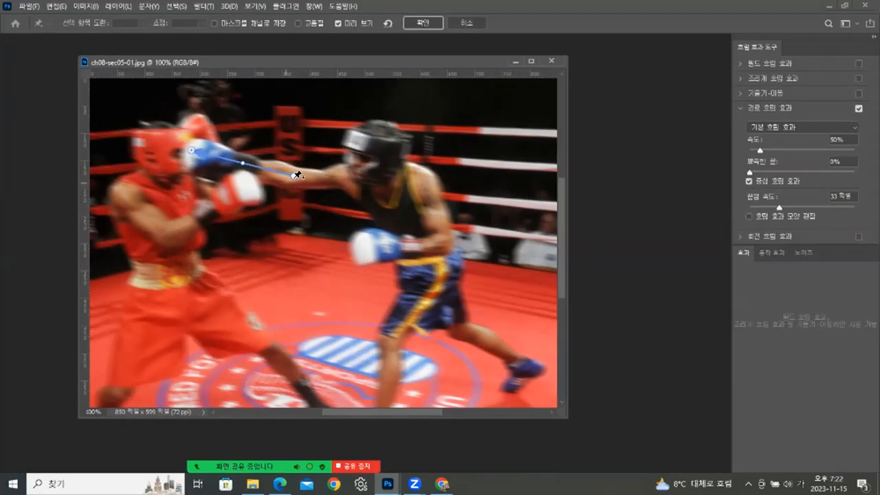
left_click_drag(307, 176, 320, 177)
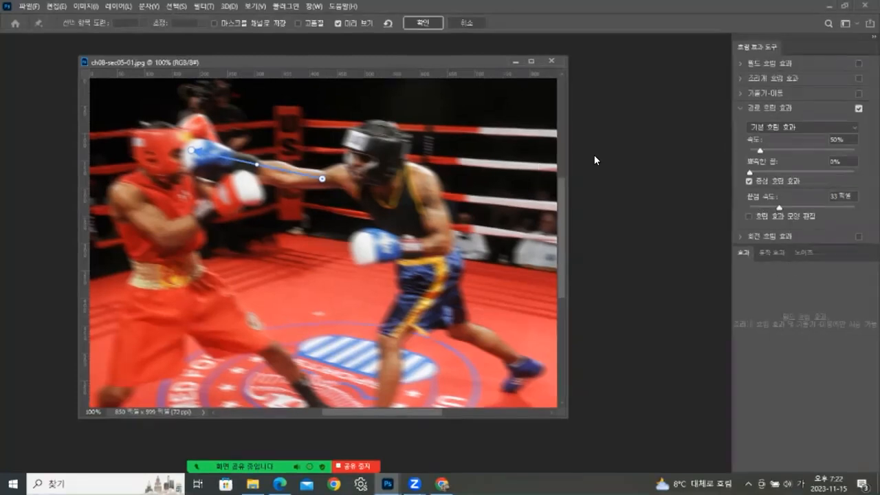
left_click(423, 22)
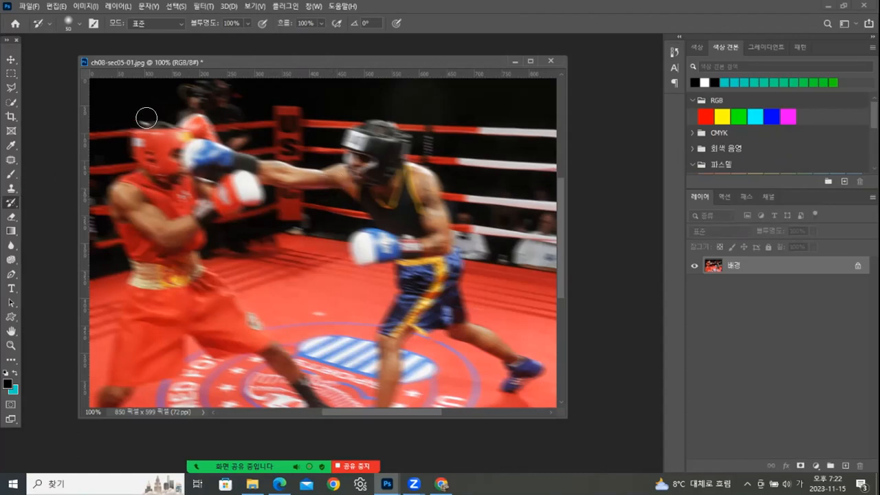
Restore sharpness everywhere except the punching arm and the struck head using the History Brush, enlarged to 175 px
key("bracketright")
key("bracketright")
key("bracketright")
key("bracketright")
key("bracketright")
key("bracketright")
left_click(387, 168)
key("bracketright")
key("bracketright")
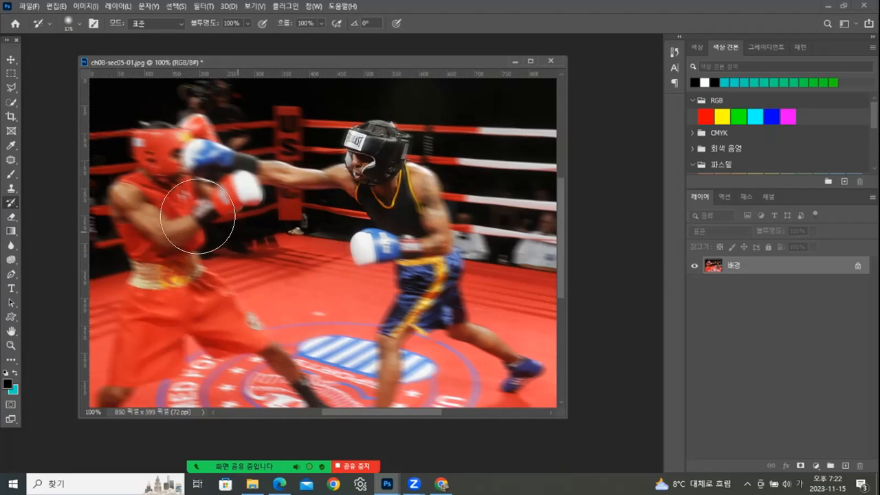
mouse_move(127, 285)
left_mouse_down()
mouse_move(435, 284)
mouse_move(452, 229)
mouse_move(423, 165)
mouse_move(361, 285)
mouse_move(500, 121)
mouse_move(478, 340)
mouse_move(138, 357)
mouse_move(179, 318)
mouse_move(424, 311)
mouse_move(448, 370)
mouse_move(103, 387)
mouse_move(584, 399)
mouse_move(225, 320)
mouse_move(71, 246)
mouse_move(94, 186)
mouse_move(98, 136)
mouse_move(127, 101)
mouse_move(248, 80)
mouse_move(292, 105)
mouse_move(373, 128)
mouse_move(402, 167)
mouse_move(239, 268)
left_mouse_up()
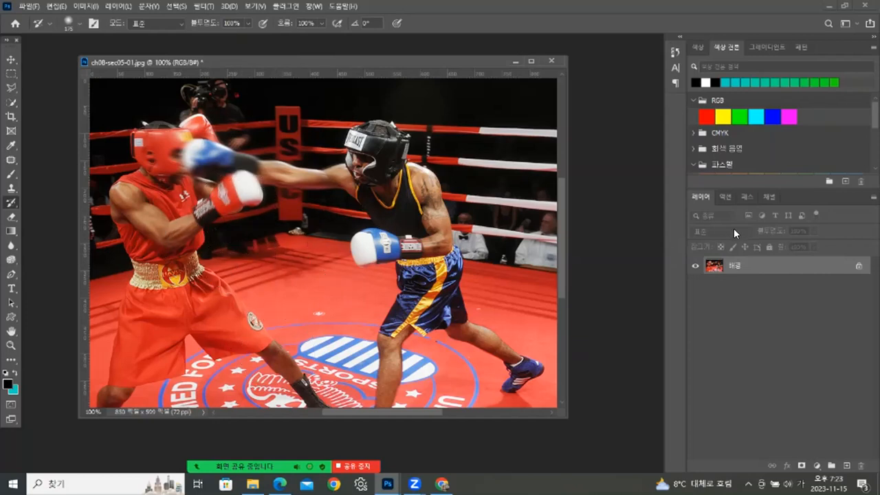
left_click(10, 63)
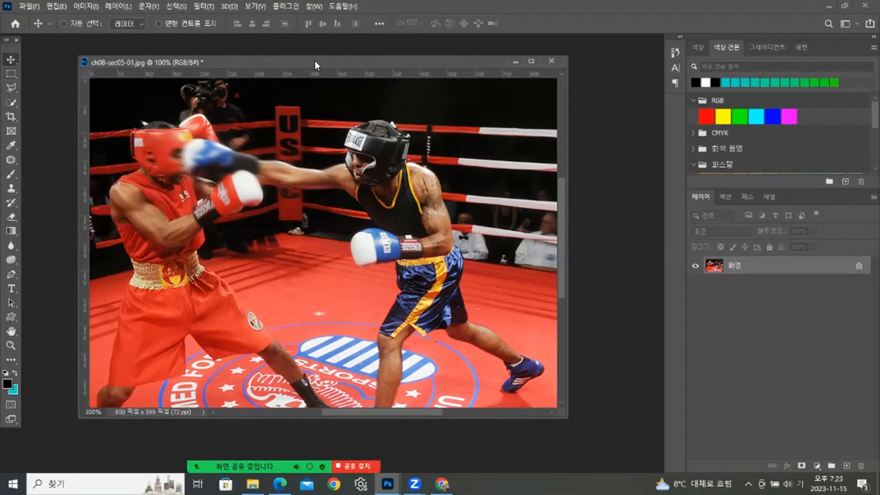
left_click_drag(318, 61, 327, 62)
left_click(204, 6)
mouse_move(229, 7)
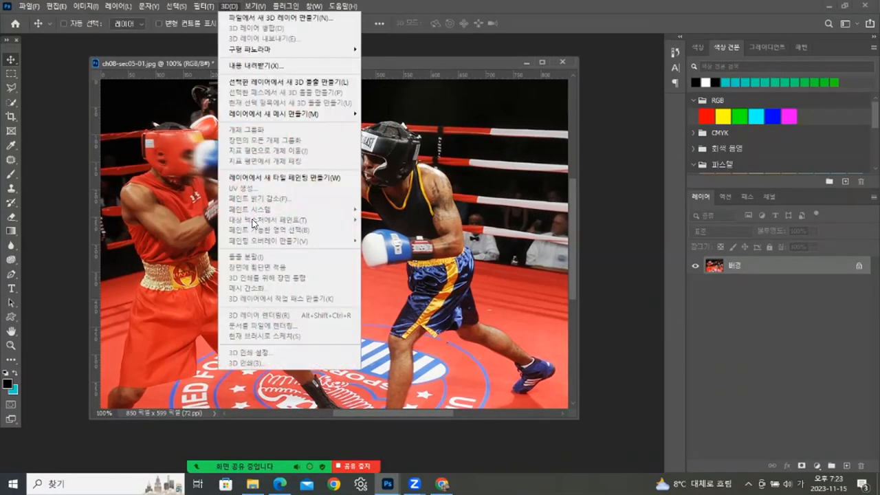
left_click(125, 110)
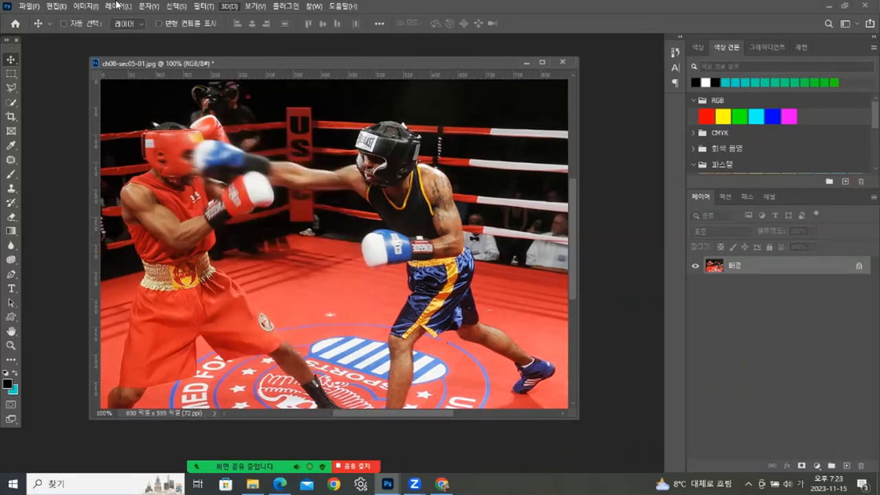
left_click(117, 6)
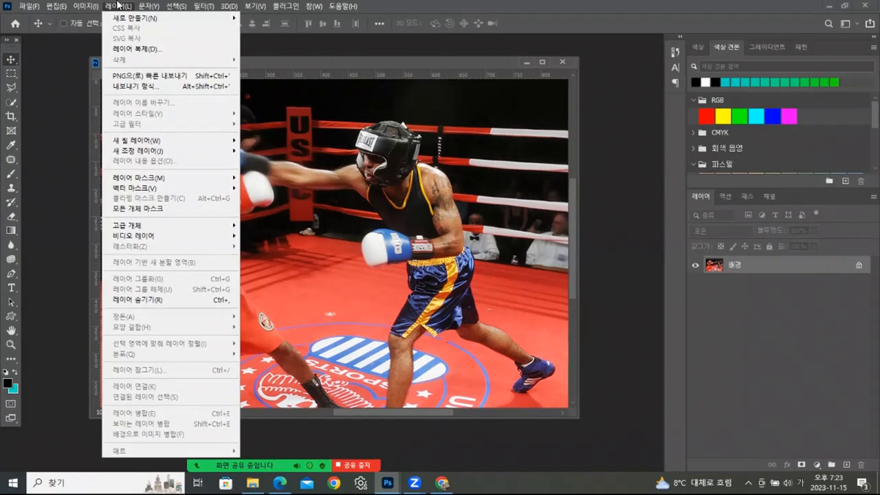
left_click(258, 65)
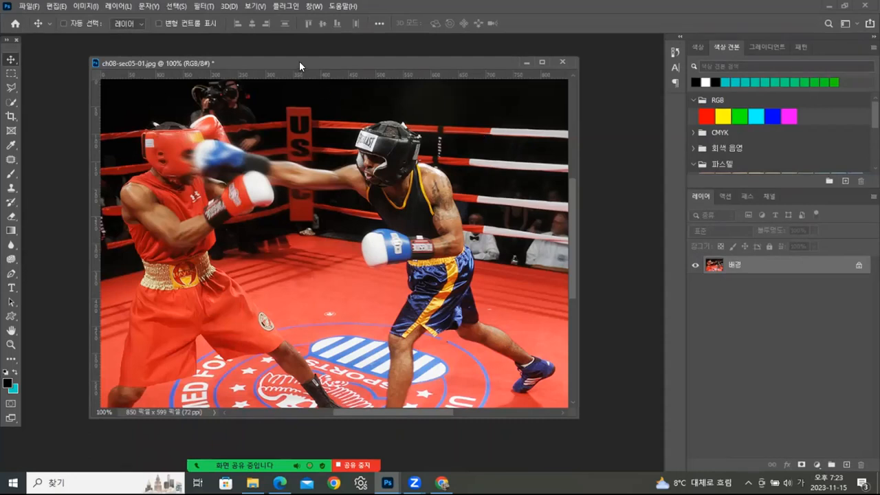
Close the boxing photo without saving, then open ch08-sec05-02.psd from the ch08 folder and detach it into a floating window
left_click(562, 63)
left_click(459, 183)
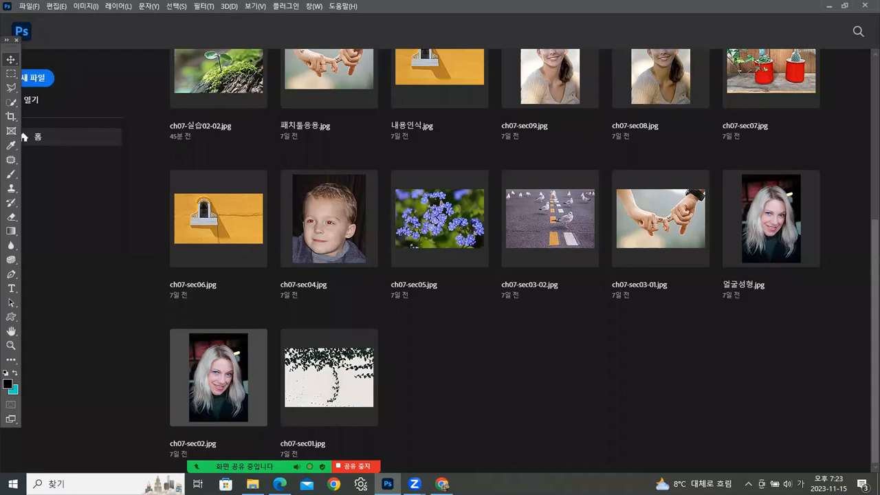
left_click(800, 144)
left_click_drag(794, 141, 107, 249)
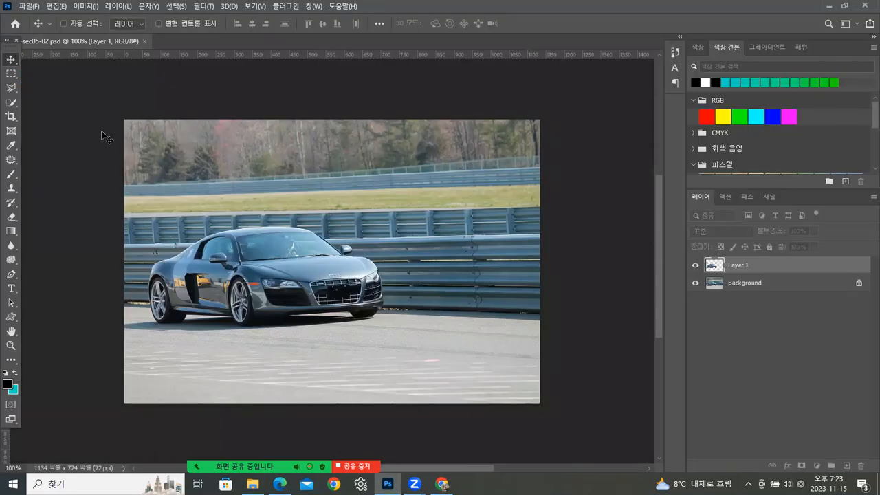
left_click_drag(105, 36, 259, 59)
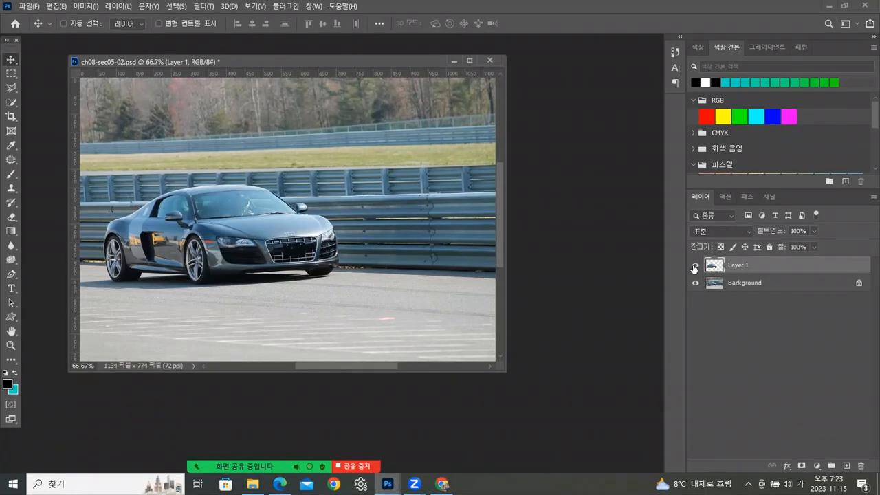
Try moving the cut-out car of Layer 1 up over the background, and undo the move
left_click_drag(242, 219, 318, 145)
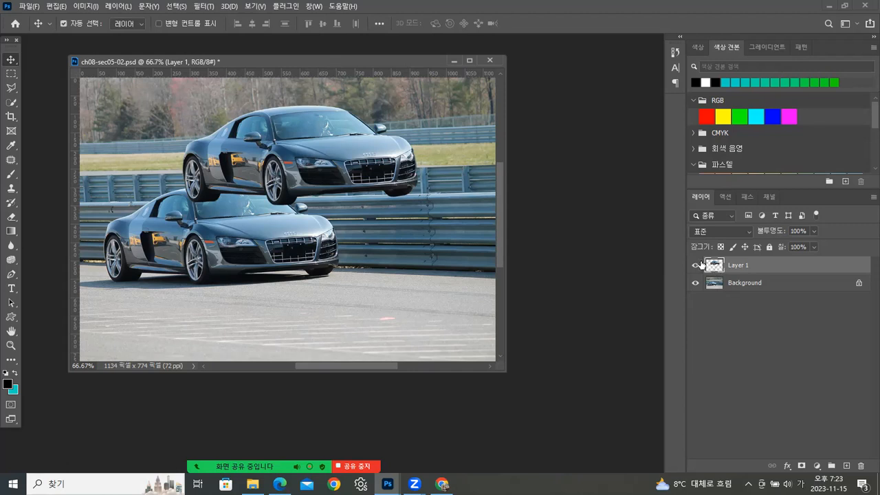
key("ctrl+z")
Start a Path Blur on the Background layer and stretch its path across the full image width along the distant upper guardrail
left_click(741, 286)
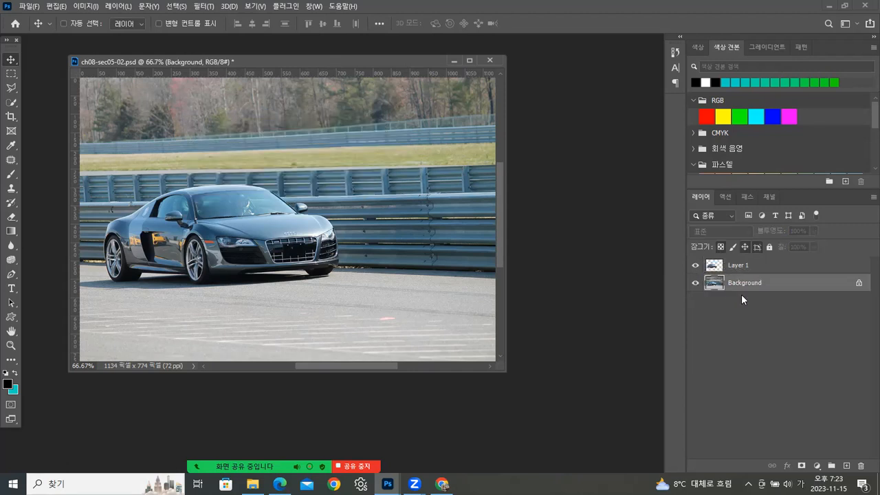
left_click(204, 7)
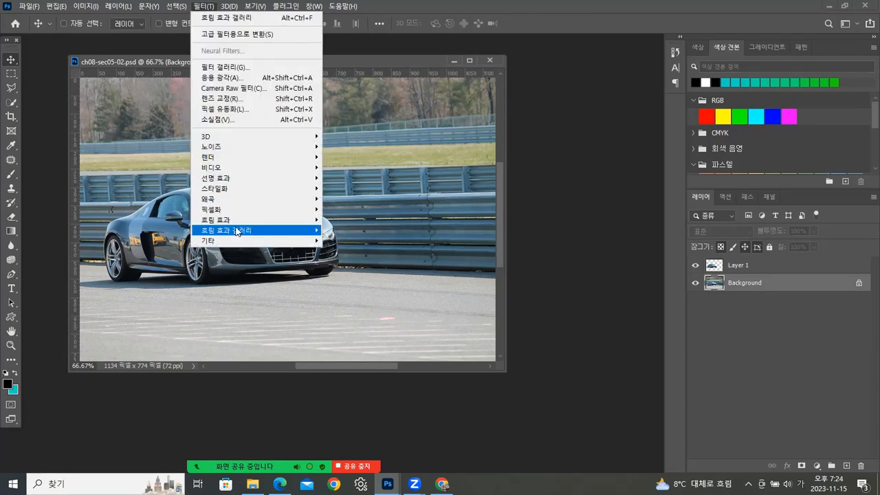
mouse_move(237, 231)
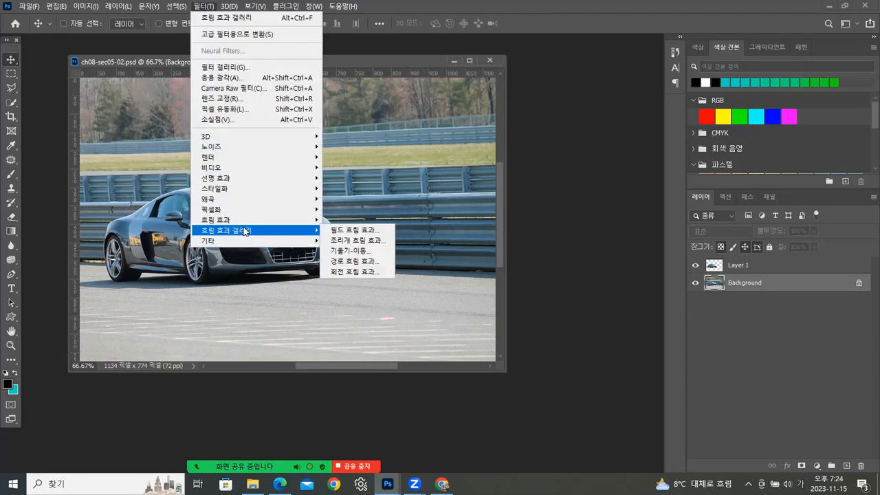
left_click(348, 262)
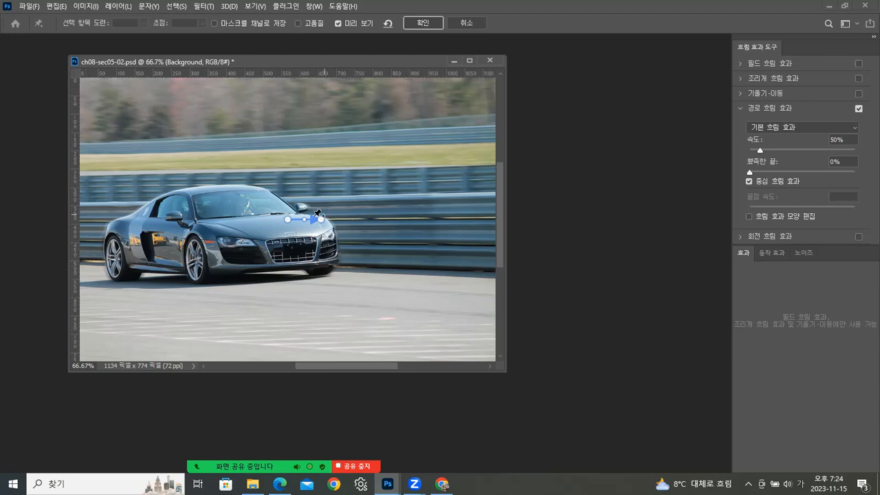
left_click_drag(288, 219, 80, 149)
left_click_drag(320, 220, 494, 125)
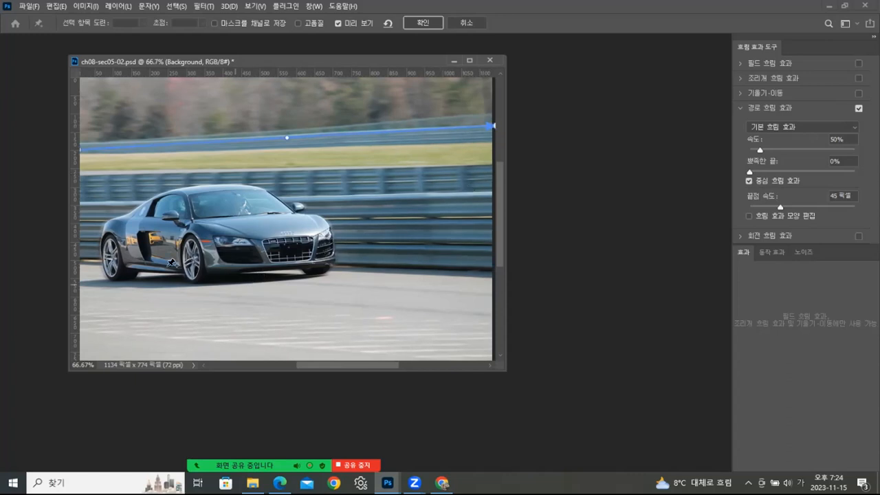
Add a second straight blur path across the image along the base of the near guardrail, behind the car's wheels
left_click(82, 260)
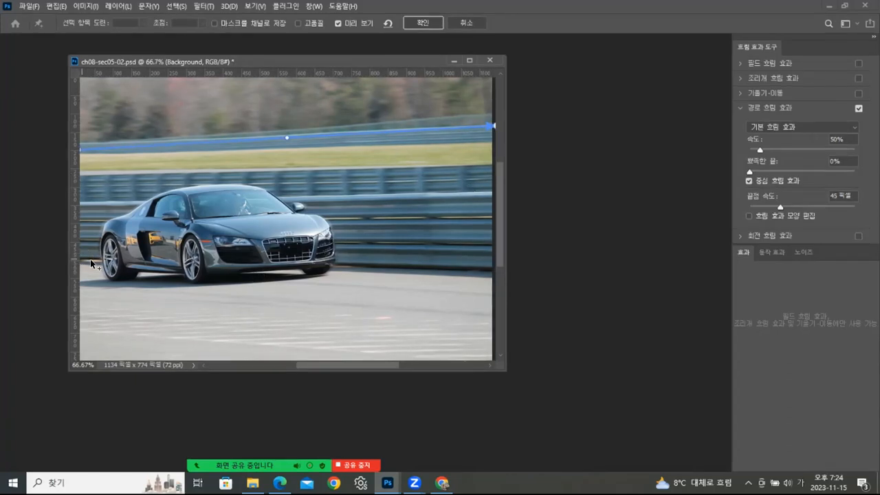
left_click(489, 271)
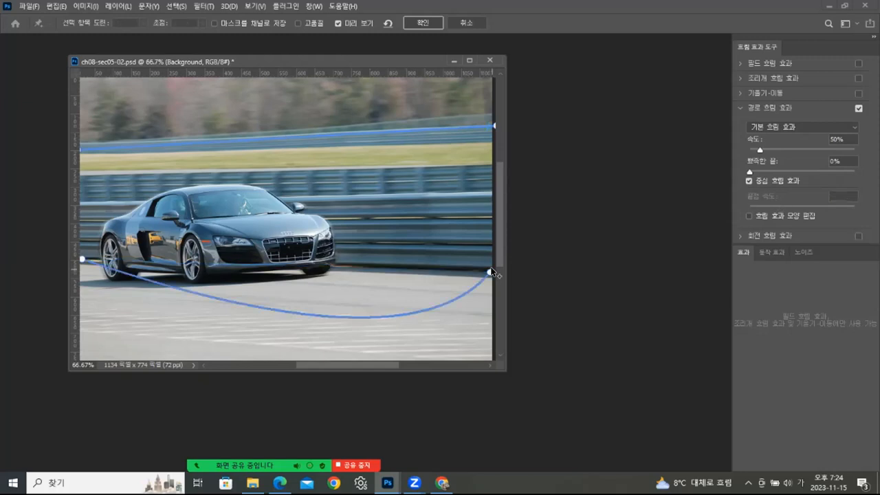
left_click(491, 271)
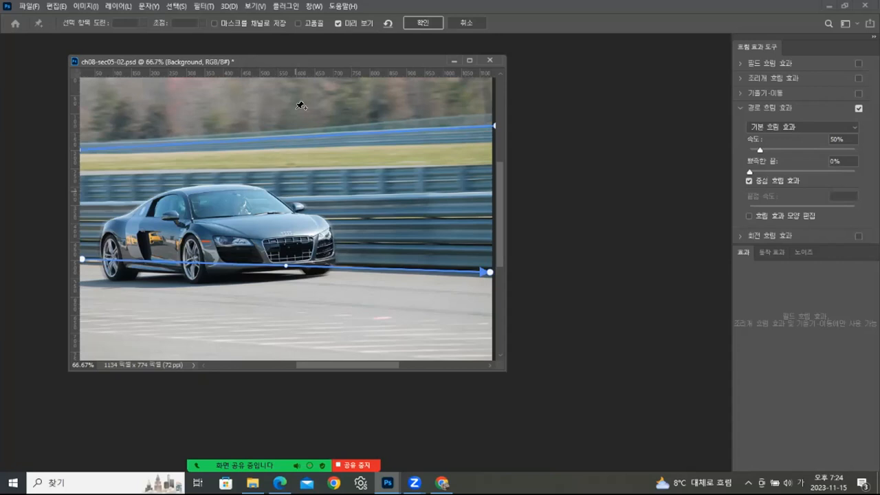
Apply the Path Blur to the Background layer and start a Spin Blur on Layer 1, centred on the car's front wheel
left_click(426, 24)
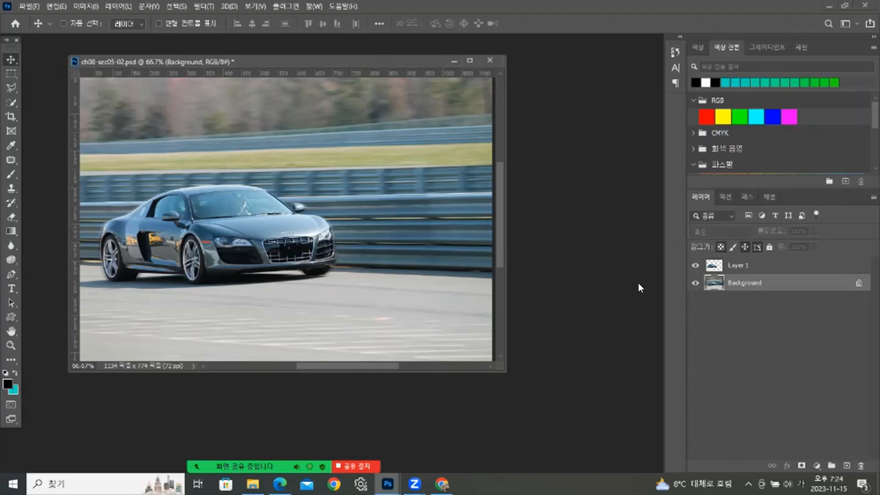
left_click(732, 266)
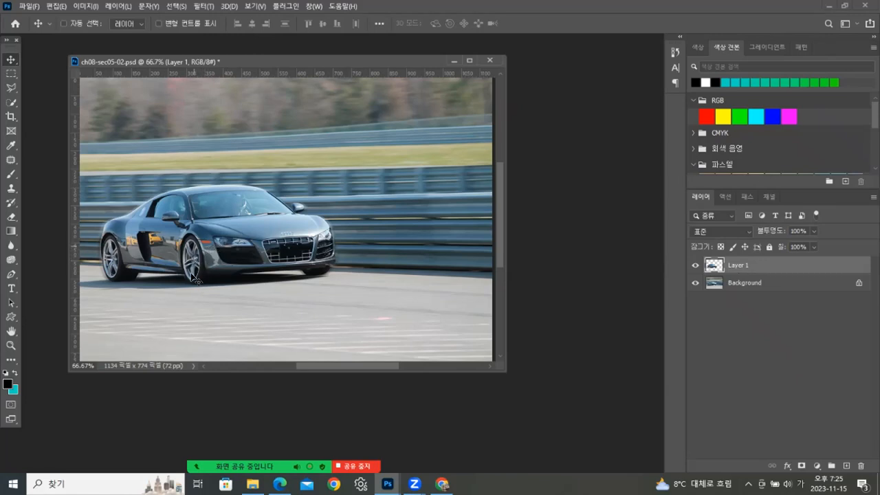
left_click(204, 7)
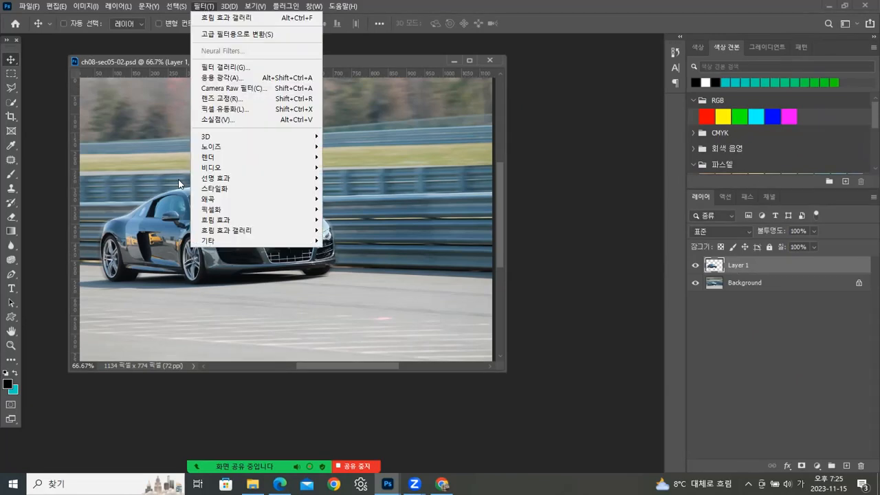
mouse_move(216, 234)
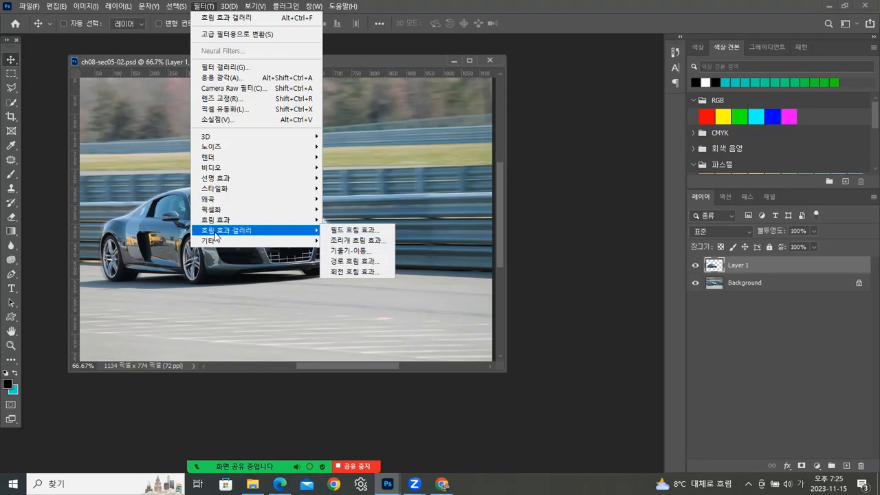
left_click(342, 272)
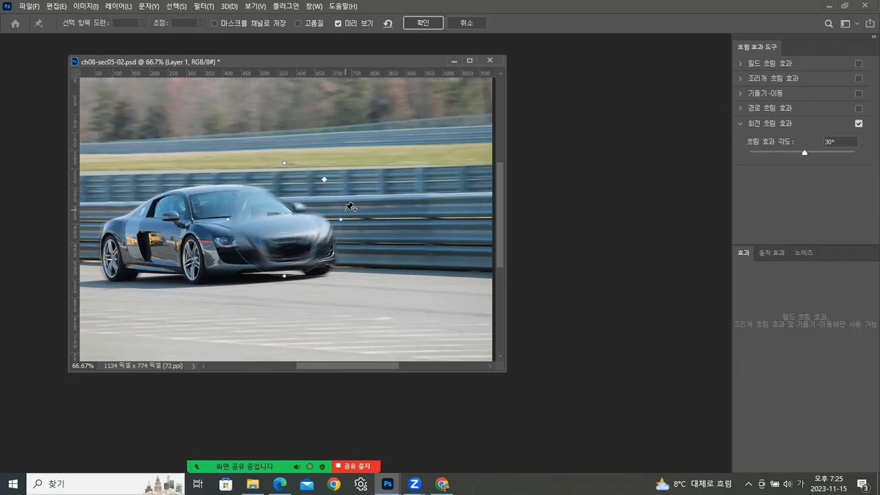
left_click_drag(284, 219, 194, 260)
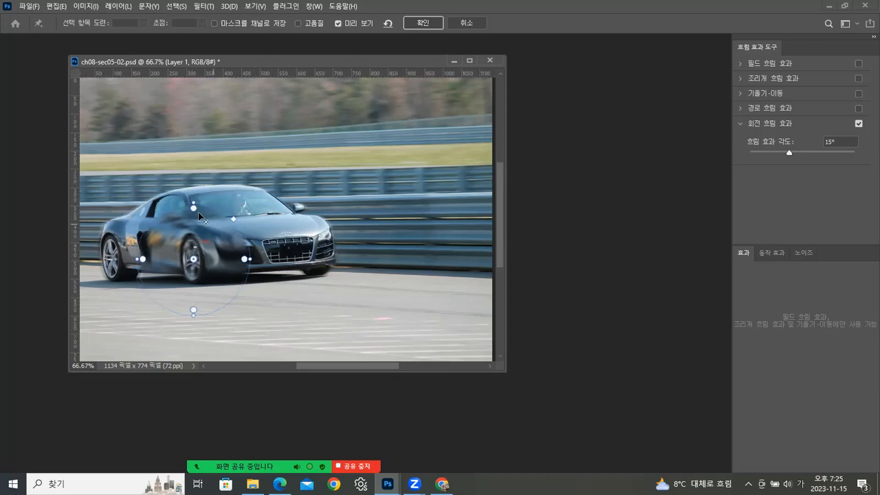
Shrink and reshape the front wheel's spin blur into a narrow upright ellipse that fits the tyre
left_click_drag(193, 208, 197, 236)
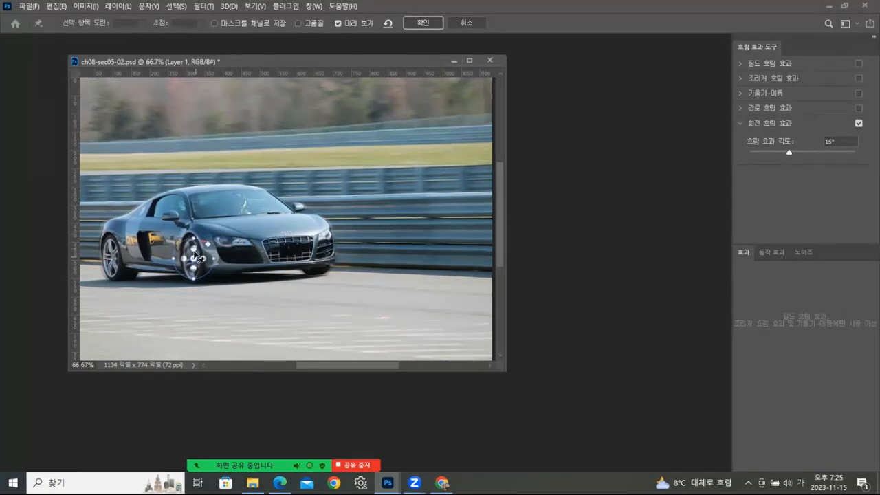
left_click_drag(194, 249, 193, 243)
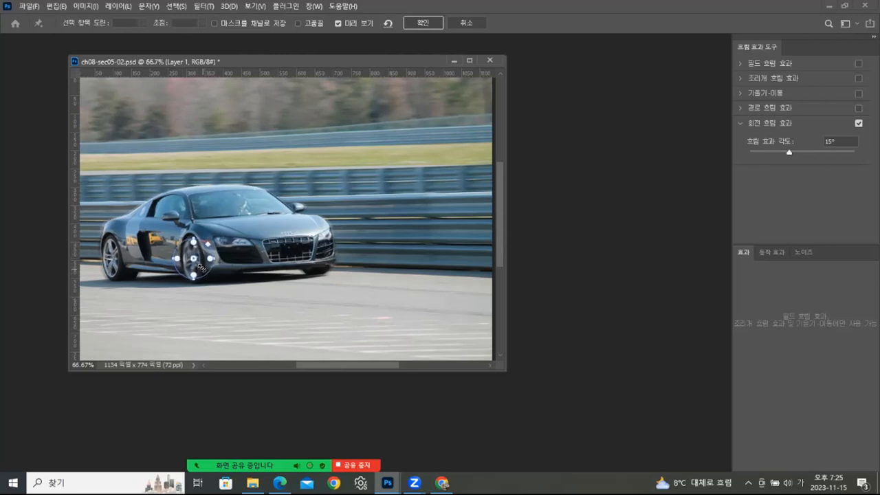
left_click_drag(202, 268, 202, 271)
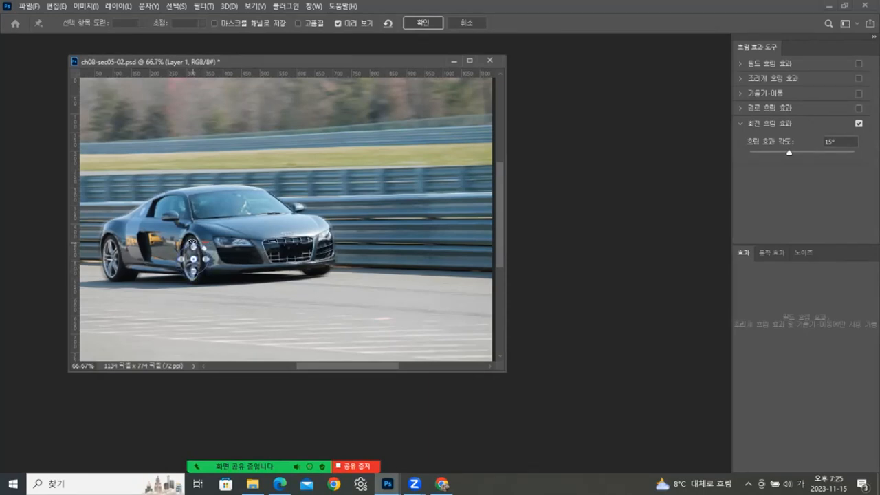
left_click_drag(193, 241, 190, 225)
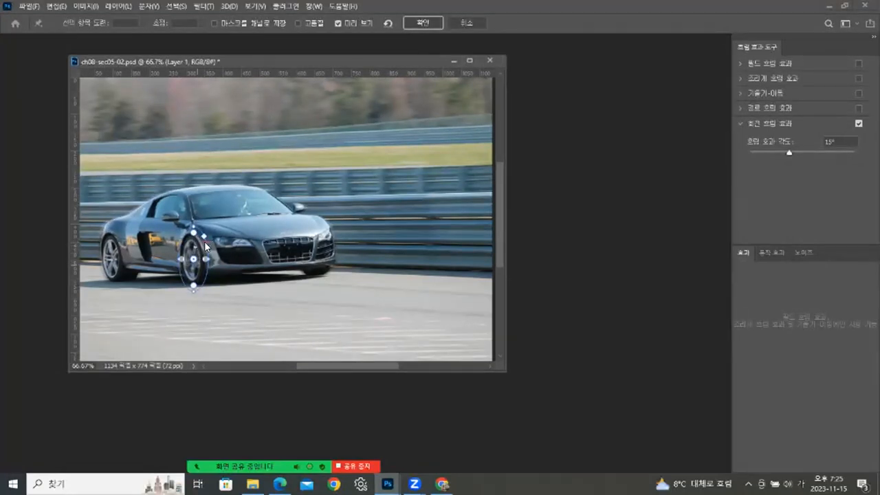
mouse_move(201, 290)
left_mouse_down()
mouse_move(197, 271)
mouse_move(193, 290)
mouse_move(192, 276)
left_mouse_up()
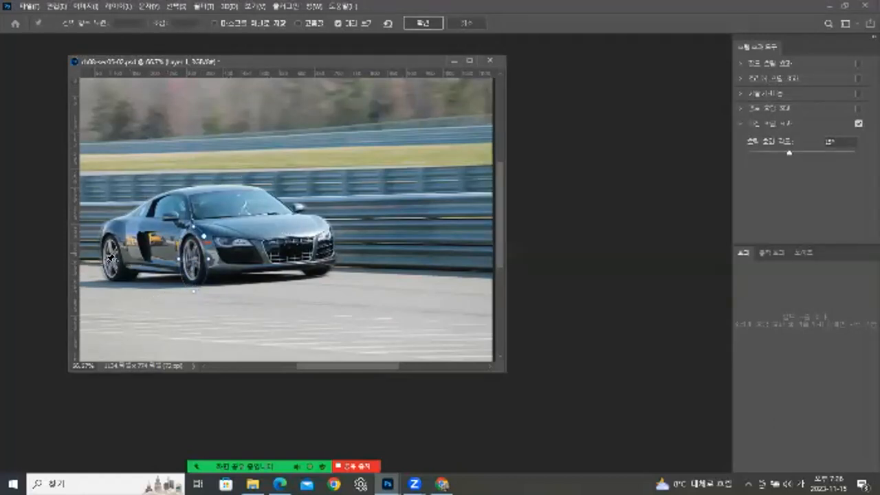
Add a second spin blur on the rear wheel, shrink it to a slightly tilted ellipse fitting the tyre, and apply the filter
left_click(112, 256)
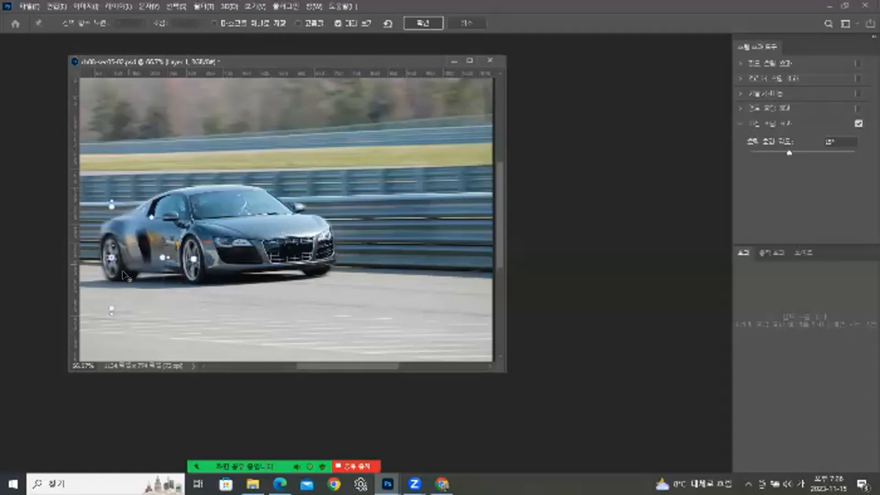
left_click_drag(162, 255, 120, 255)
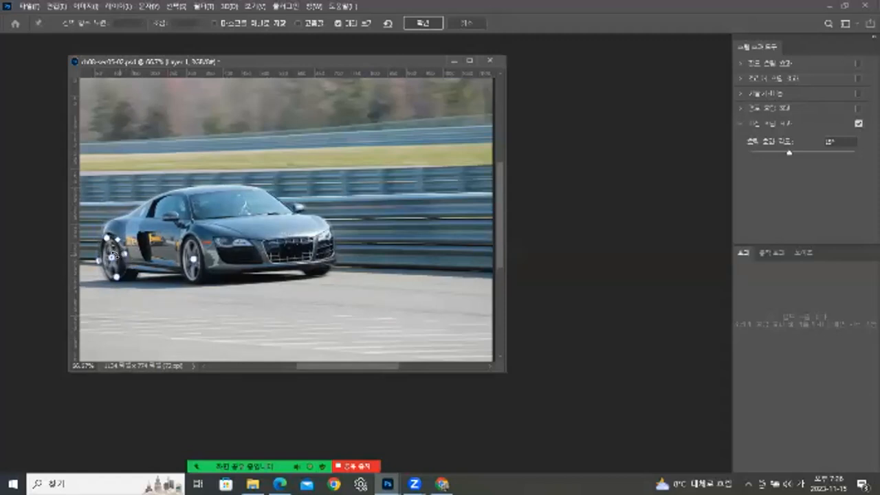
left_click(422, 23)
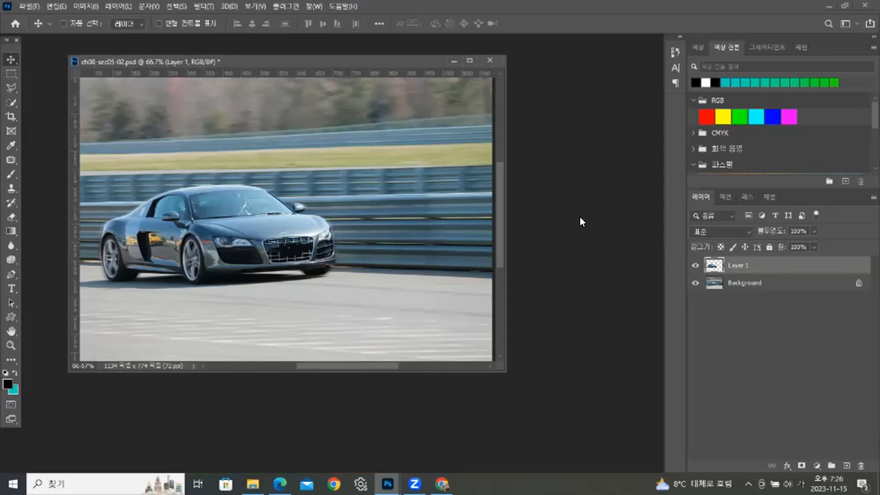
Start saving a copy of the car image in JPEG format and choose the 완성 folder as its destination
left_click(28, 6)
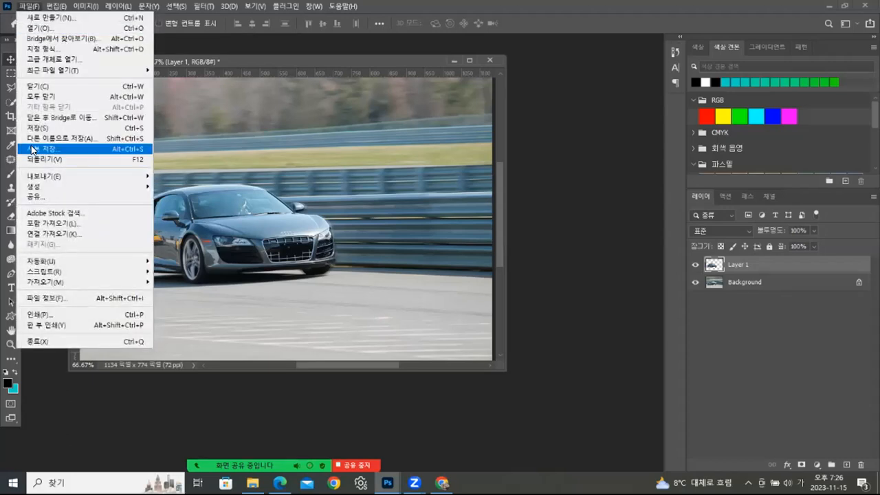
left_click(31, 148)
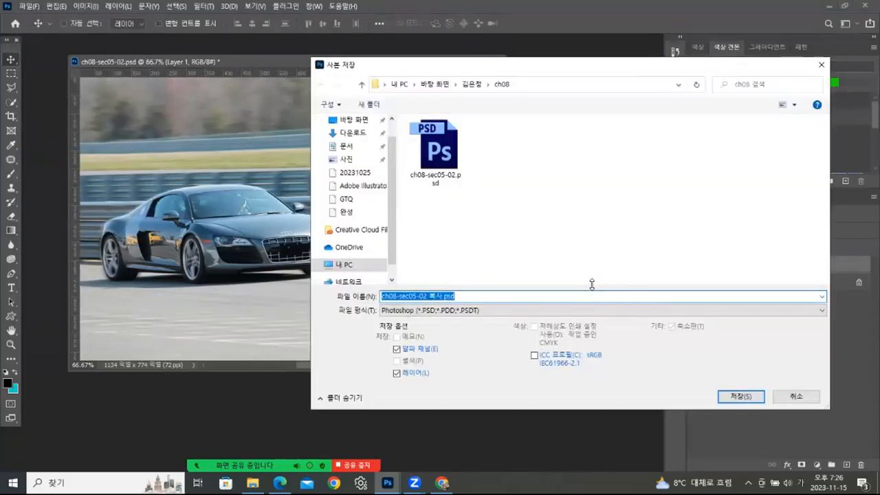
left_click(463, 309)
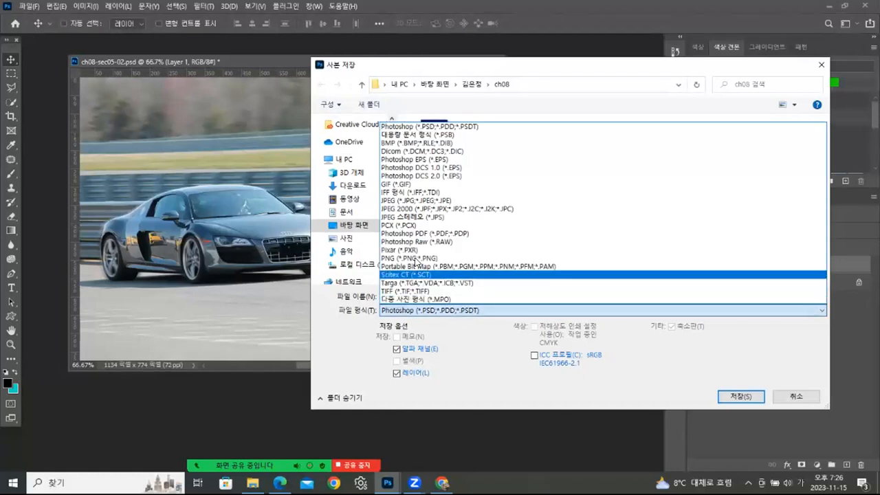
left_click(420, 200)
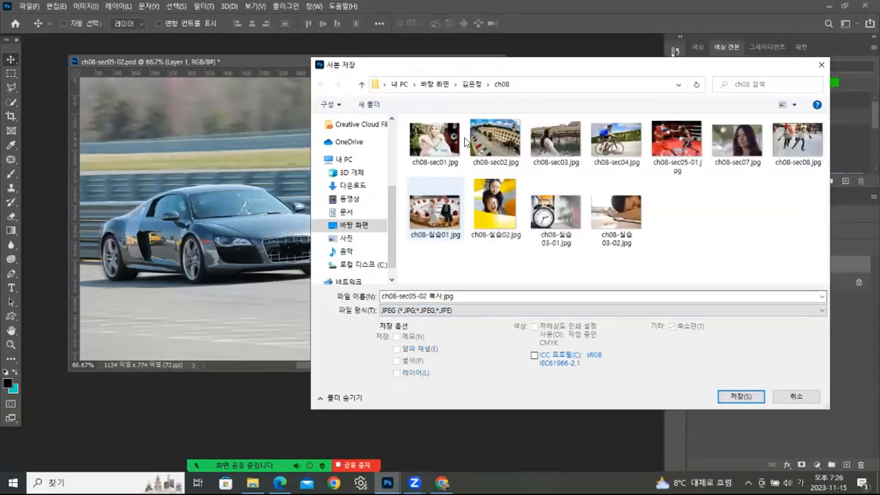
left_click(472, 84)
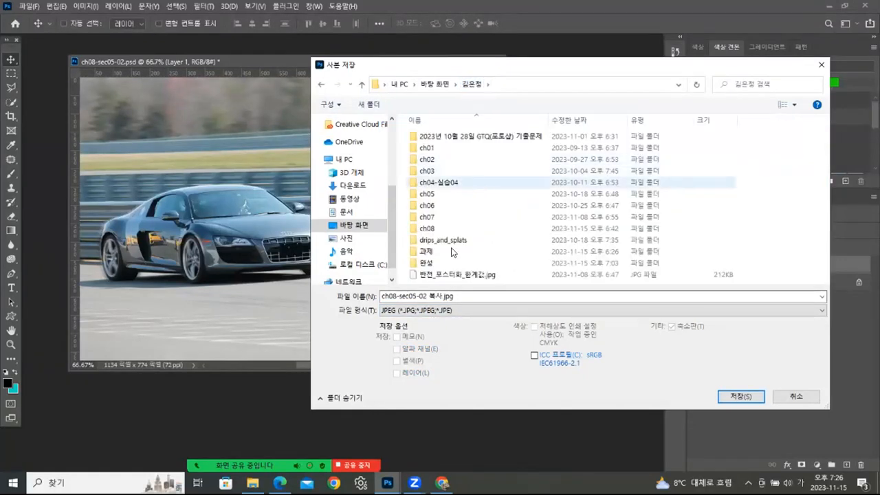
left_click(475, 263)
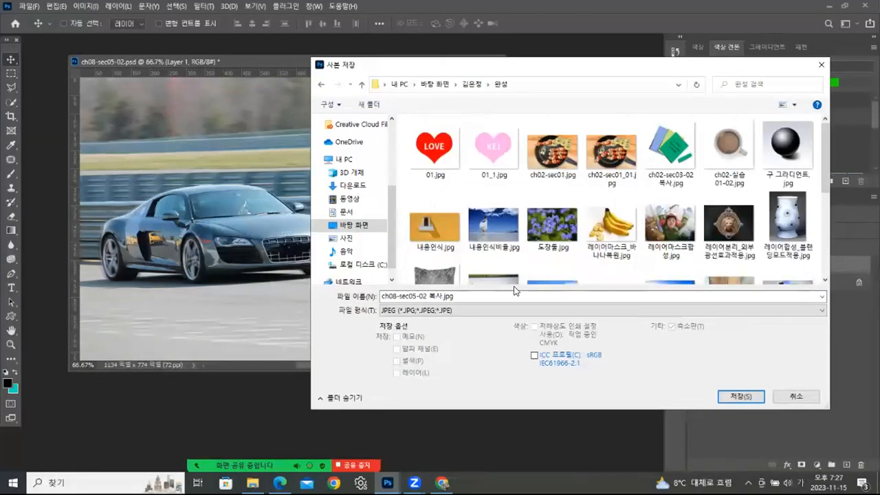
Name the copy 경로흐림_회전흐림.jpg and save it with JPEG quality 12
left_click(439, 297)
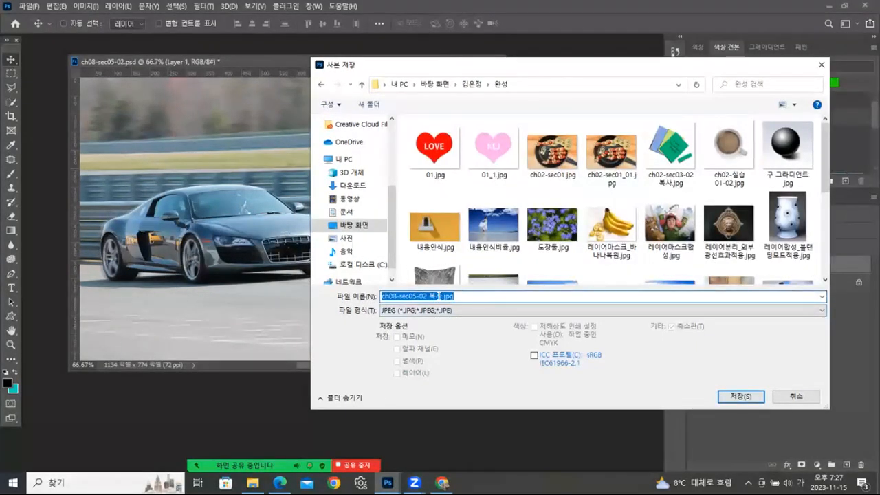
left_click_drag(442, 296, 282, 305)
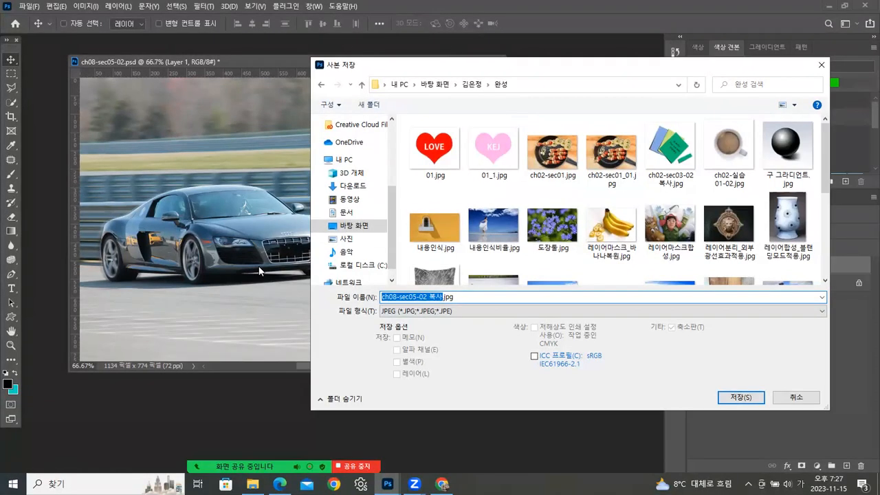
key("BackSpace")
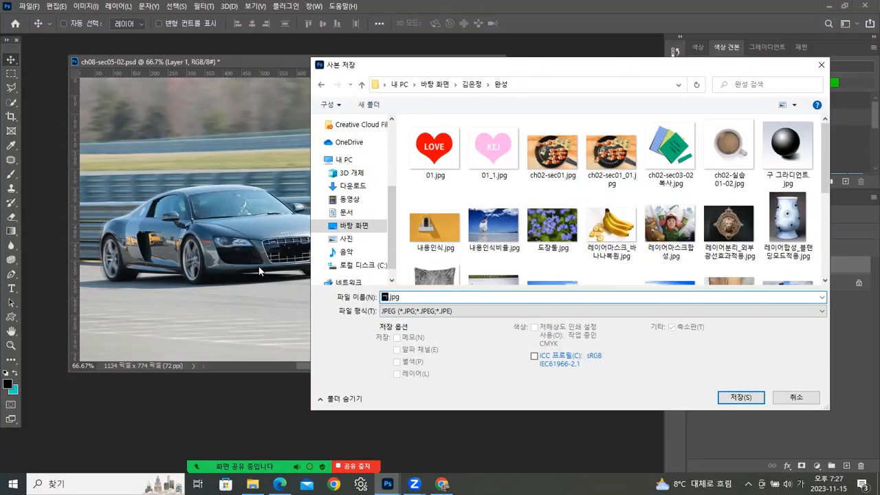
type("결")
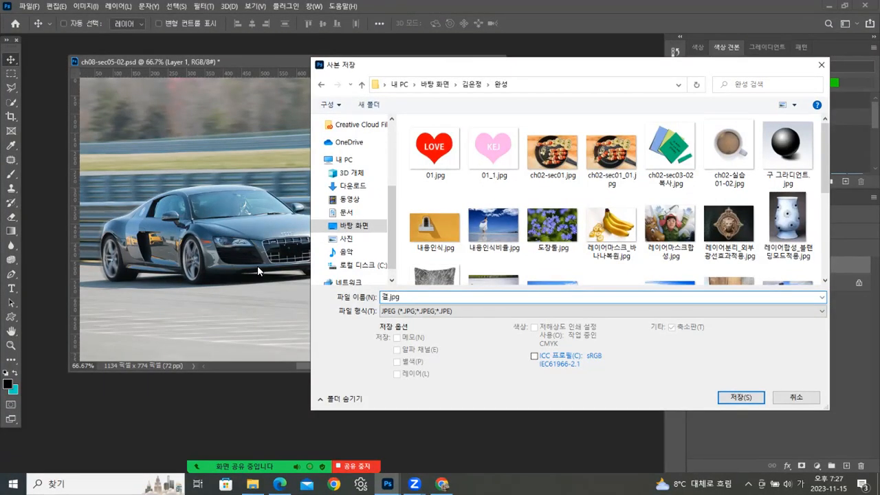
key("BackSpace")
type("경롷")
type("로효")
type(" 효")
type("전효과")
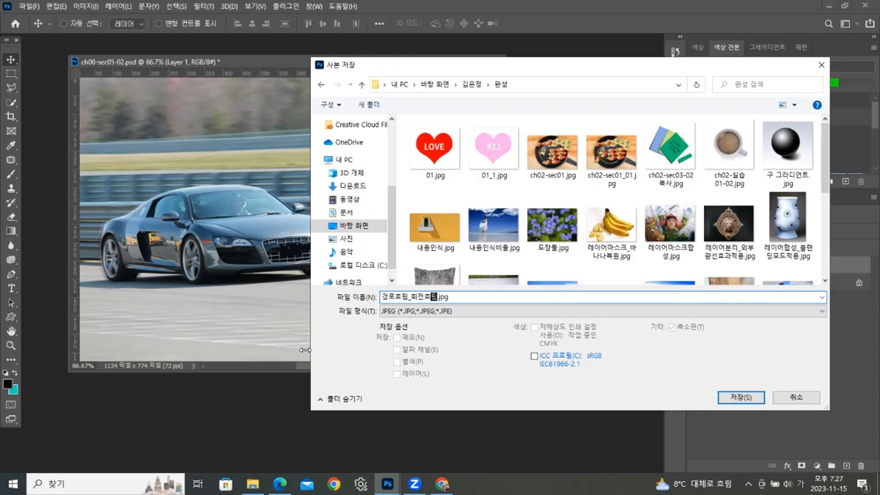
left_click(748, 396)
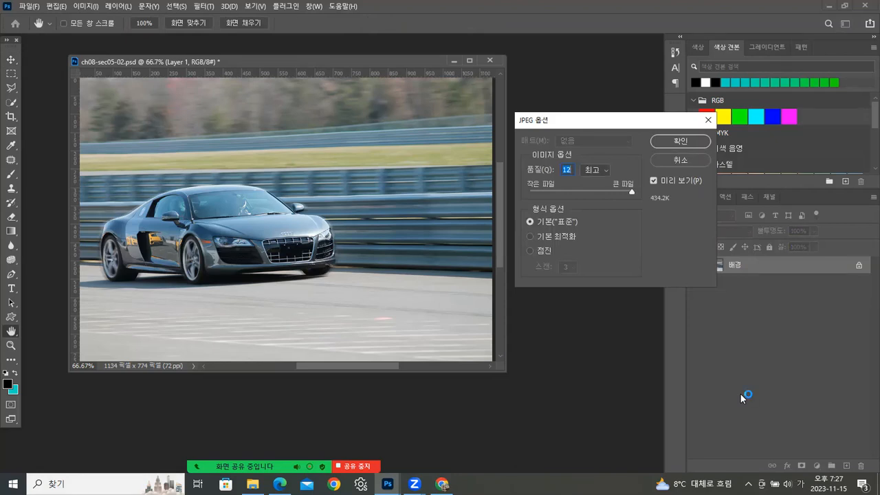
left_click(700, 146)
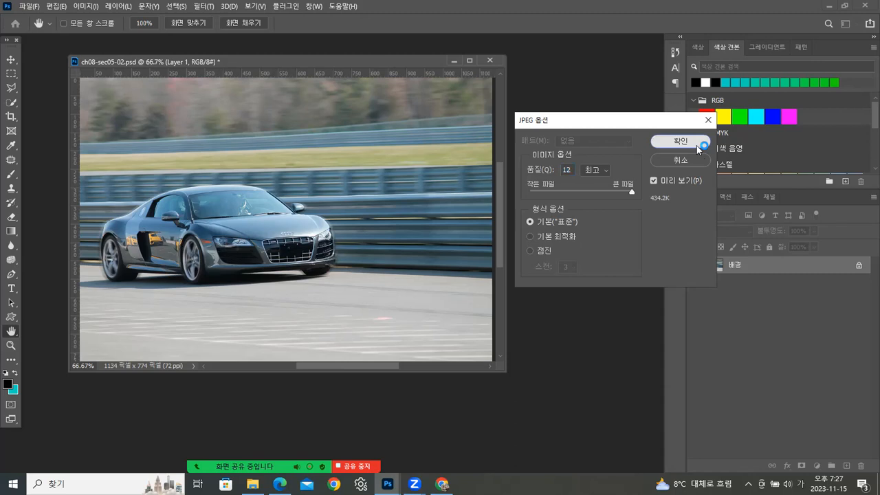
Close ch08-sec05-02.psd without saving its changes
key("v")
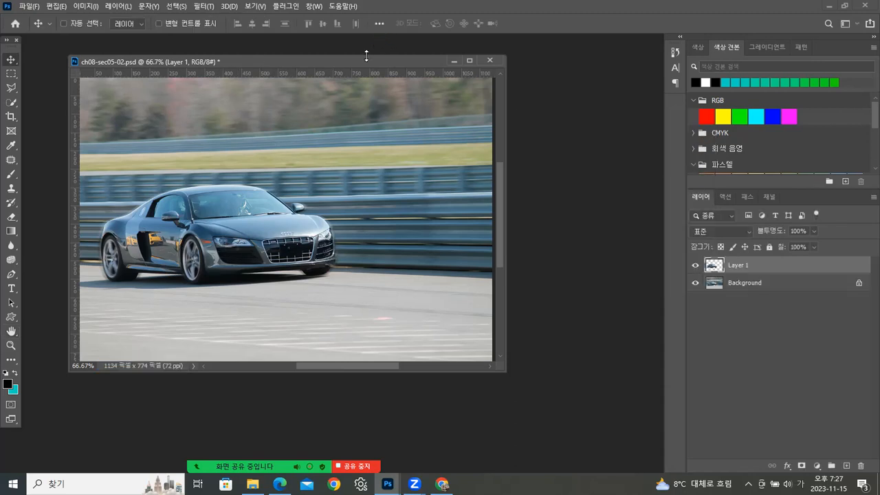
left_click_drag(384, 62, 433, 61)
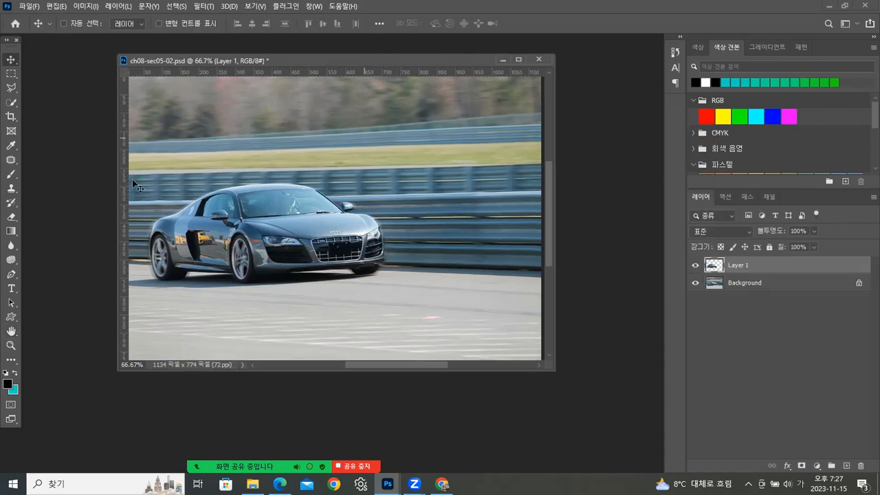
left_click(537, 59)
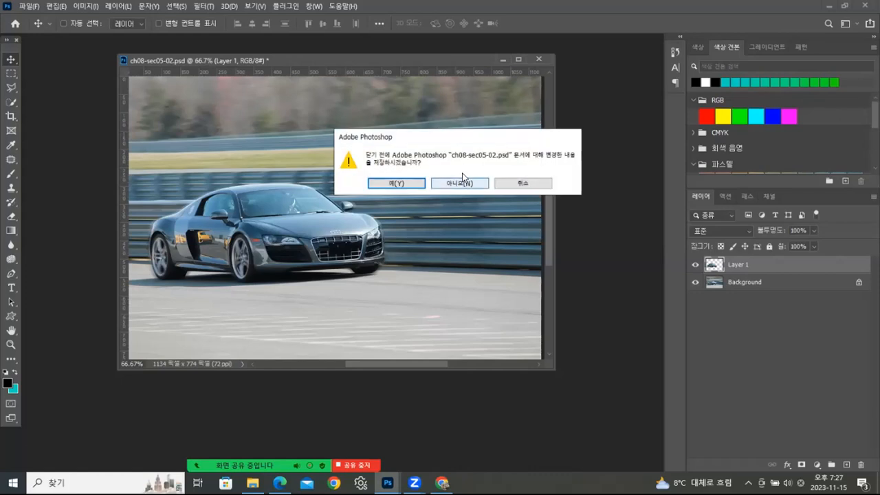
left_click(468, 183)
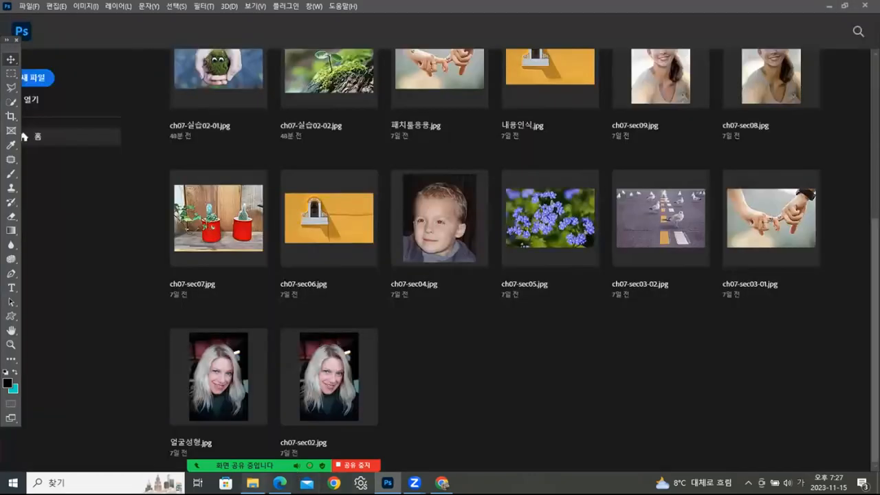
Open ch08-sec07.jpg from the ch08 folder and detach it into a floating window in the middle of the workspace
left_click(253, 483)
left_click(471, 226)
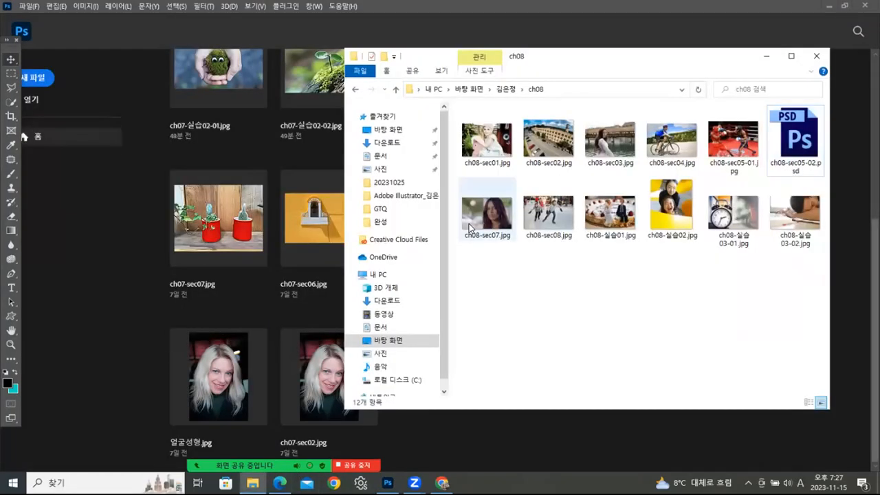
left_click_drag(488, 208, 117, 250)
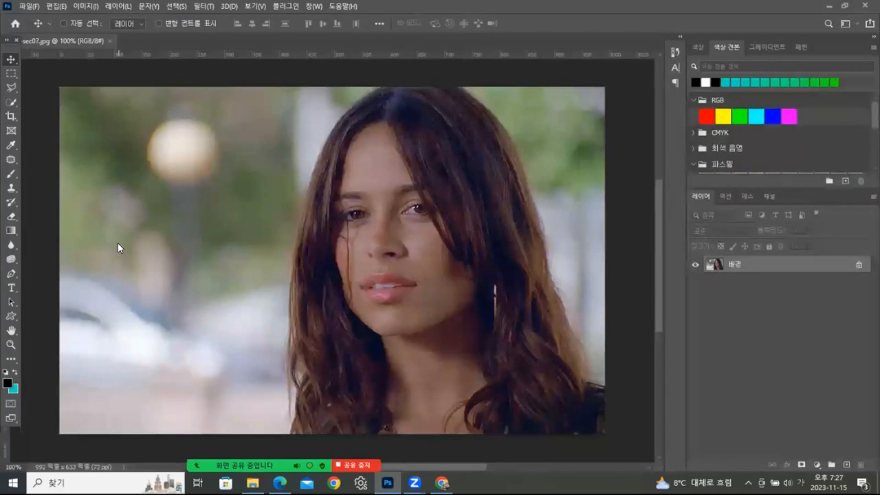
left_click_drag(110, 54, 165, 62)
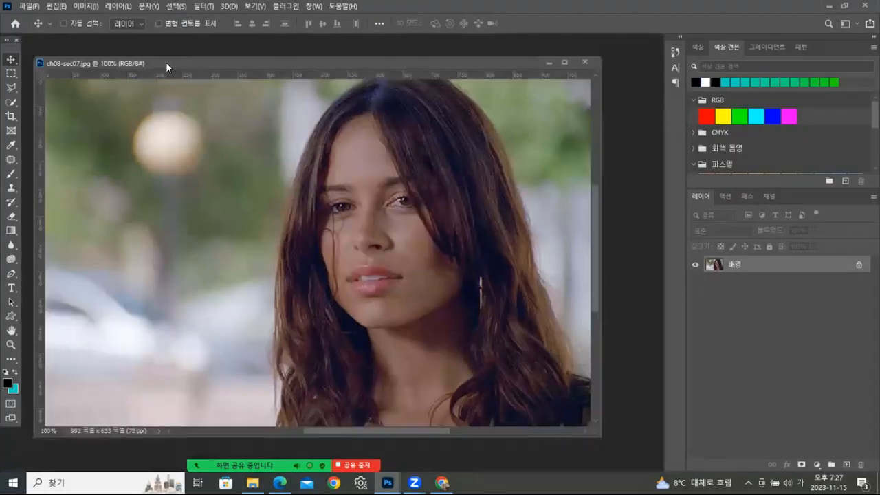
left_click_drag(227, 62, 268, 63)
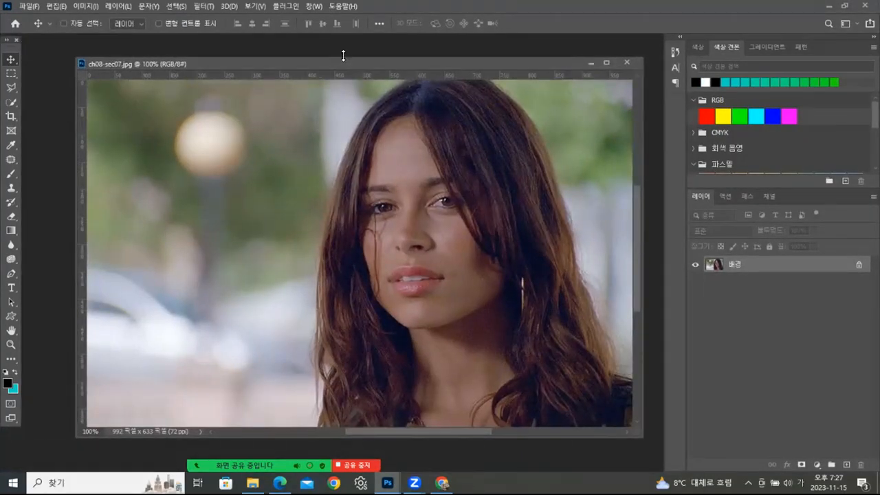
Apply the Reduce Noise filter (노이즈 감소) to the portrait with strength 10, preserve details 12%, reduce color noise 45% and sharpen details 12%
left_click_drag(355, 61, 363, 62)
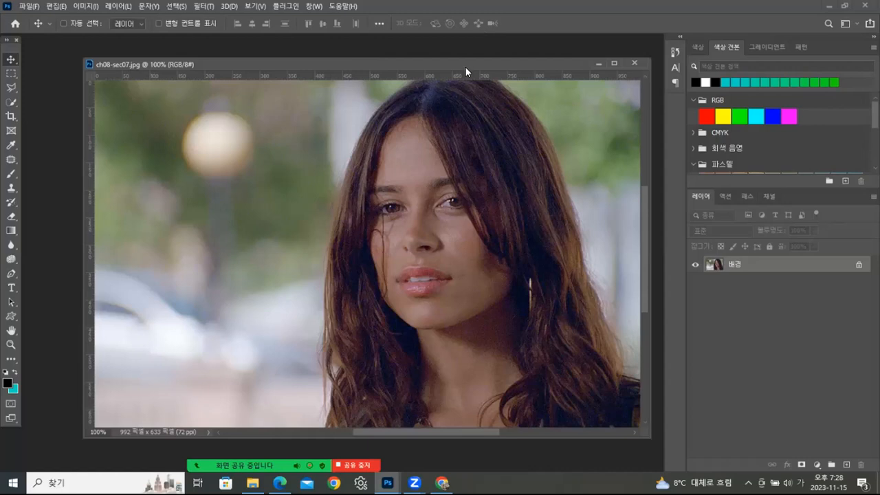
left_click_drag(466, 64, 476, 54)
left_click(204, 7)
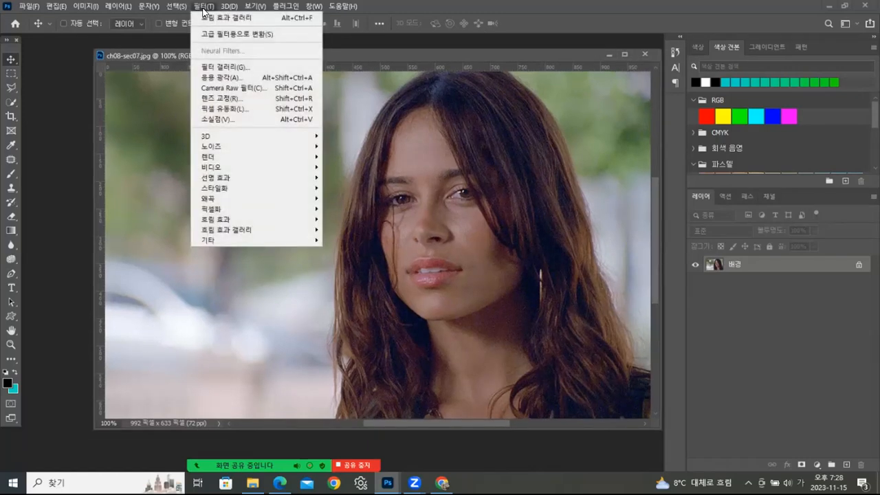
left_click(204, 8)
left_click(198, 7)
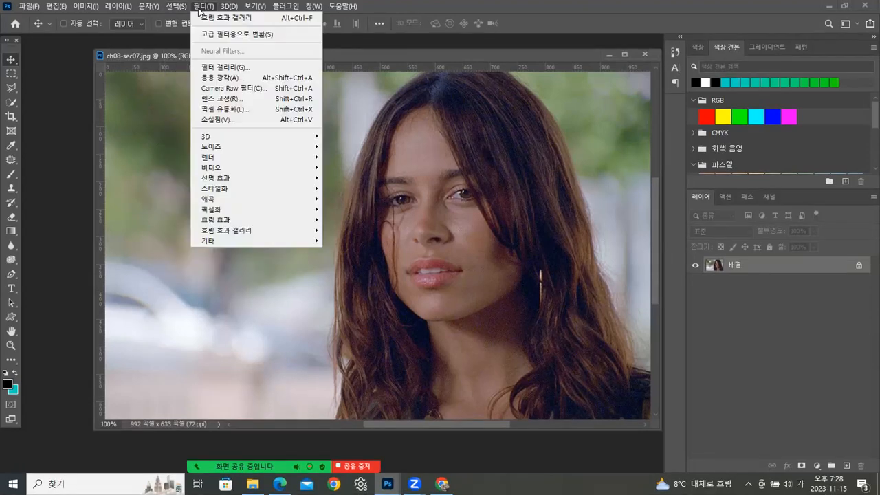
mouse_move(218, 146)
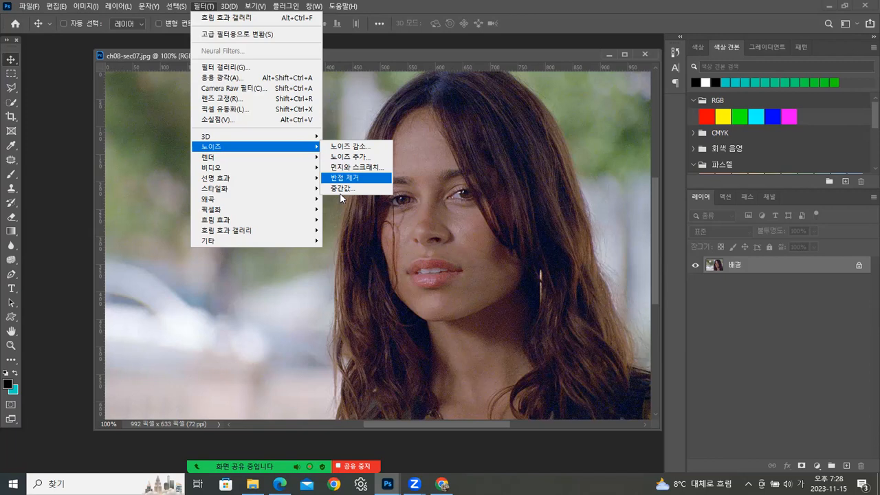
left_click(342, 146)
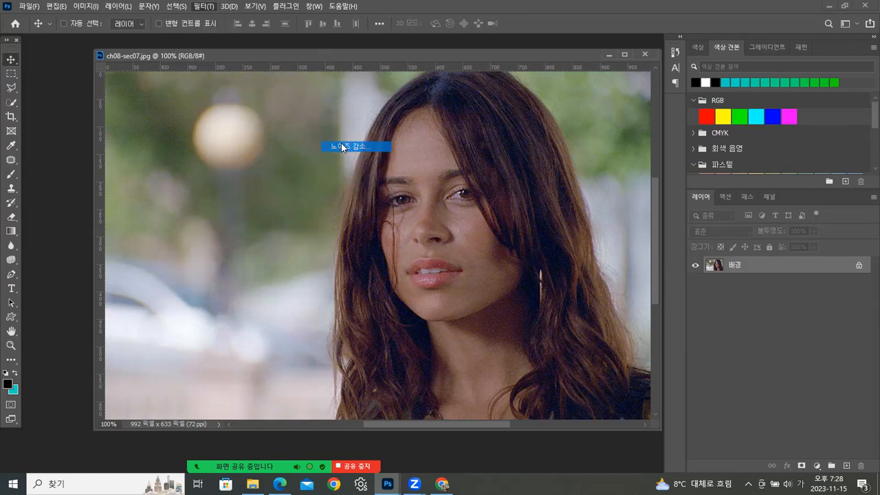
left_click_drag(543, 64, 214, 42)
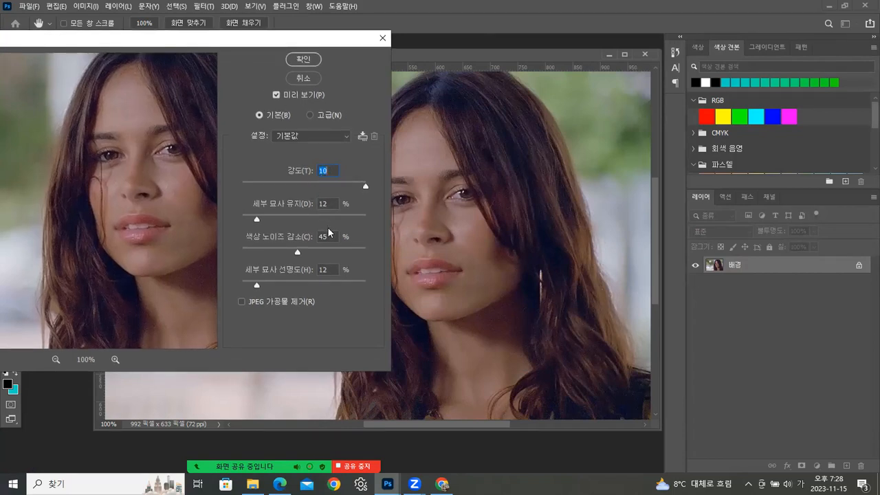
mouse_move(304, 40)
left_mouse_down()
mouse_move(291, 34)
mouse_move(304, 39)
left_mouse_up()
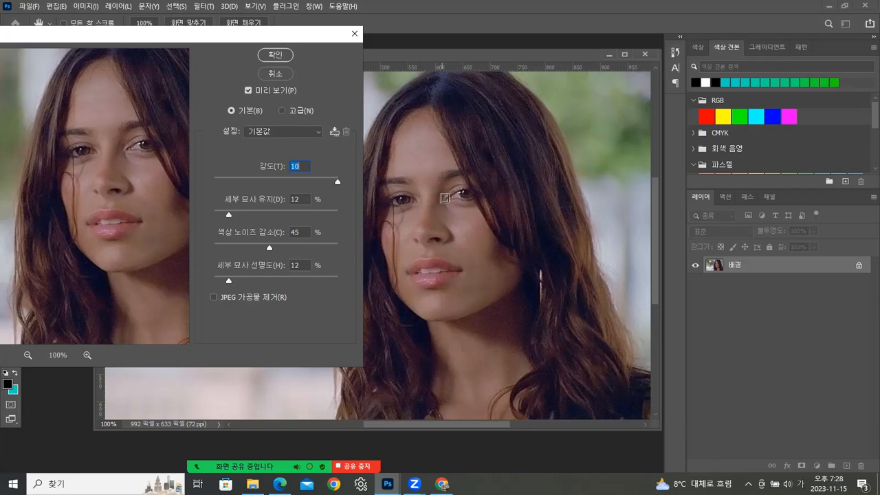
left_click(276, 55)
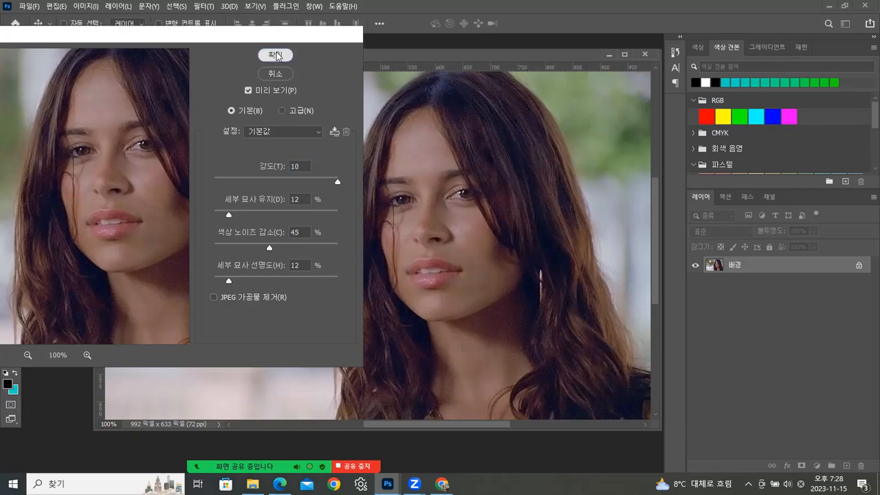
Undo and redo the noise reduction to compare the portrait before and after the filter
key("ctrl")
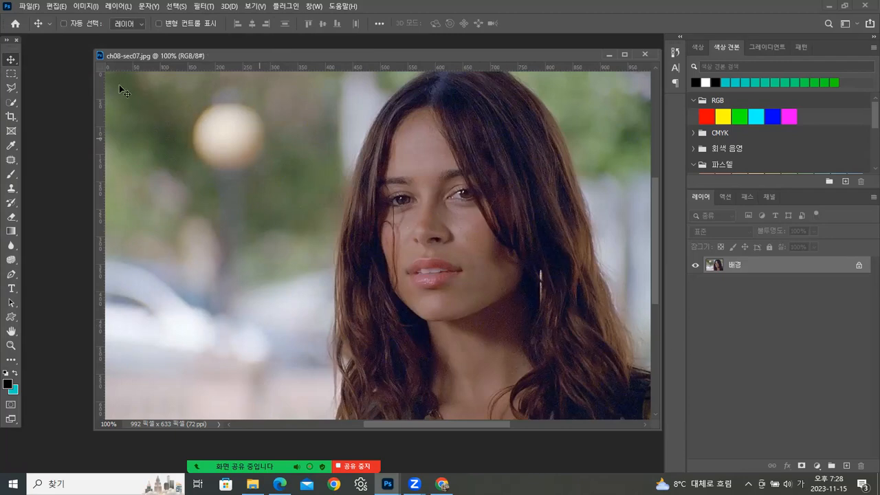
left_click(58, 7)
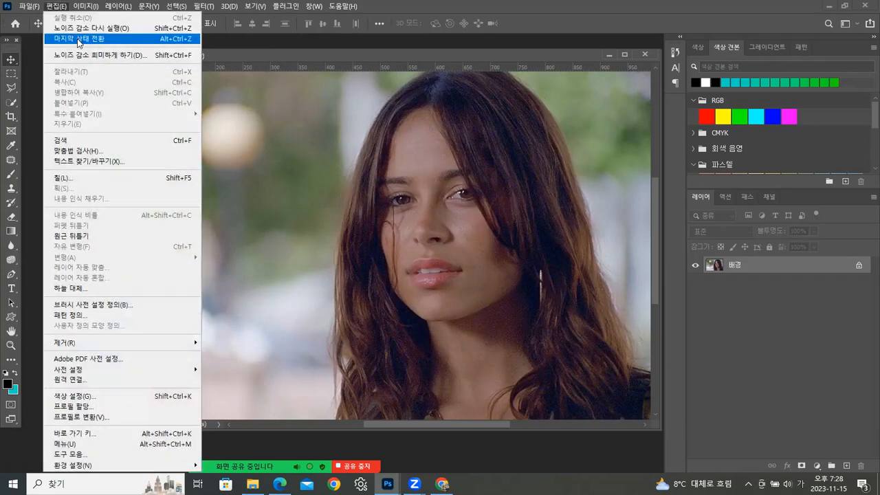
left_click(77, 31)
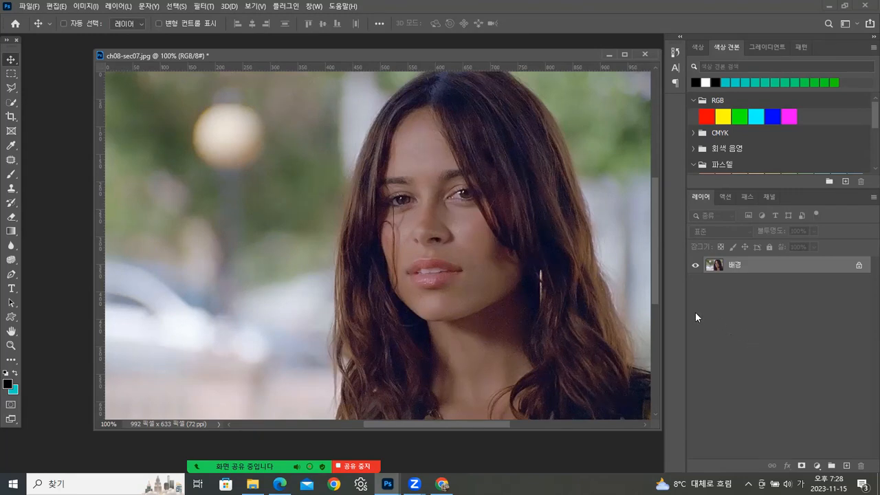
Close ch08-sec07.jpg without saving its changes
left_click_drag(514, 52, 501, 50)
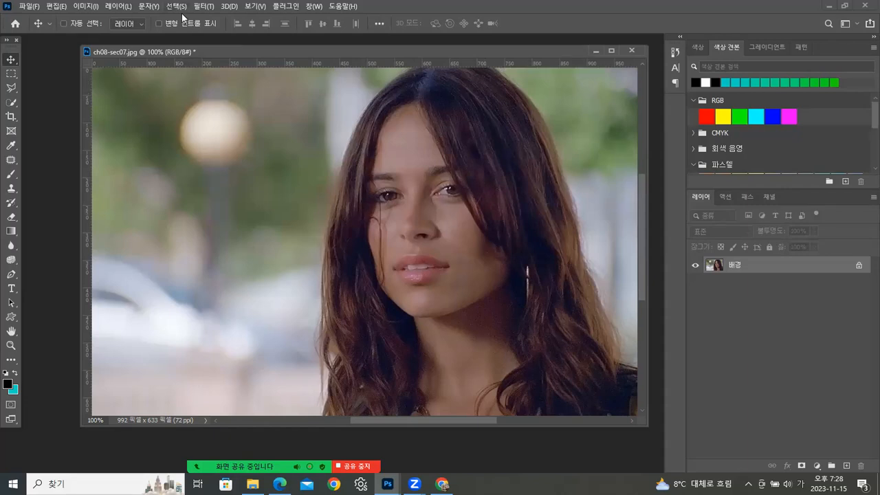
left_click(631, 51)
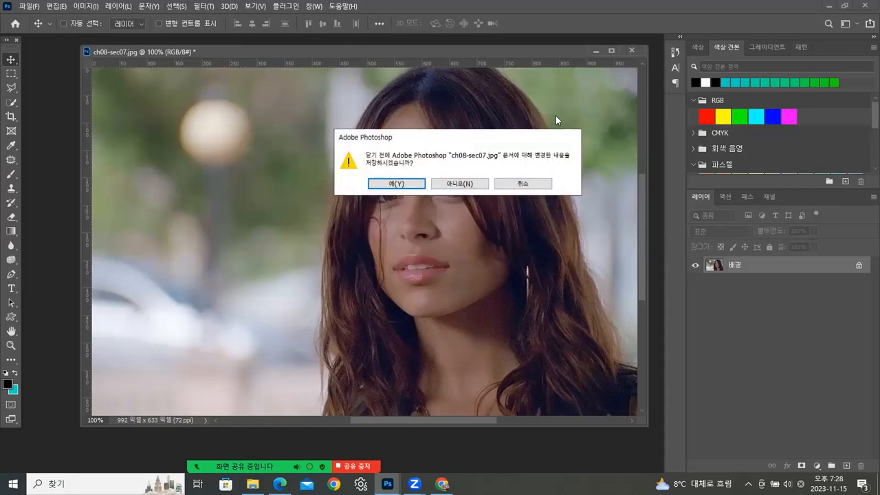
left_click(460, 185)
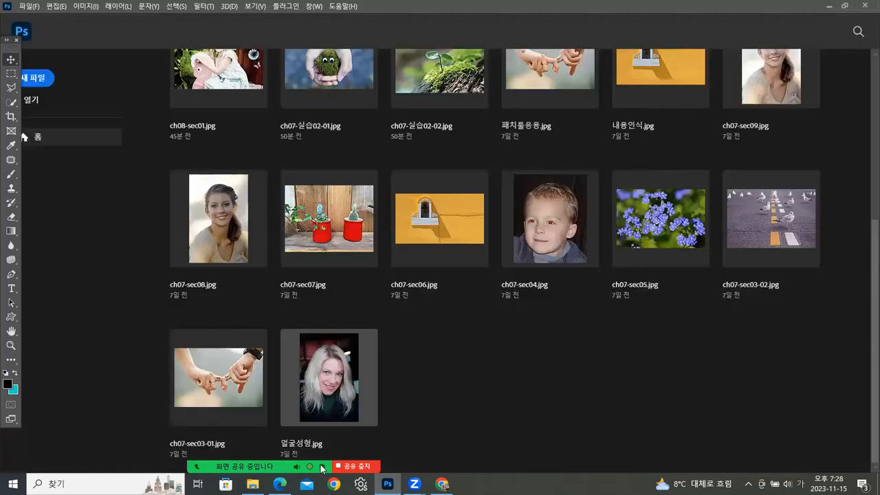
Open ch08-실습02.jpg from the ch08 folder and detach it into a floating window in the middle of the workspace
left_click(252, 484)
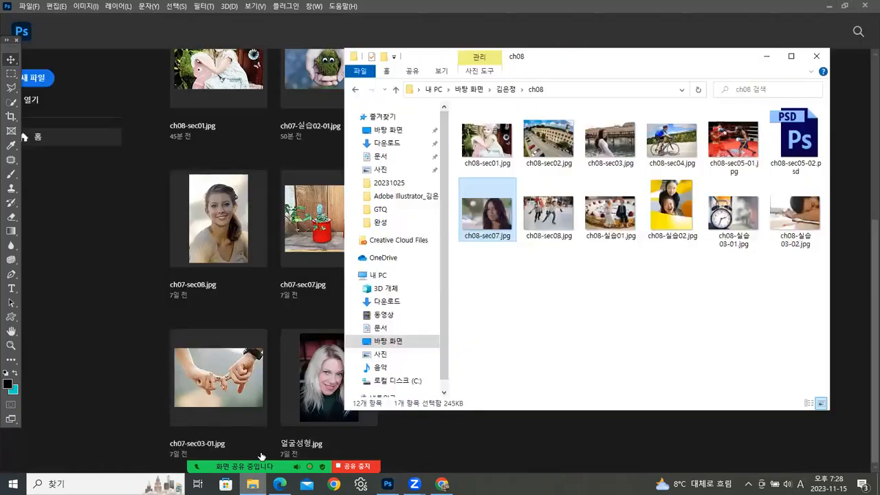
left_click(568, 309)
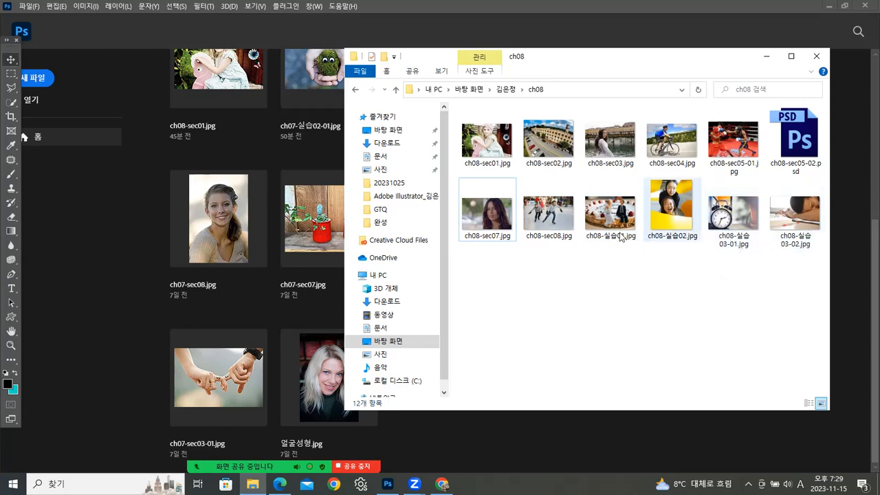
left_click(670, 228)
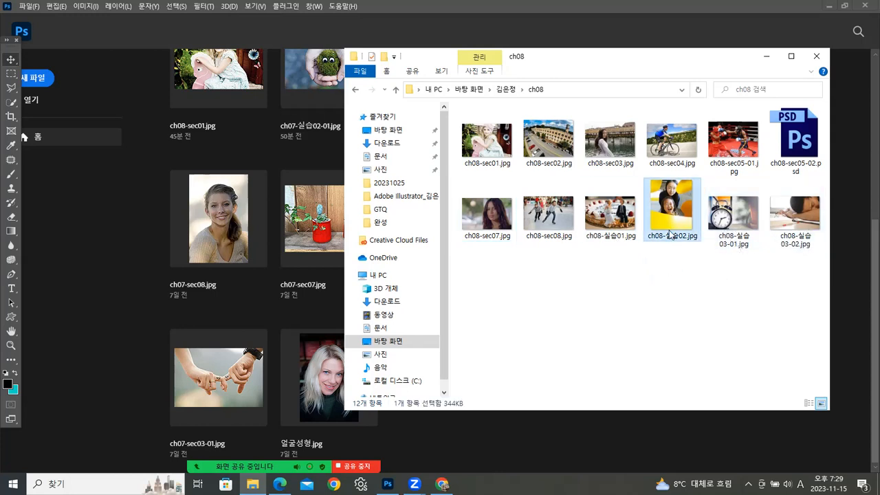
left_click_drag(667, 204, 147, 268)
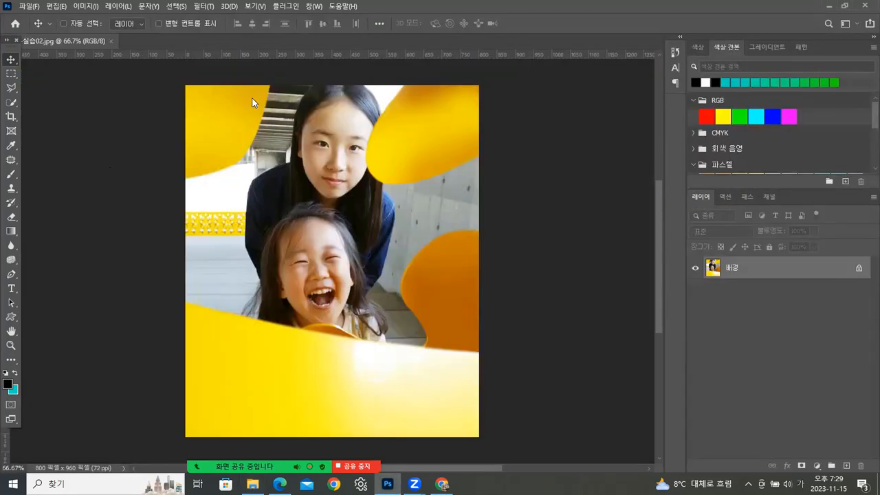
left_click_drag(66, 42, 338, 53)
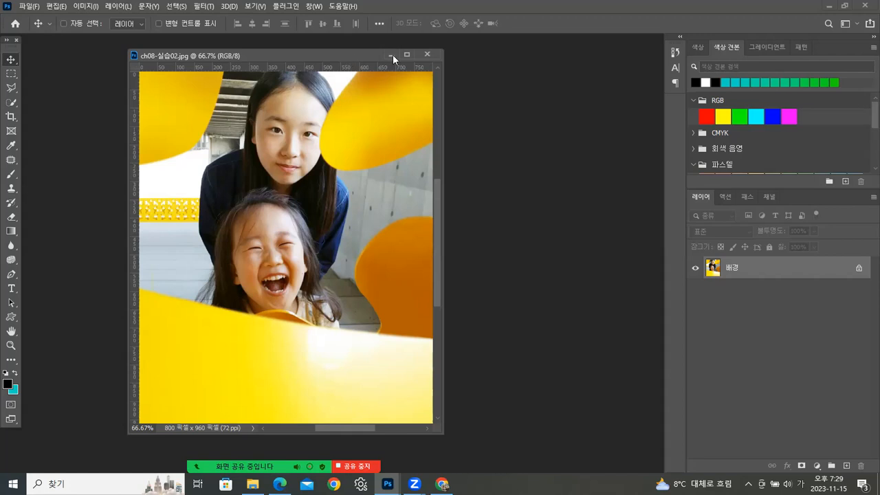
left_click_drag(393, 55, 429, 55)
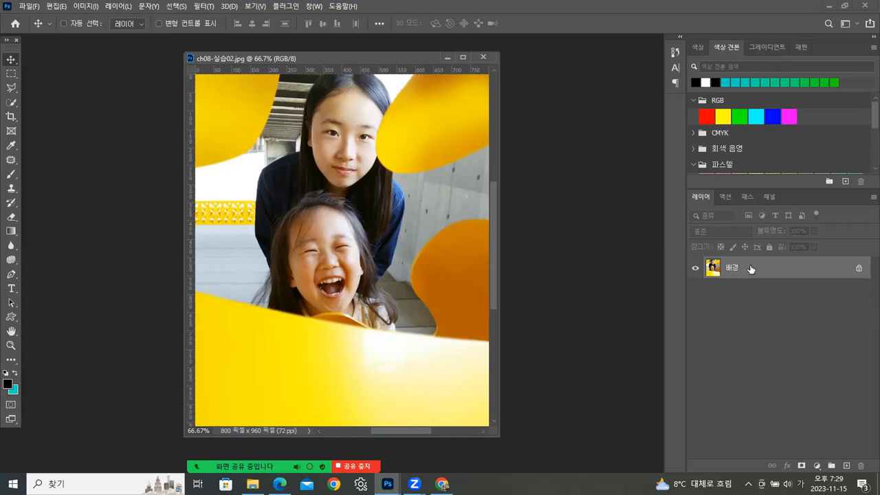
Duplicate the background layer and desaturate (채도 감소) the original background beneath the copy
key("ctrl+j")
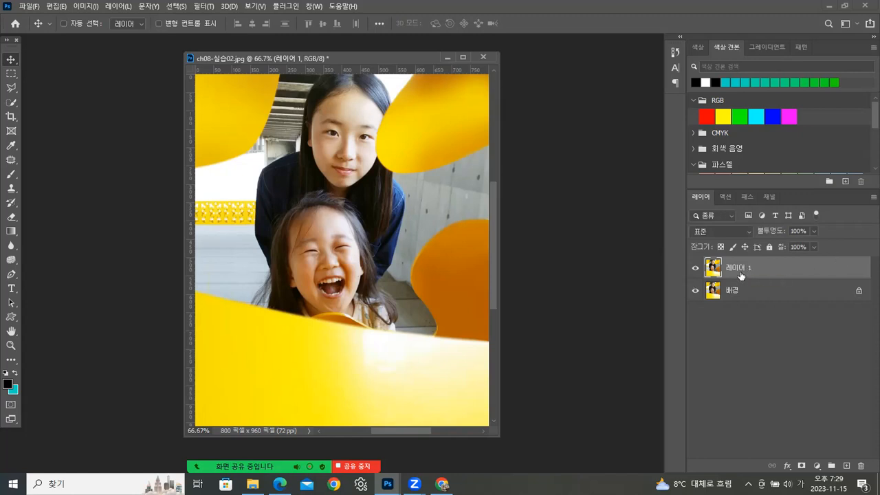
left_click(752, 296)
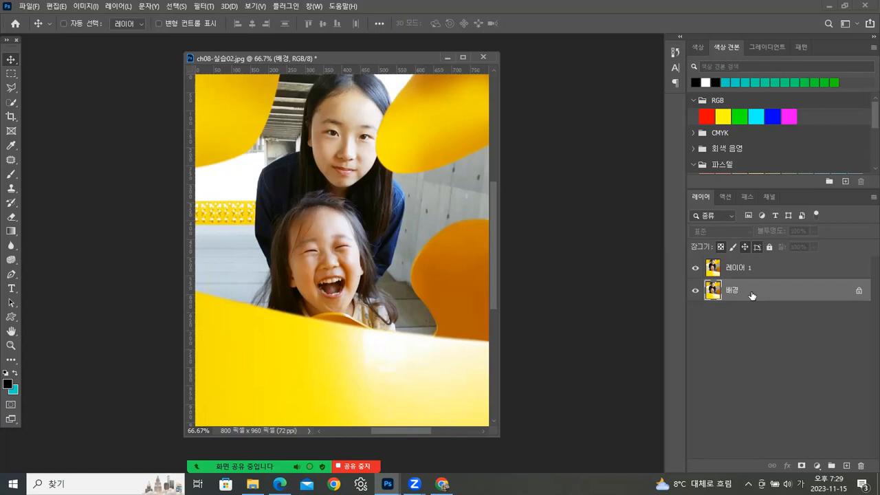
key("ctrl+j")
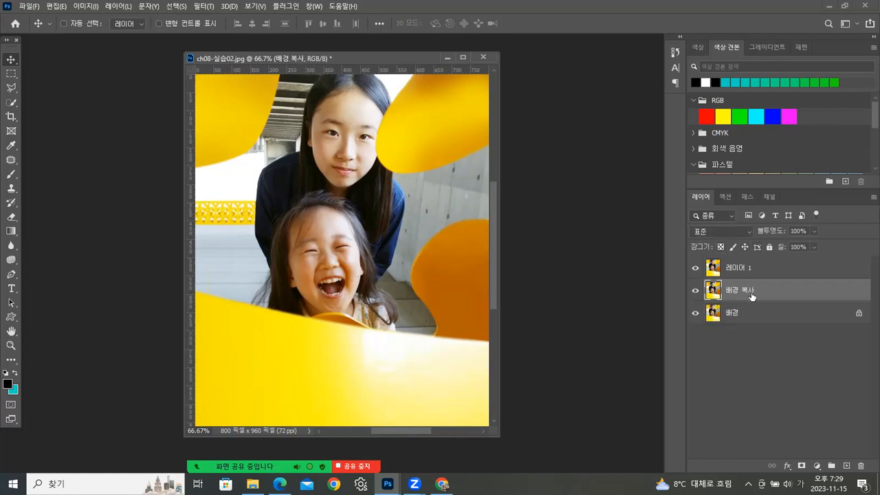
left_click_drag(752, 296, 861, 469)
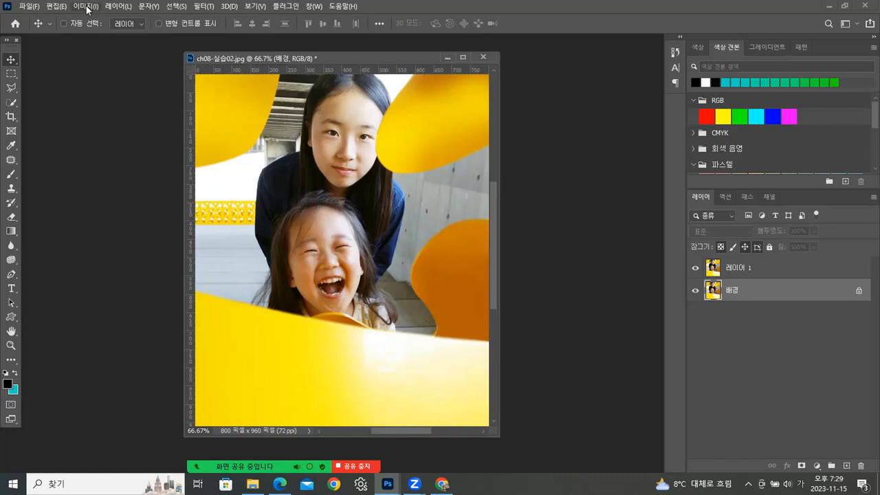
left_click(86, 7)
mouse_move(103, 36)
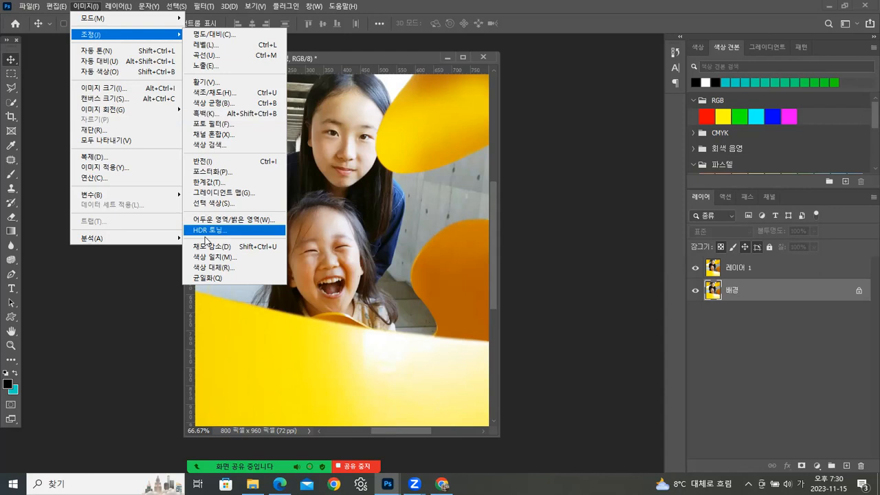
left_click(253, 249)
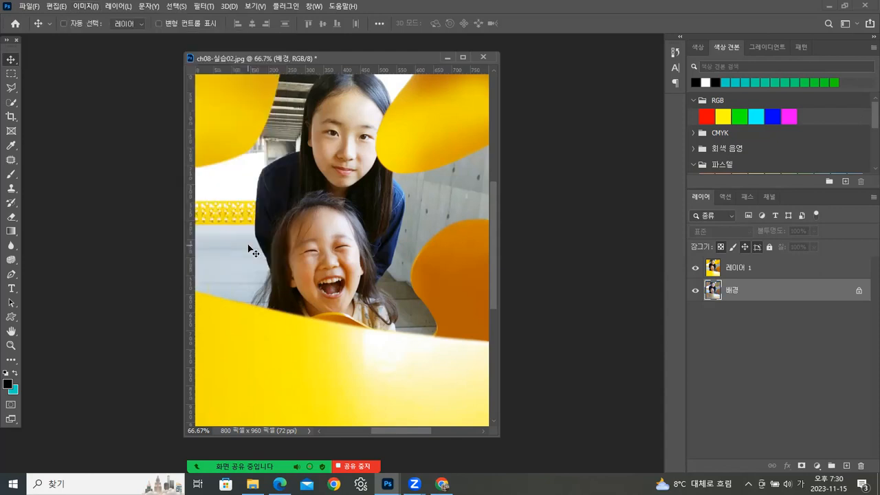
Hide the color copy 레이어 1 and duplicate the desaturated background layer
left_click(699, 271)
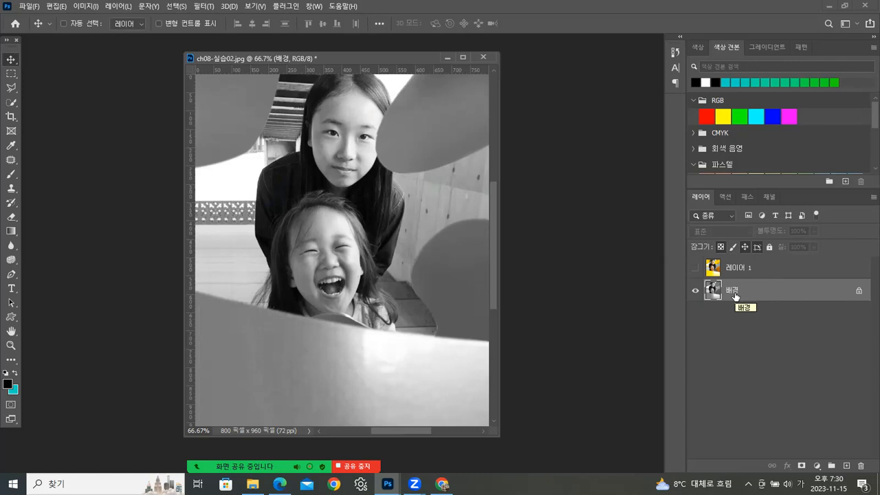
key("ctrl+j")
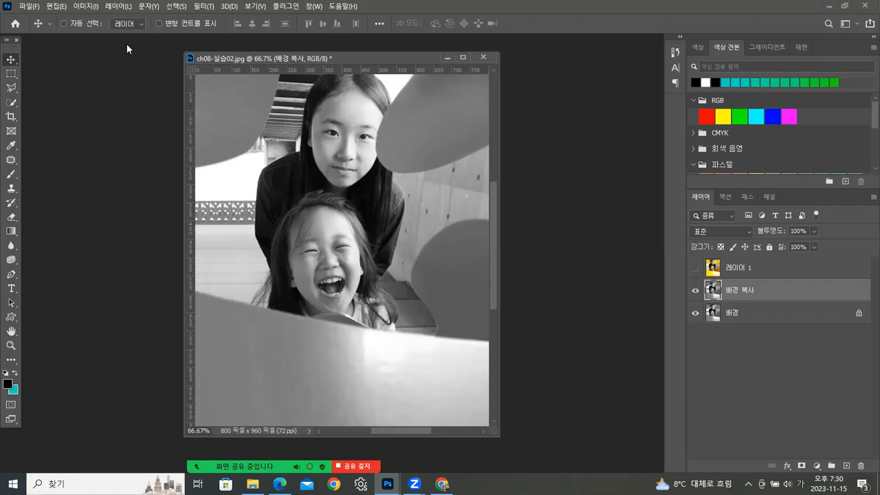
Blur the desaturated background copy with a Gaussian Blur of 8.8 pixels radius
left_click(201, 7)
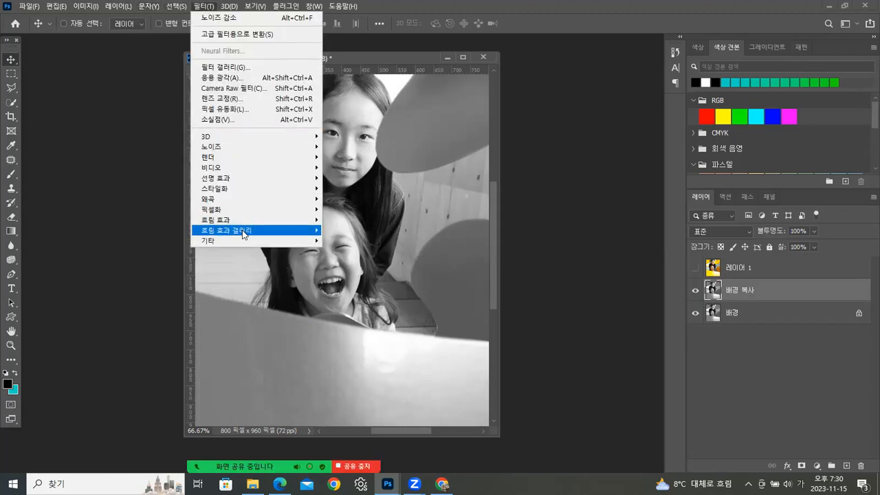
mouse_move(247, 221)
left_click(353, 220)
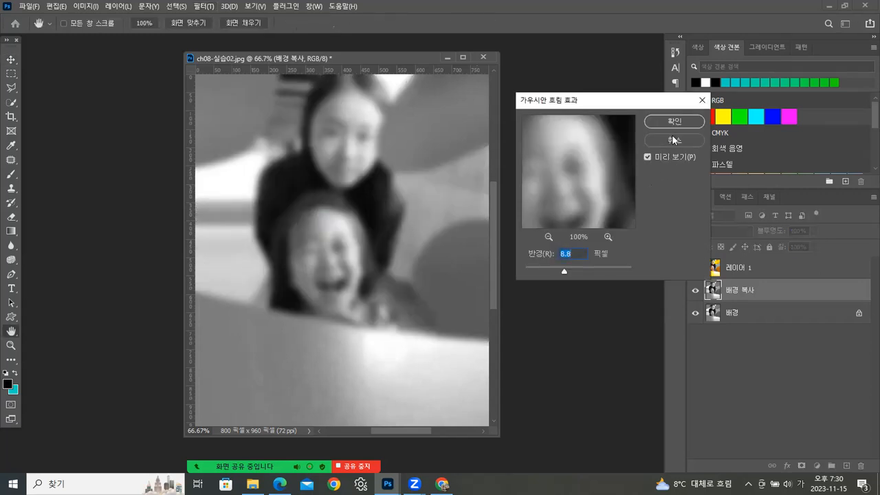
left_click(674, 125)
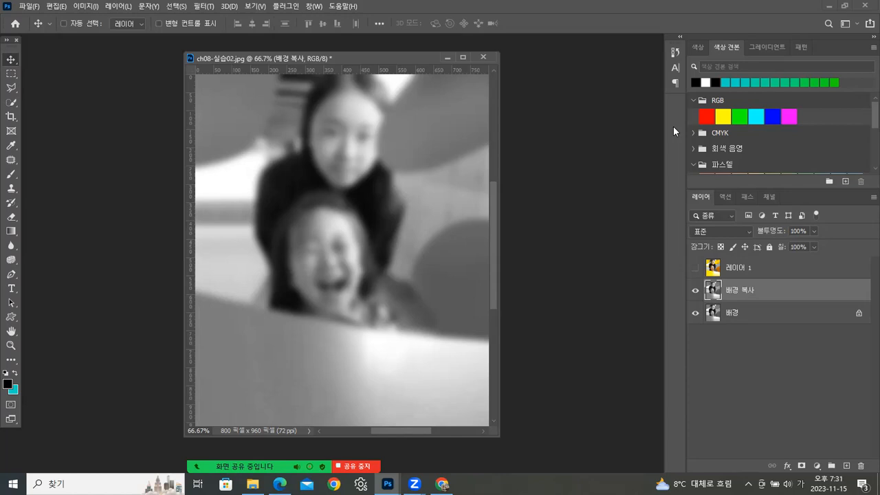
Set the blurred background copy's blend mode to Color Dodge (색상 닷지) and toggle the layer's visibility to compare the effect
left_click(736, 229)
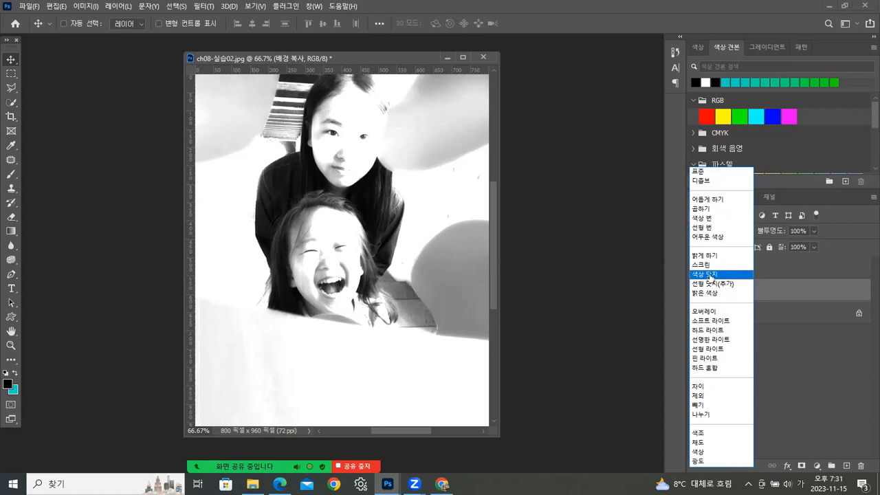
left_click(740, 274)
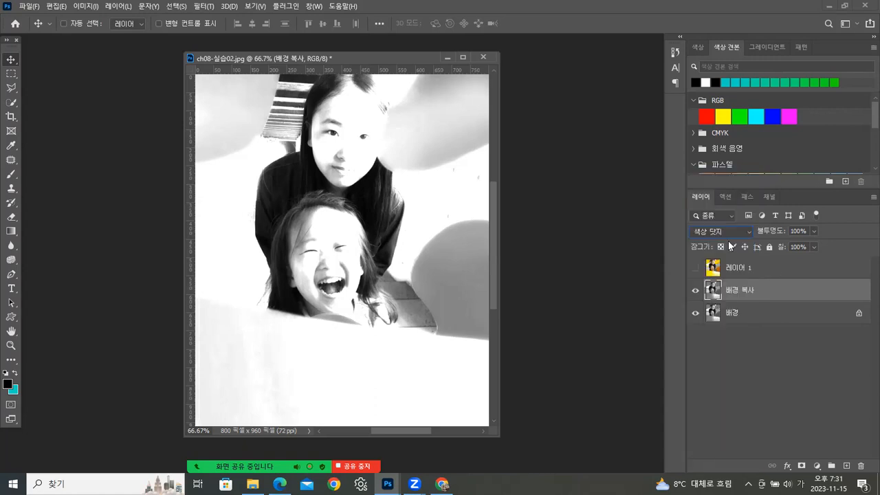
left_click(695, 294)
left_click(695, 294)
left_click(742, 317)
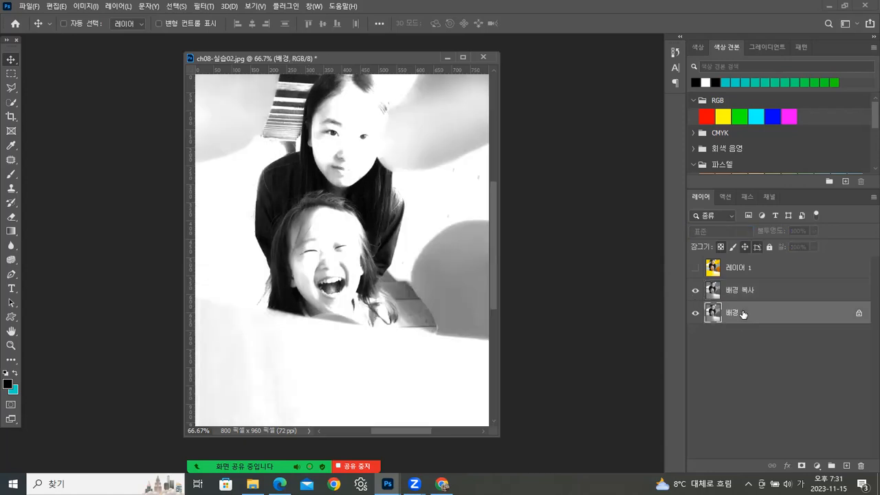
left_click(736, 292)
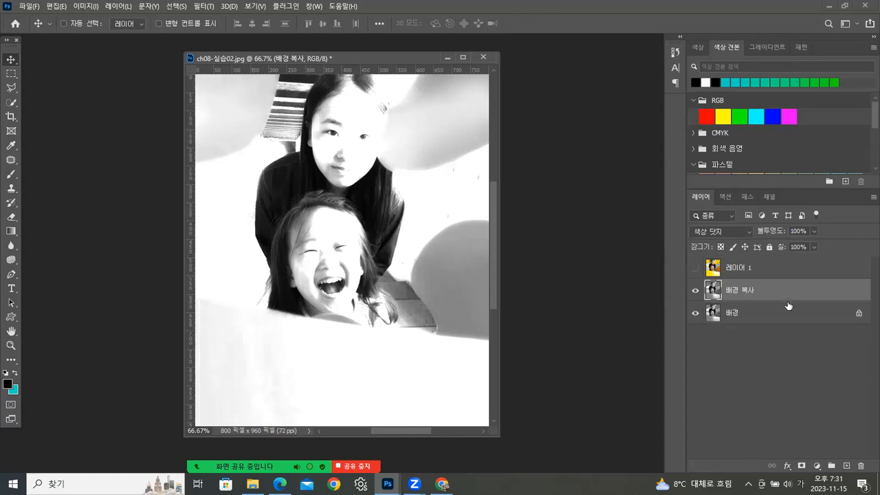
Merge the Color Dodge background copy (배경 복사) with the background layer
left_click(749, 317, "shift")
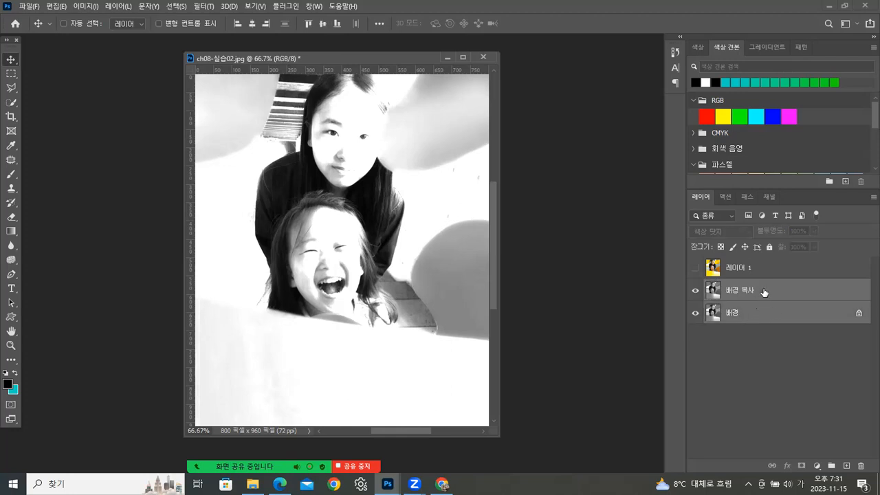
left_click(872, 198)
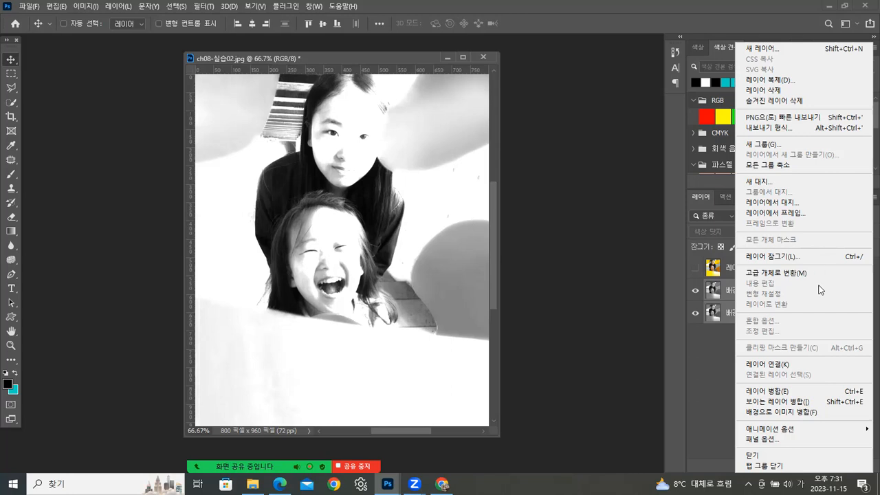
left_click(779, 392)
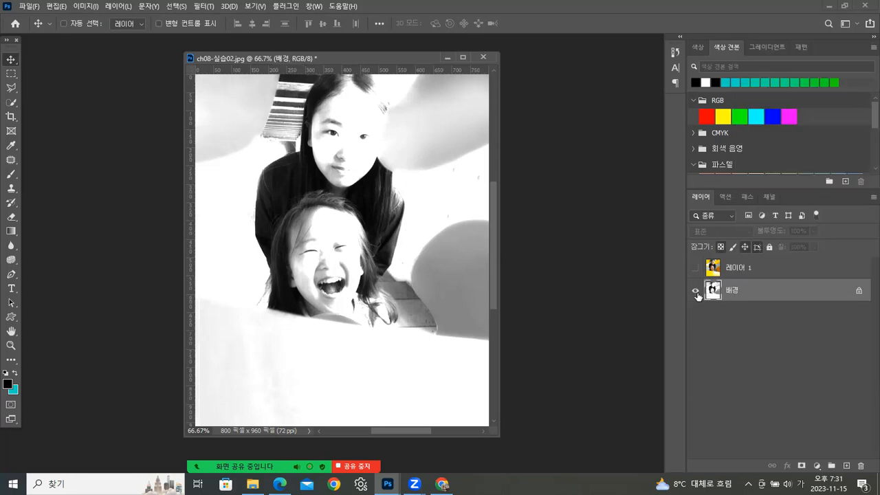
Show 레이어 1, add a layer mask to it, and set up the KYLE 궁극의 목탄색 연필 brush at 306 pixels
left_click(734, 270)
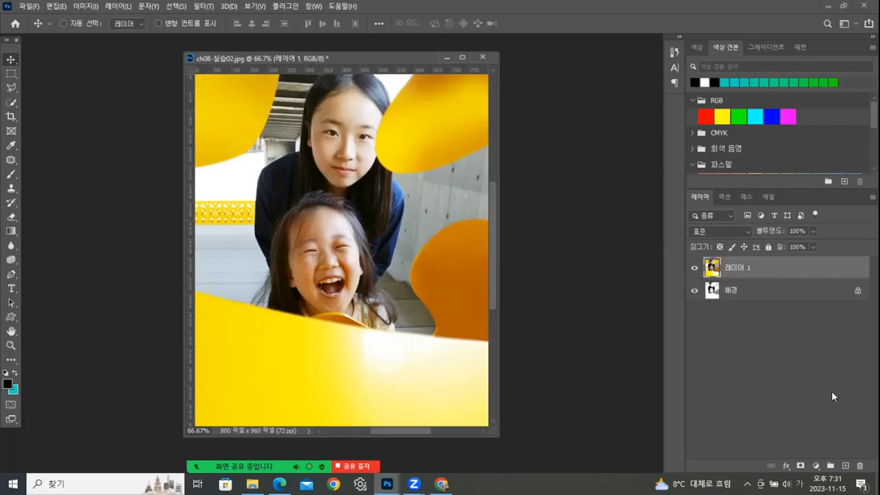
left_click(800, 465)
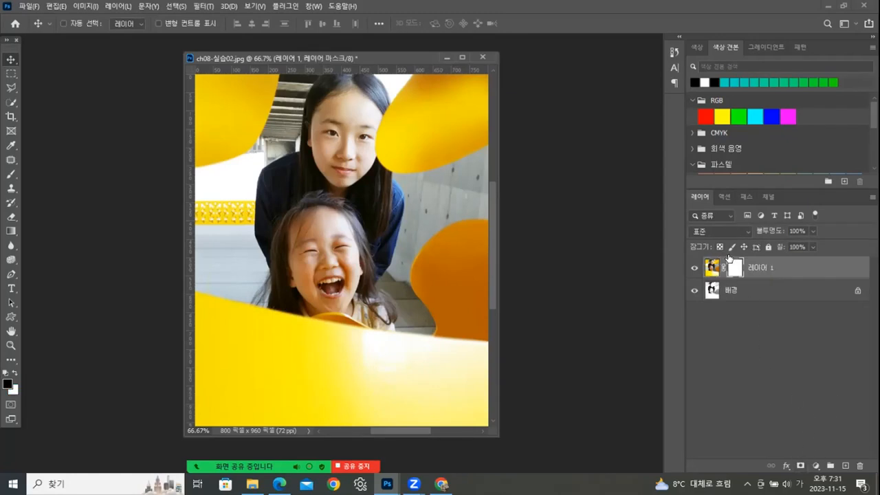
left_click(10, 176)
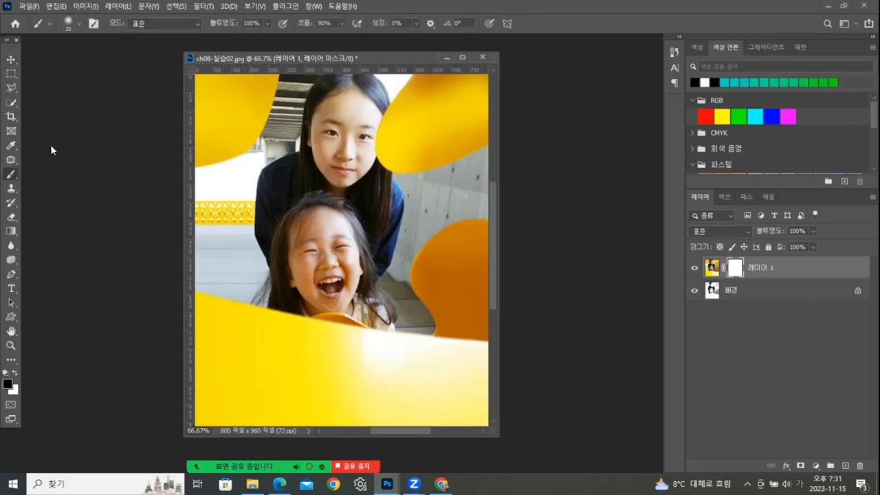
left_click(76, 25)
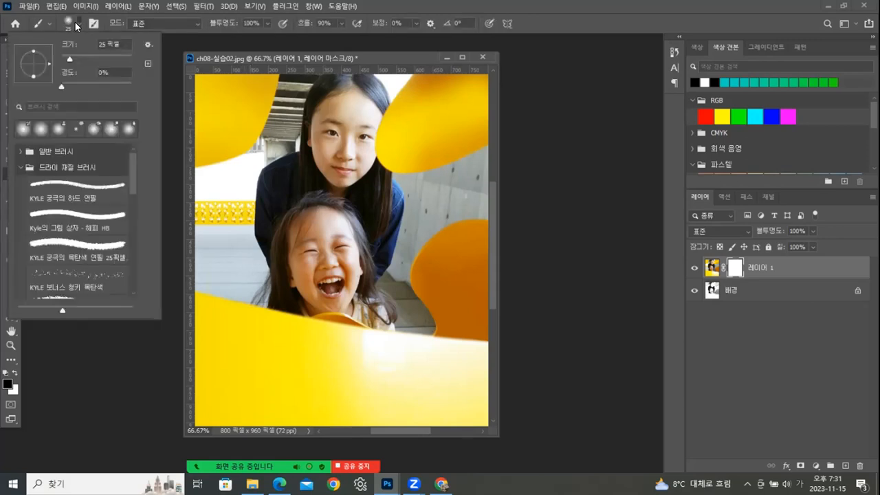
left_click(80, 247)
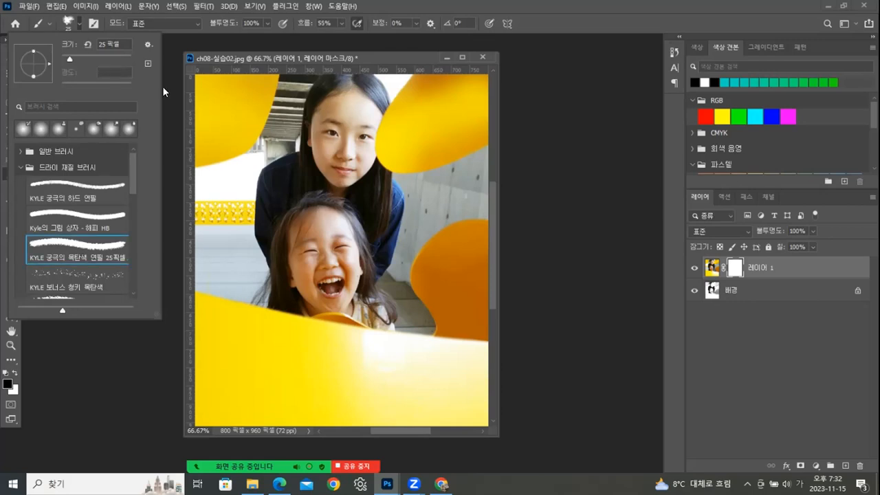
left_click_drag(69, 60, 112, 59)
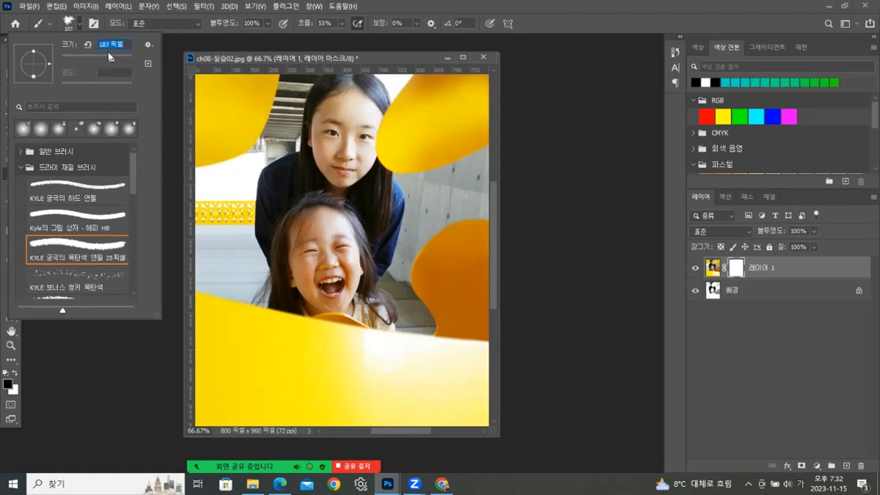
left_click_drag(111, 59, 118, 56)
Paint rough black diagonal strokes across 레이어 1's mask, covering both faces and the lower area, to expose the monochrome background
left_click_drag(200, 143, 444, 70)
mouse_move(209, 237)
left_mouse_down()
mouse_move(267, 236)
mouse_move(455, 158)
mouse_move(472, 160)
left_mouse_up()
mouse_move(271, 316)
left_mouse_down()
mouse_move(353, 341)
mouse_move(505, 296)
left_mouse_up()
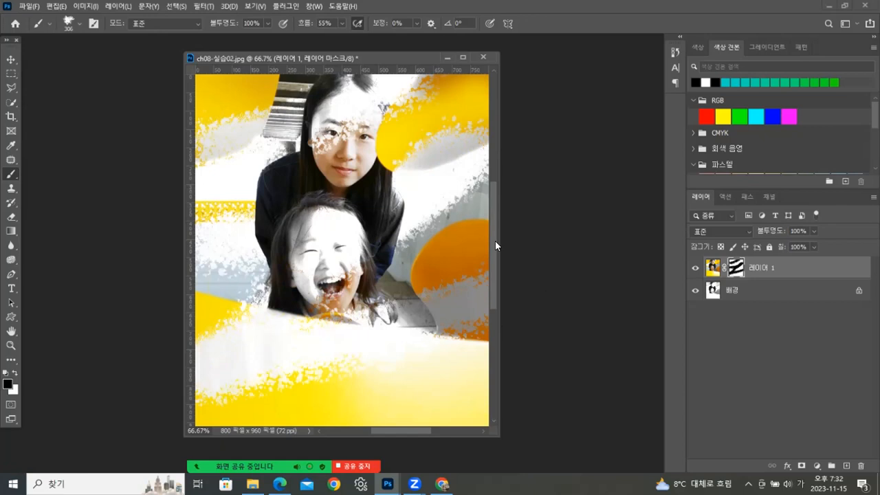
left_click_drag(379, 425, 452, 388)
left_click_drag(471, 419, 481, 412)
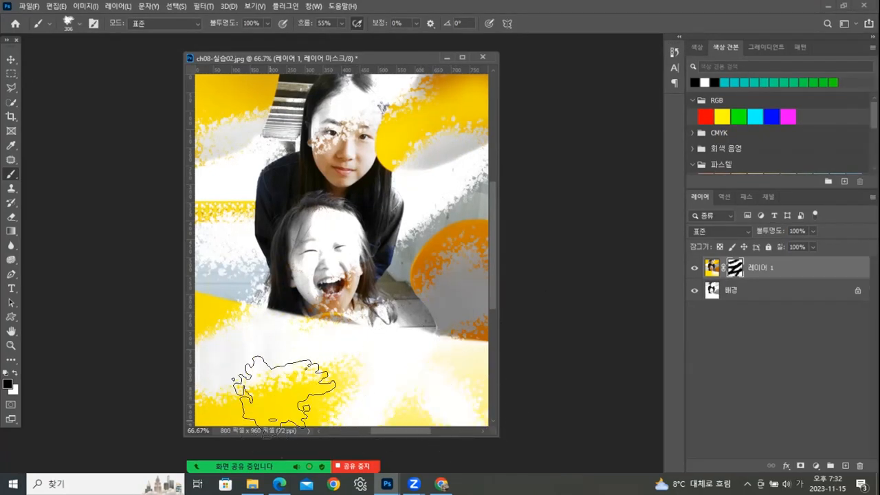
left_click(295, 404)
left_click(359, 147)
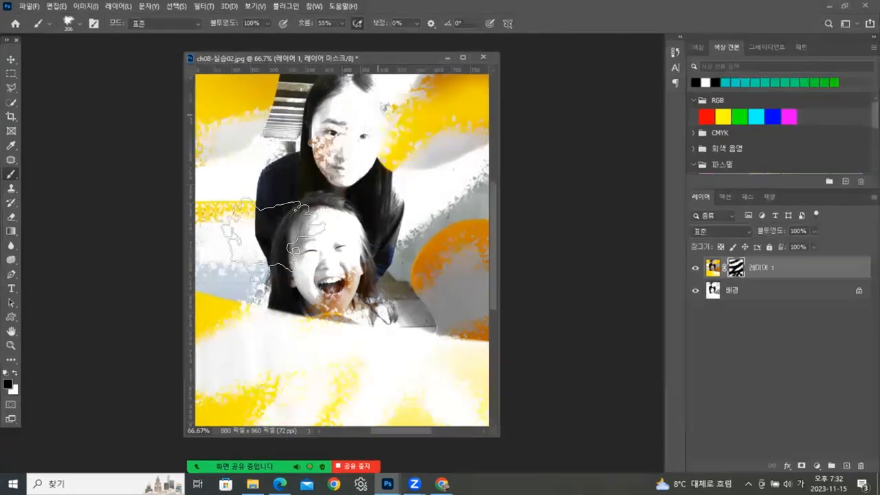
left_click(294, 156)
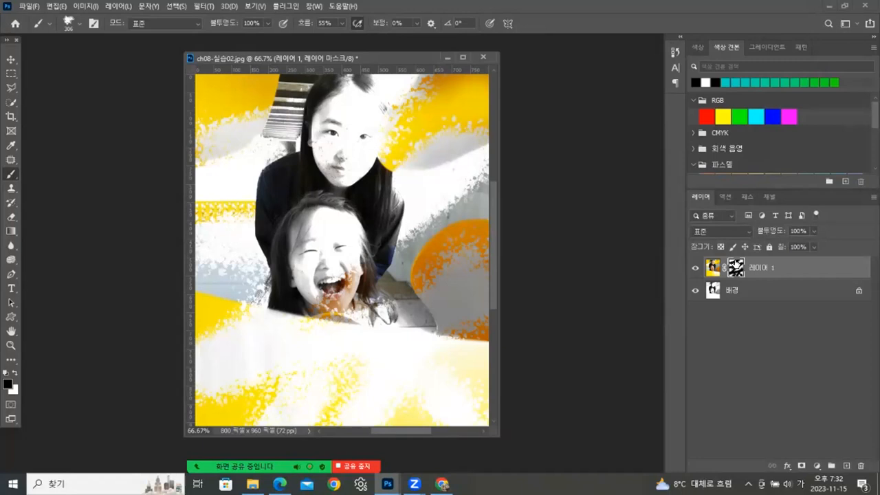
Try the Overlay (오버레이) blend mode on 레이어 1 and restore Normal (표준)
mouse_move(729, 266)
left_mouse_down()
mouse_move(730, 292)
mouse_move(722, 277)
mouse_move(731, 272)
left_mouse_up()
left_click(711, 270)
left_click(713, 231)
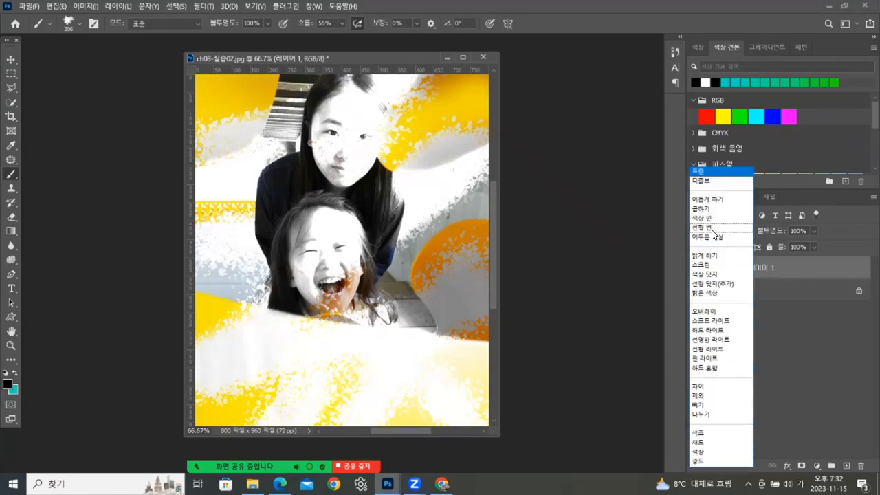
left_click(702, 313)
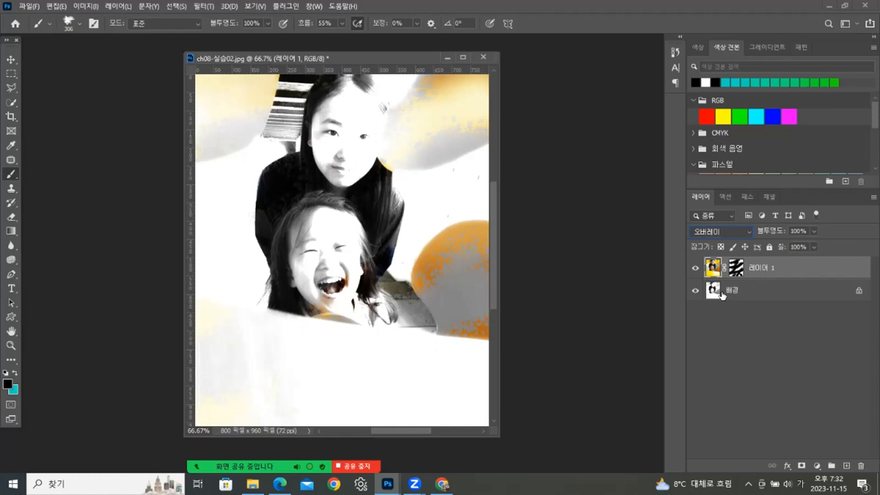
left_click(709, 231)
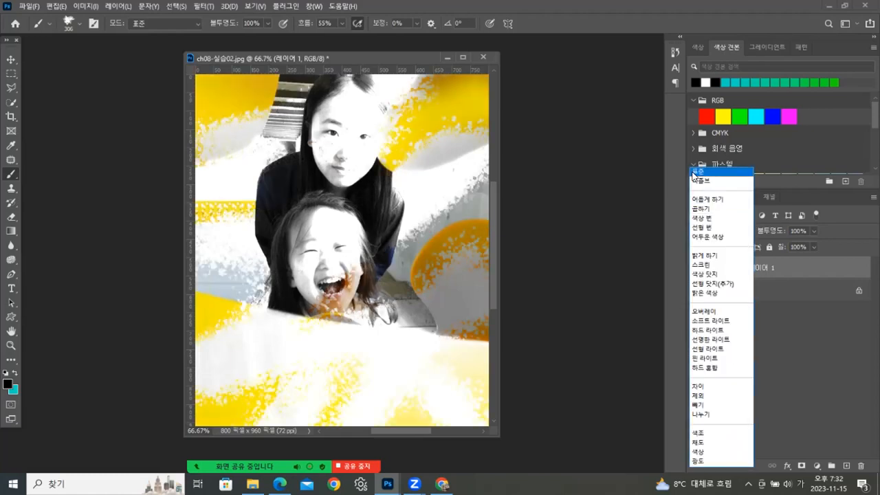
left_click(716, 167)
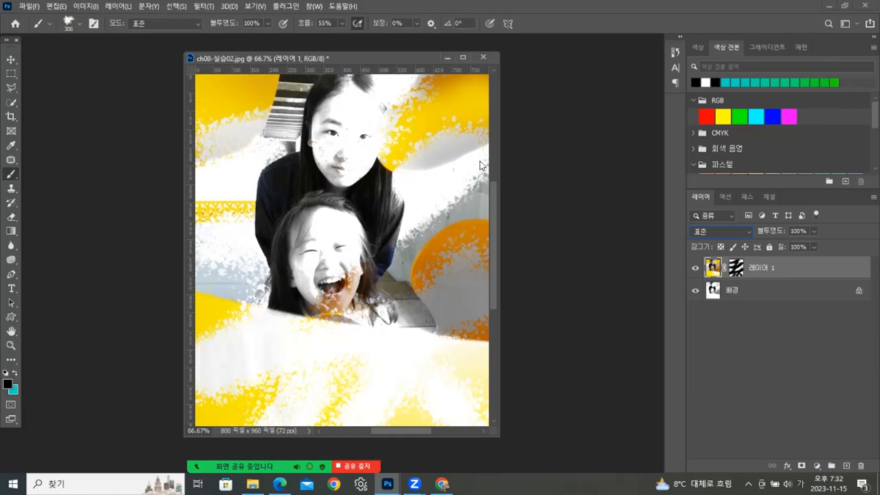
Switch to the Move tool and close ch08-실습02.jpg without saving the changes
left_click(11, 60)
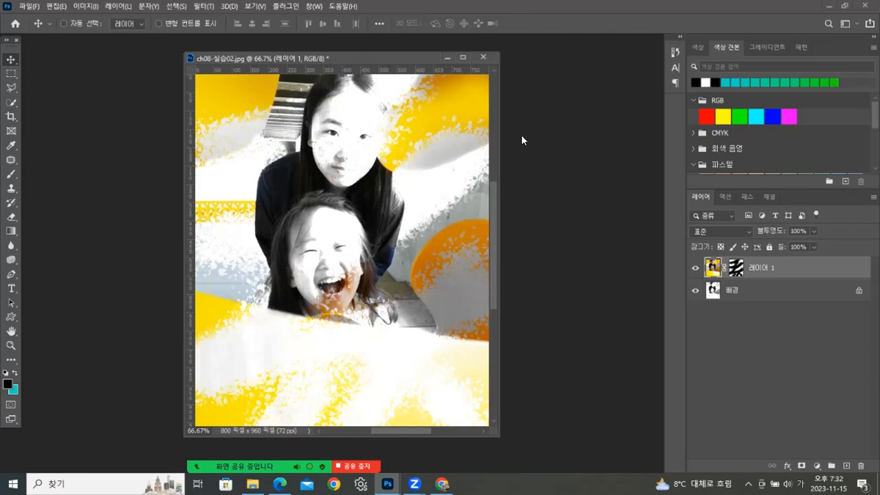
left_click_drag(402, 57, 378, 56)
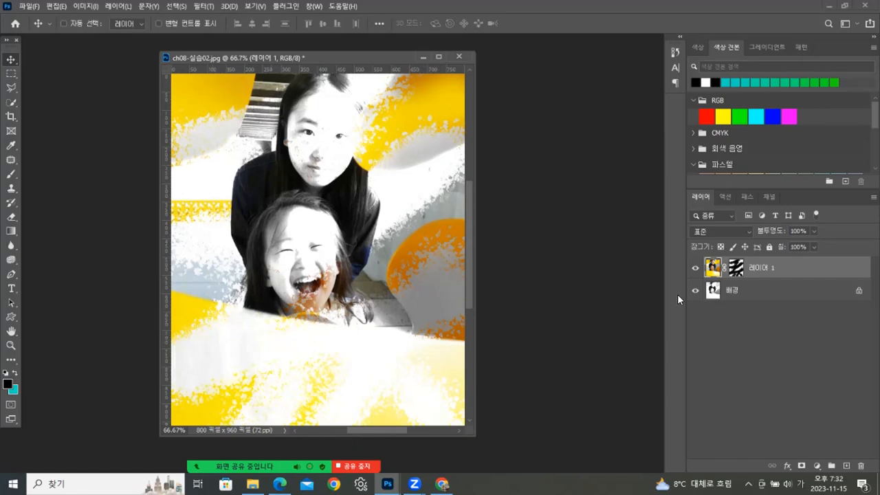
left_click(461, 56)
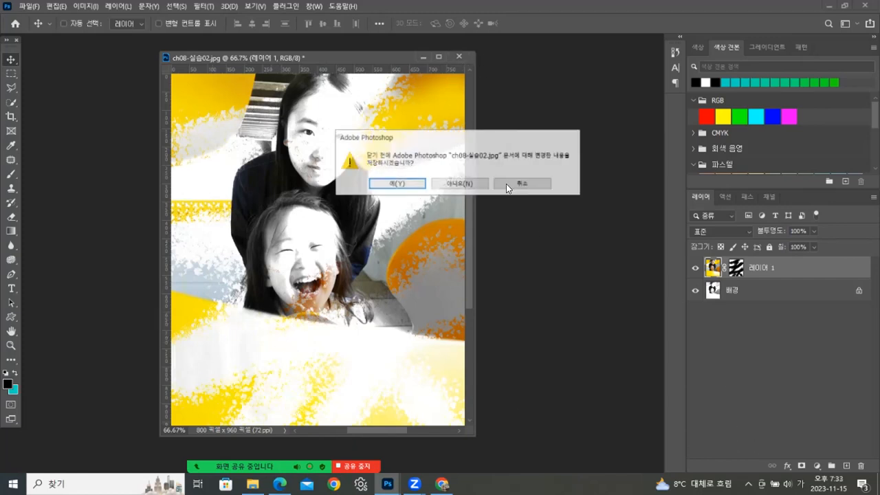
left_click(469, 182)
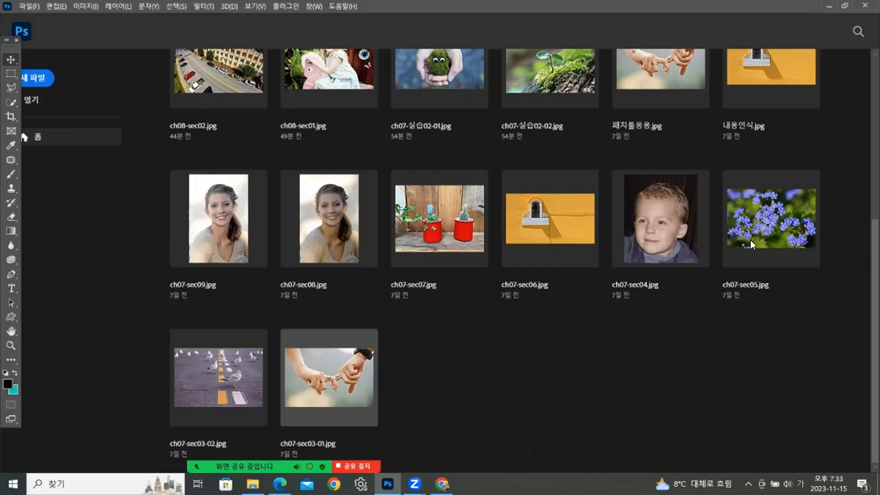
Open ch08-실습03-02.jpg from the ch08 folder in File Explorer and float it in its own window
key("alt+Tab")
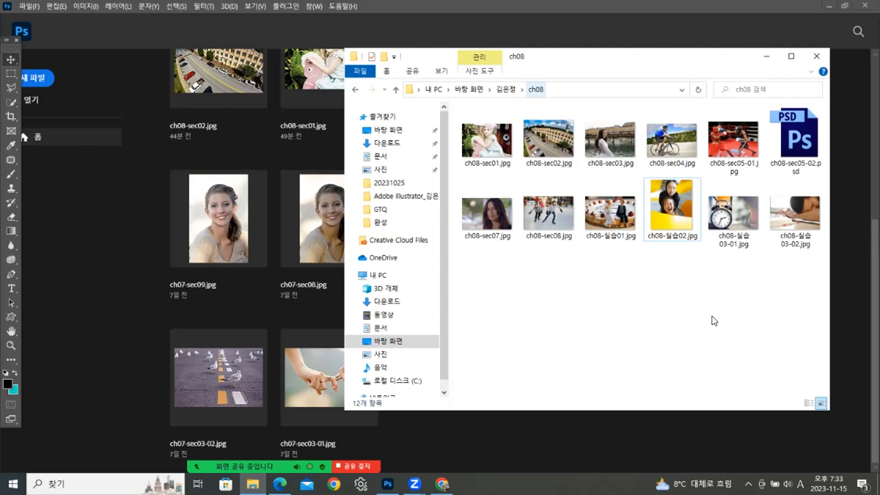
left_click_drag(796, 219, 110, 296)
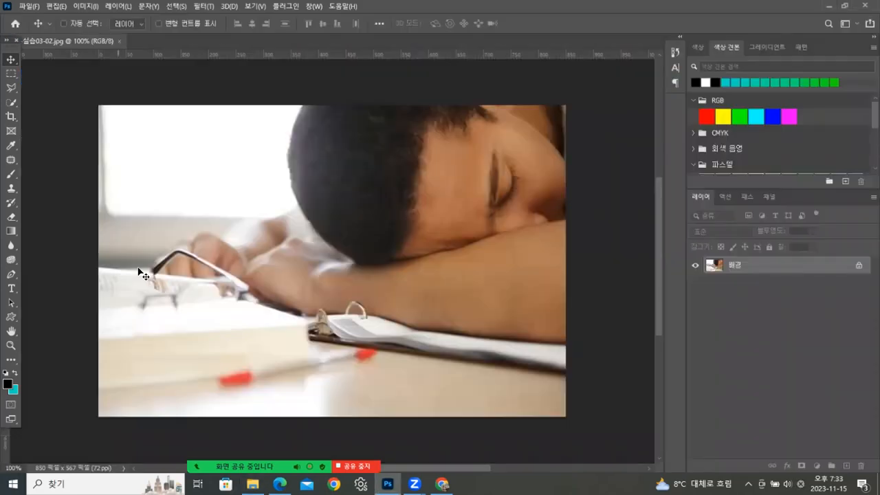
left_click_drag(97, 39, 249, 92)
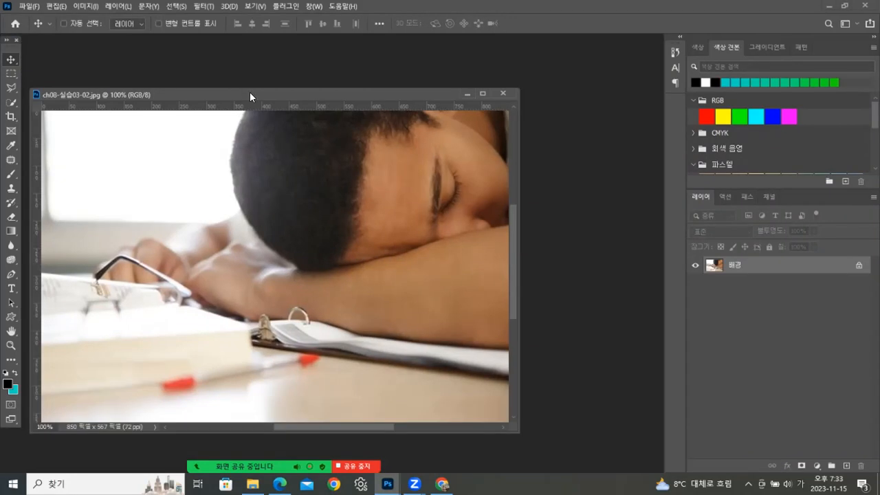
Start the Lighting Effects (조명 효과) render filter on the background layer and dismiss the 3D notice
left_click(204, 7)
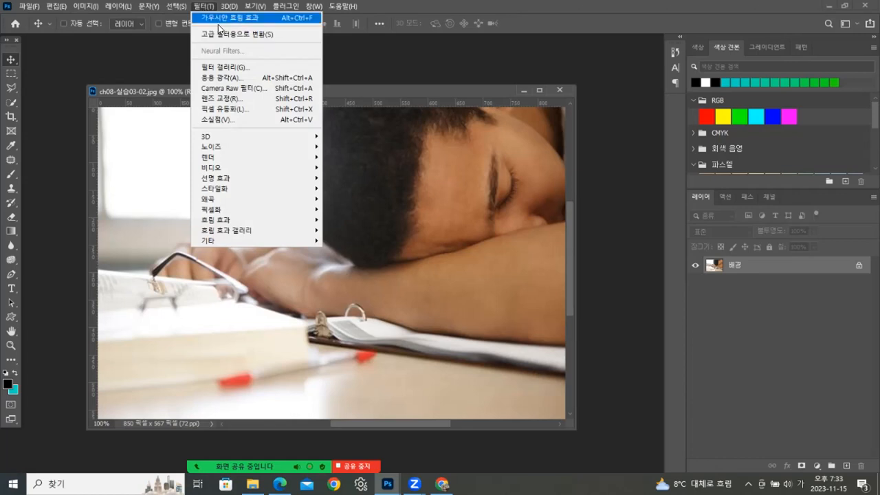
mouse_move(226, 140)
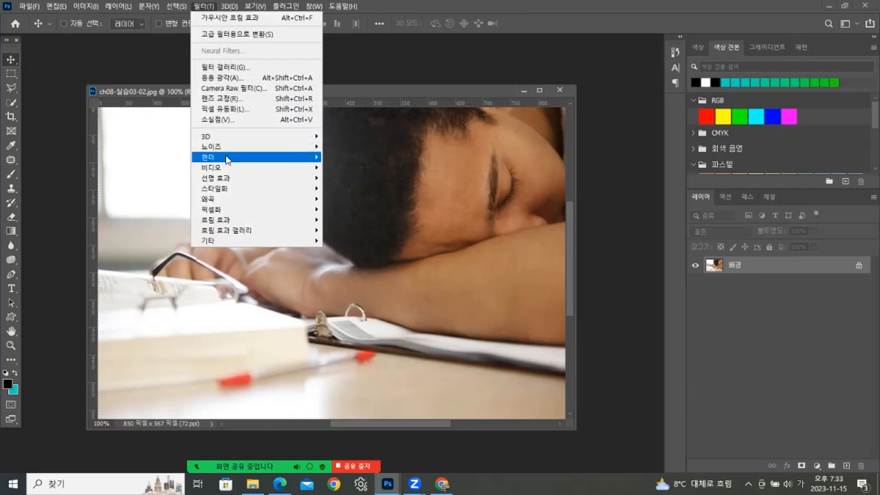
mouse_move(226, 157)
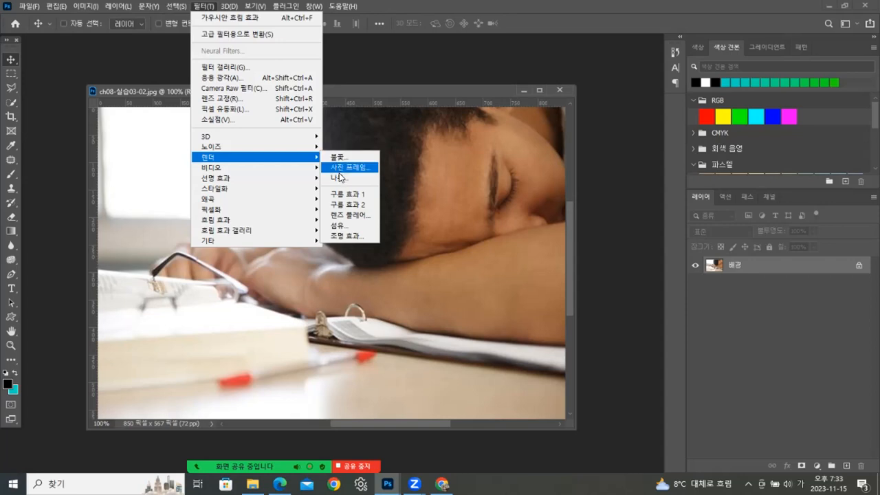
left_click(352, 235)
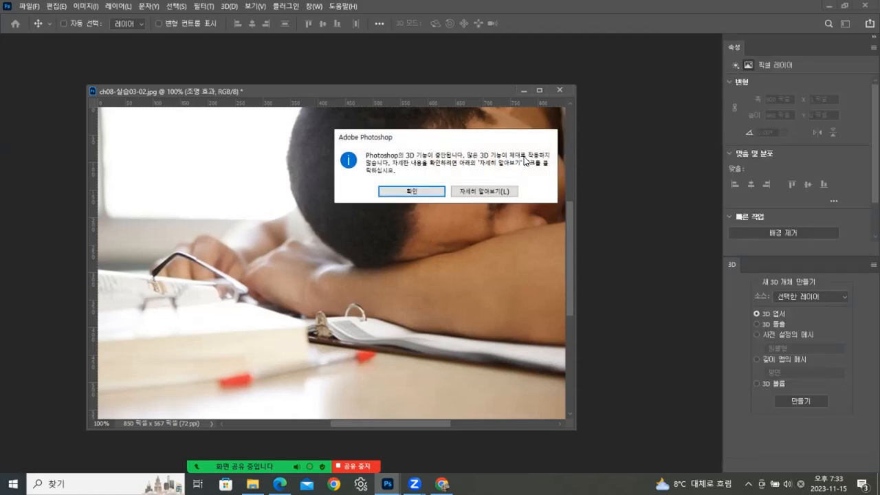
left_click(410, 191)
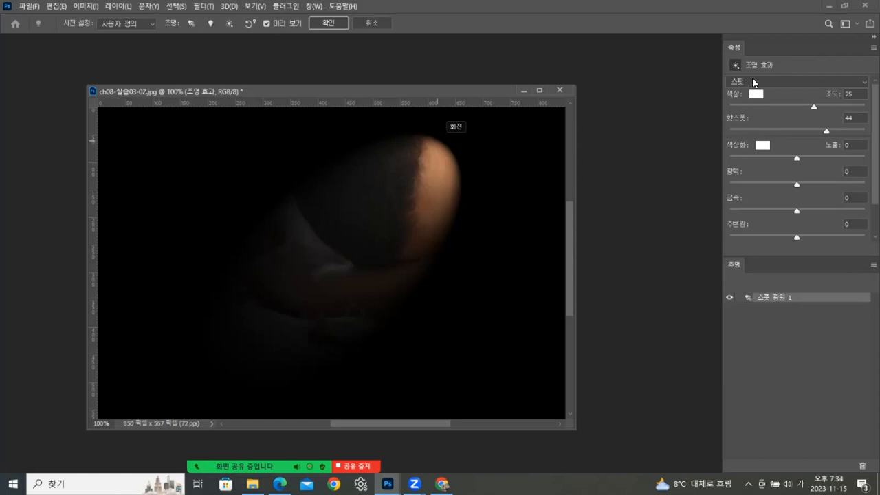
Change the spotlight to a Point (점) light, position it over the clipboard, and apply the effect with an intensity (조도) of -37
left_click(845, 83)
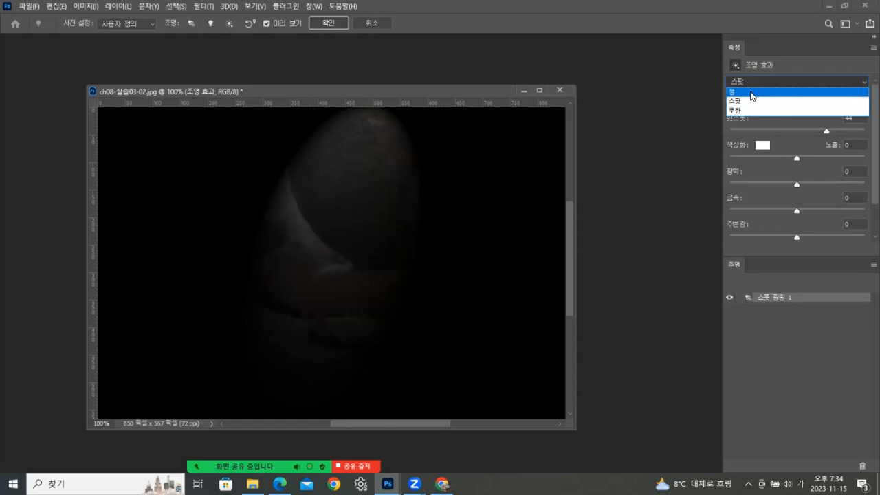
left_click(752, 95)
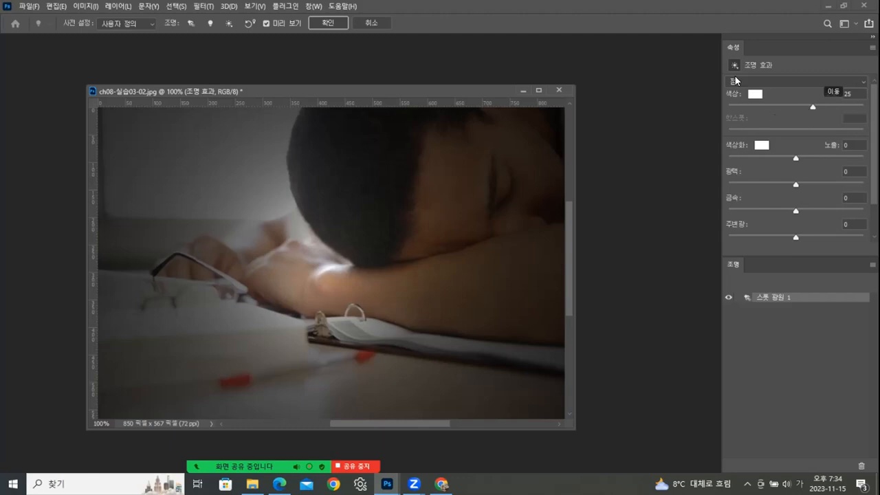
left_click_drag(310, 113, 306, 161)
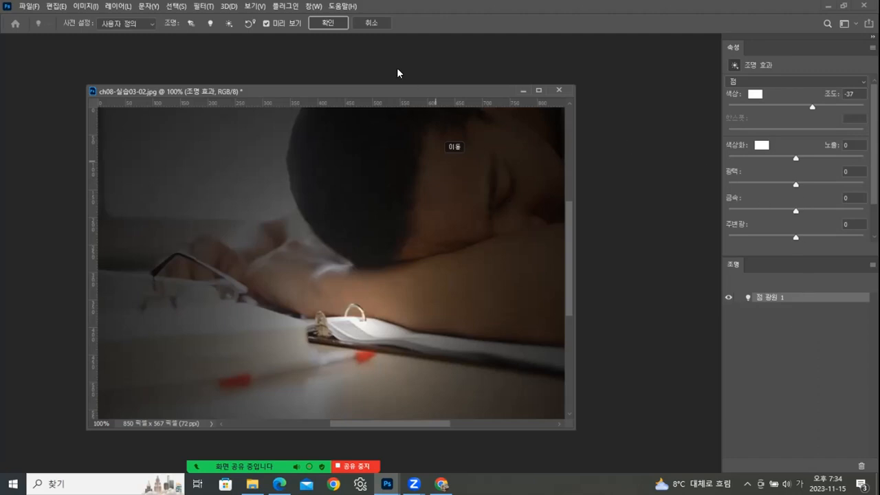
left_click(328, 23)
left_click_drag(470, 148, 446, 146)
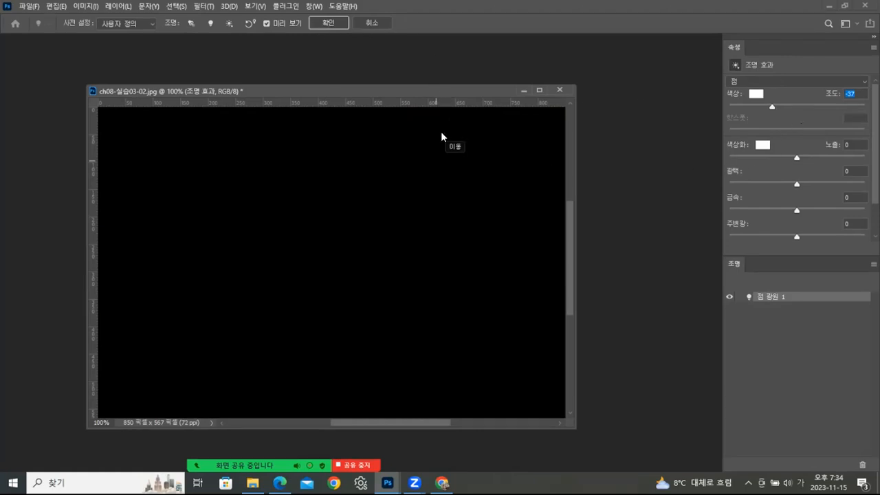
left_click(315, 22)
left_click(326, 22)
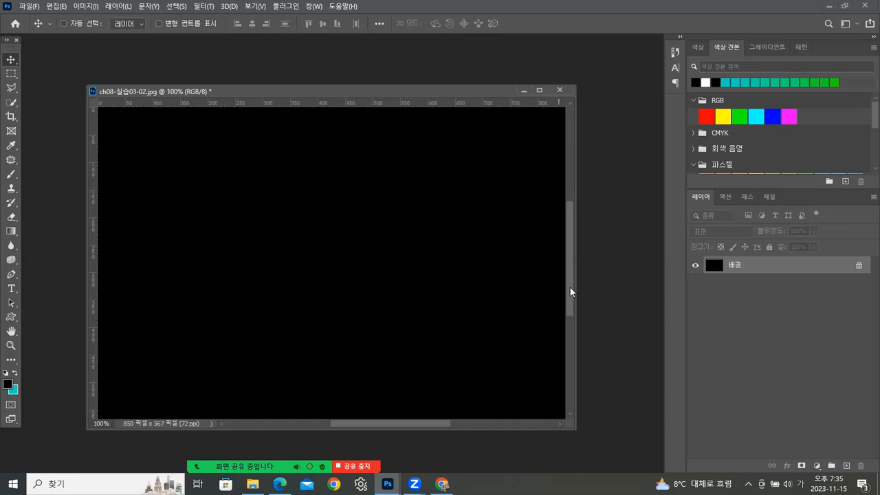
Revert ch08-실습03-02.jpg to its original opened state in the history
left_click(677, 51)
left_click(585, 67)
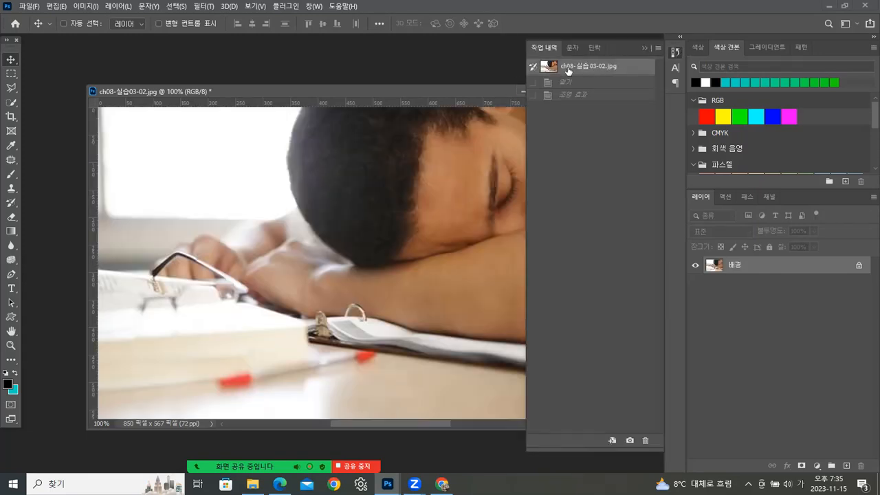
Add a new layer above the background and fill it with the black foreground colour
left_click(644, 47)
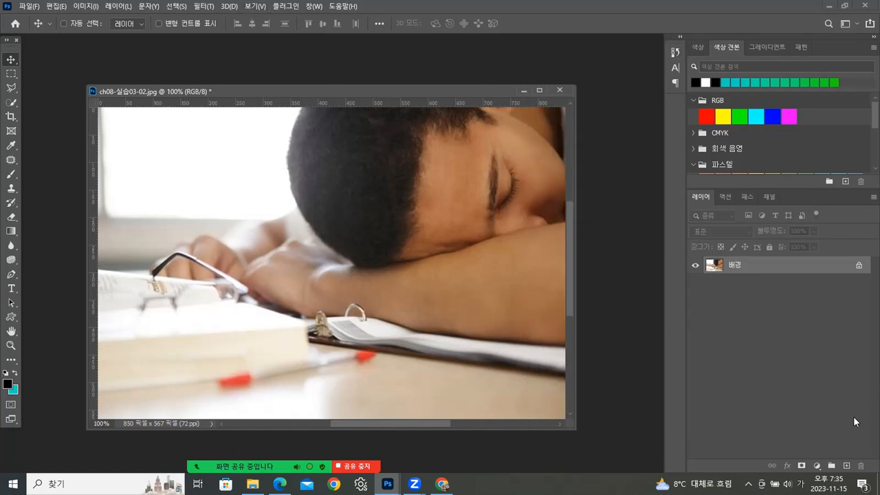
left_click(847, 466)
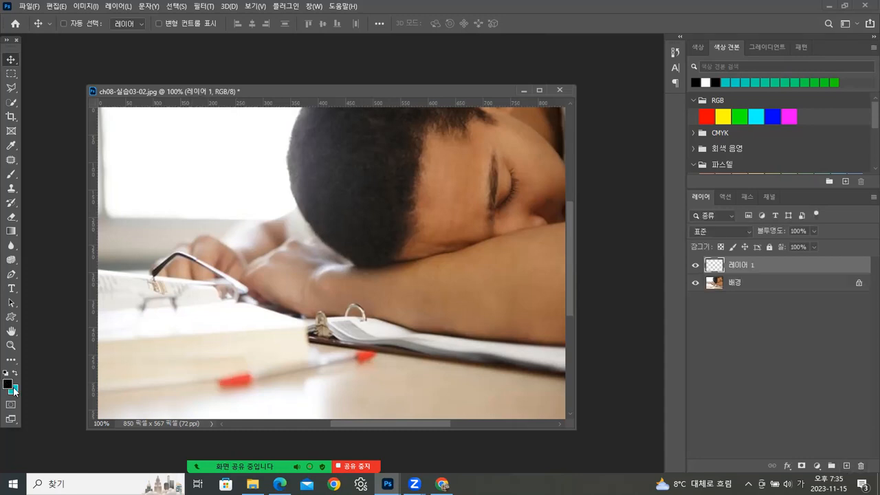
key("alt+BackSpace")
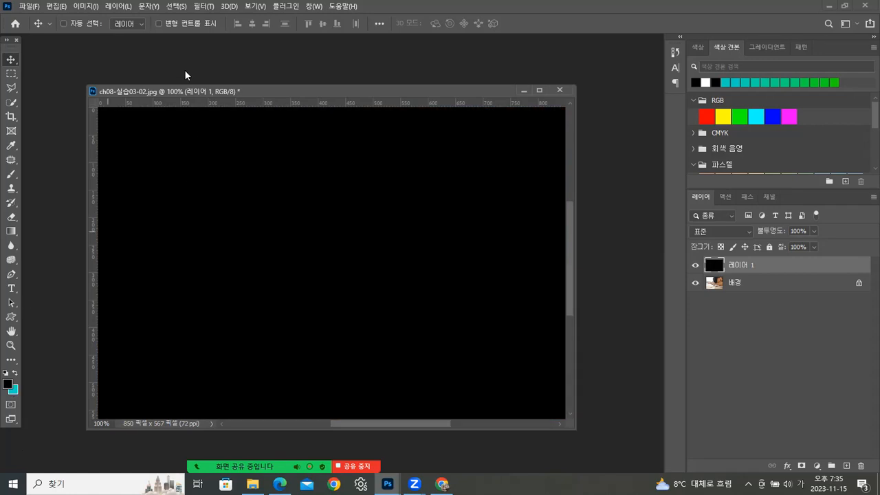
Render Clouds 1 (구름 효과 1) on the new layer using the black and cyan colours
left_click(203, 9)
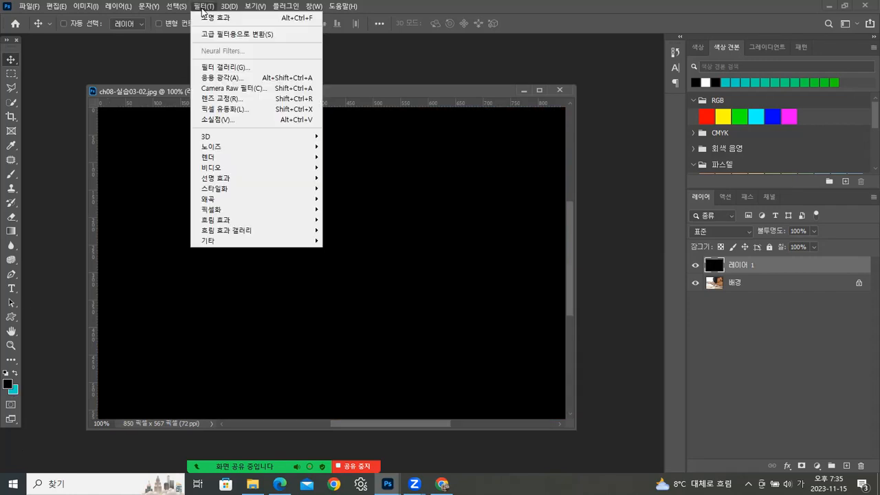
mouse_move(219, 162)
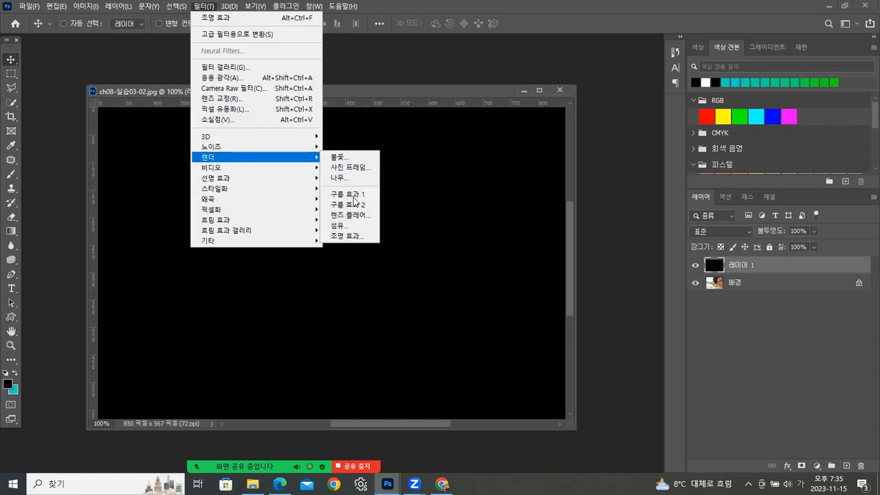
left_click(371, 196)
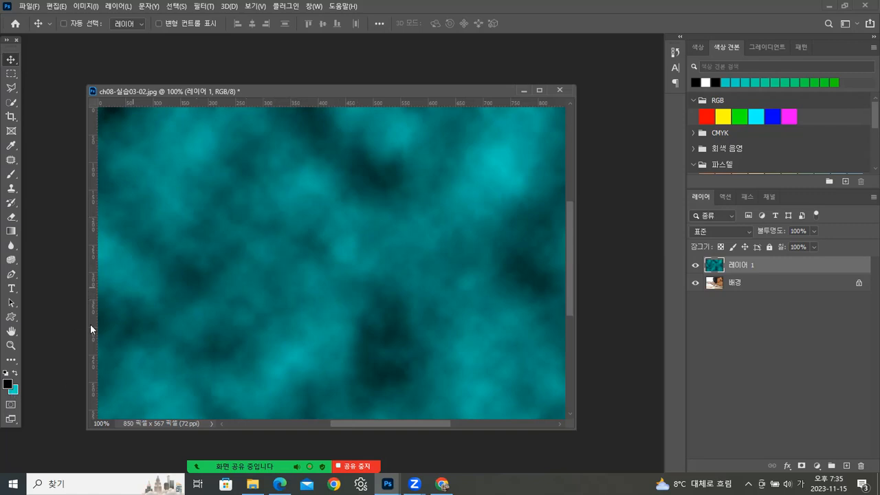
Reset the foreground and background colours to the default black and white
left_click(6, 374)
Try the Clouds 2 (구름 효과 2) render filter on the cloud layer and undo it
left_click(204, 6)
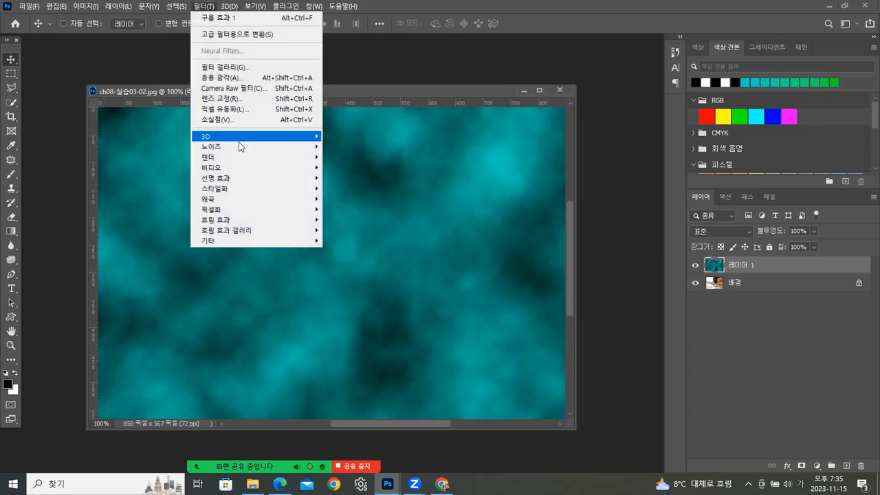
mouse_move(316, 167)
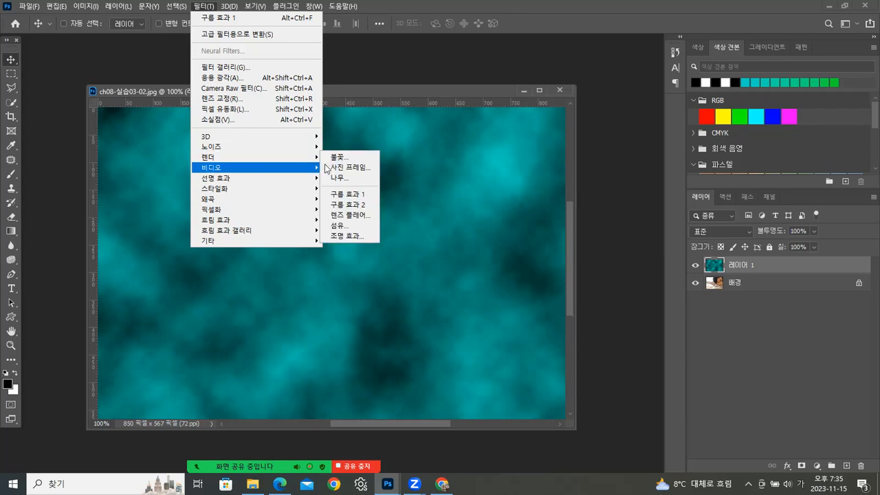
left_click(343, 205)
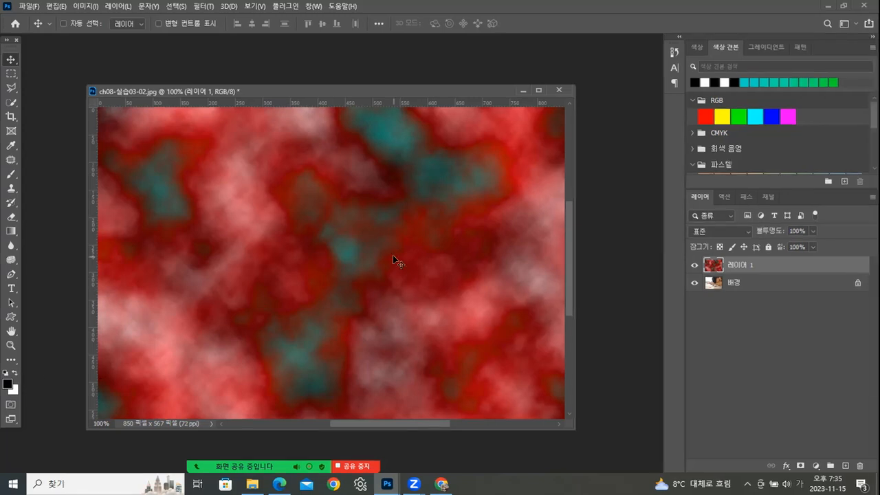
key("ctrl+z")
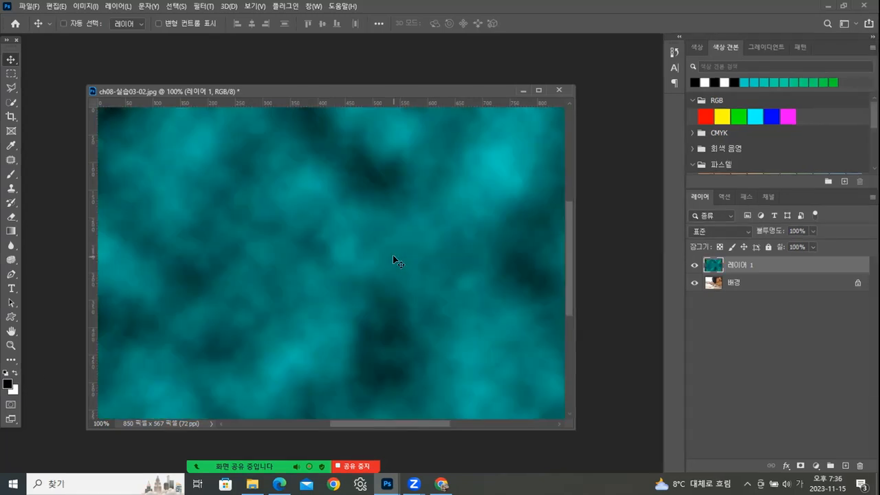
Render Clouds 1 (구름 효과 1) on the upper layer using black and white
left_click(210, 9)
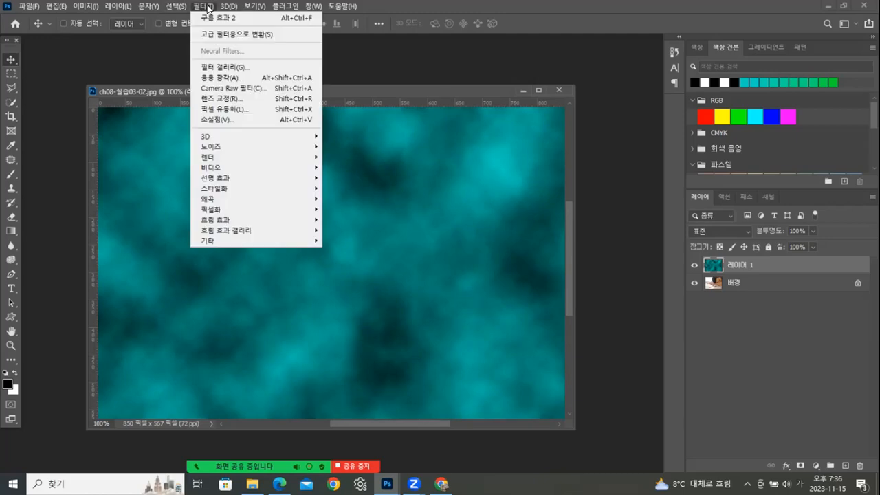
mouse_move(314, 158)
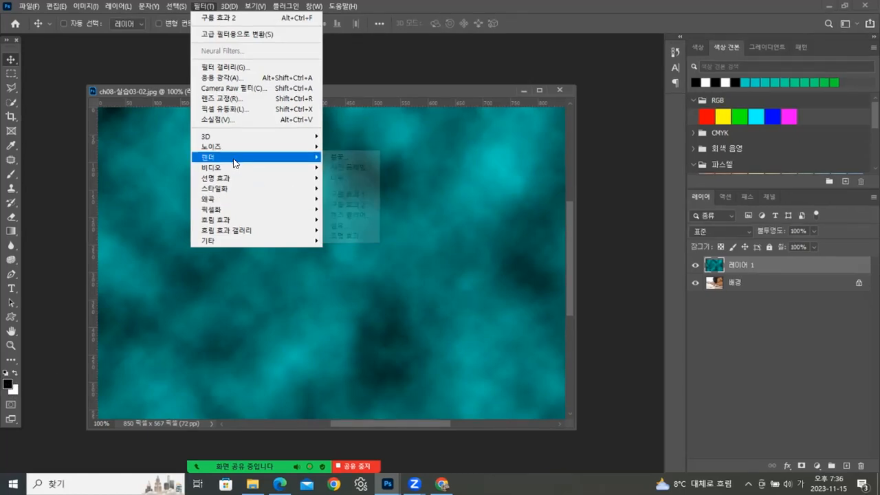
left_click(352, 199)
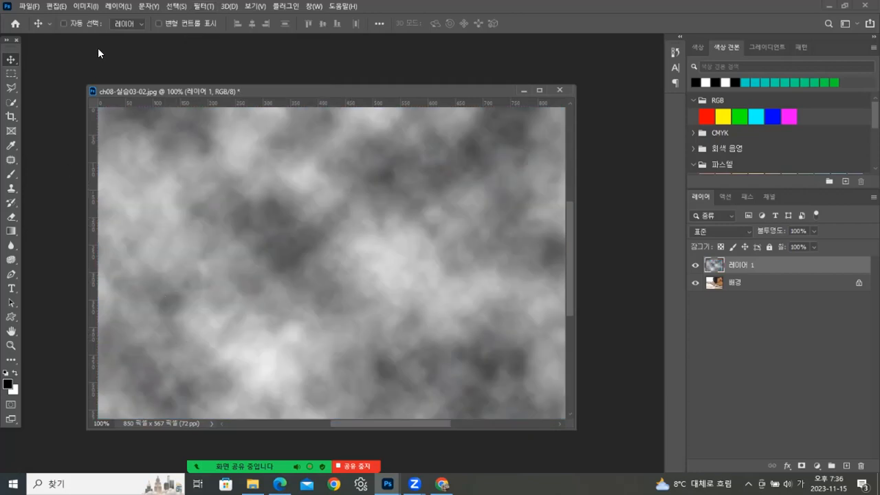
Apply Brightness/Contrast (명도/대비) to the cloud layer with legacy mode (레거시 사용) enabled and contrast (대비) 70
left_click(85, 6)
mouse_move(89, 34)
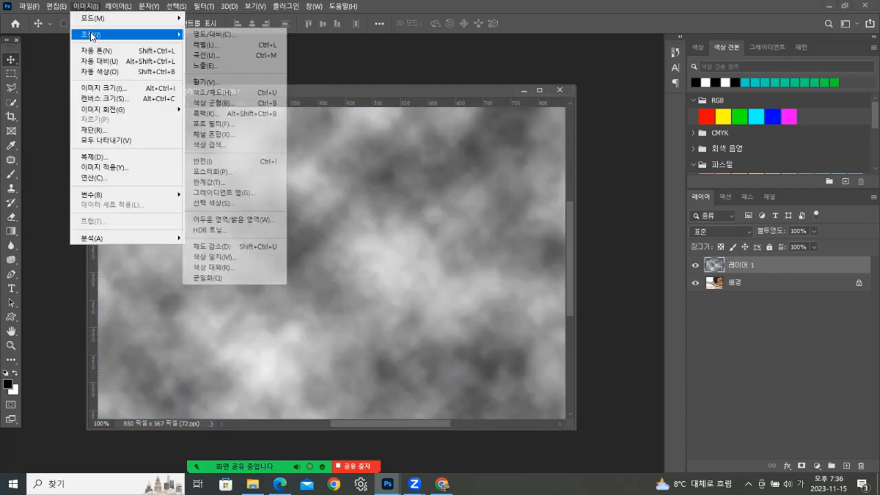
left_click(213, 33)
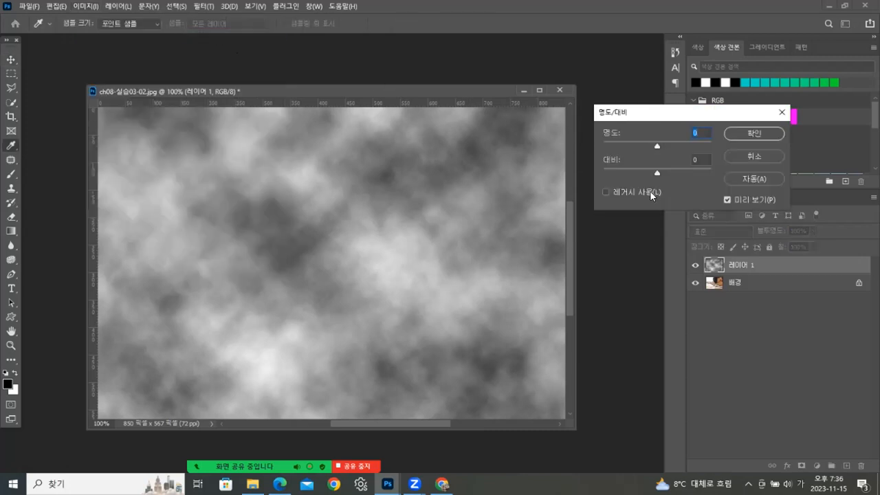
left_click_drag(660, 174, 707, 169)
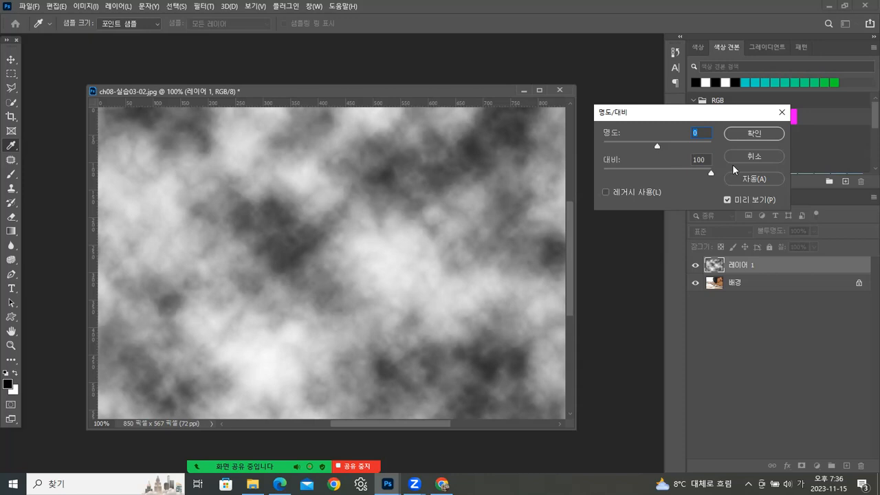
key("Tab")
left_click(606, 192)
left_click_drag(658, 176, 695, 168)
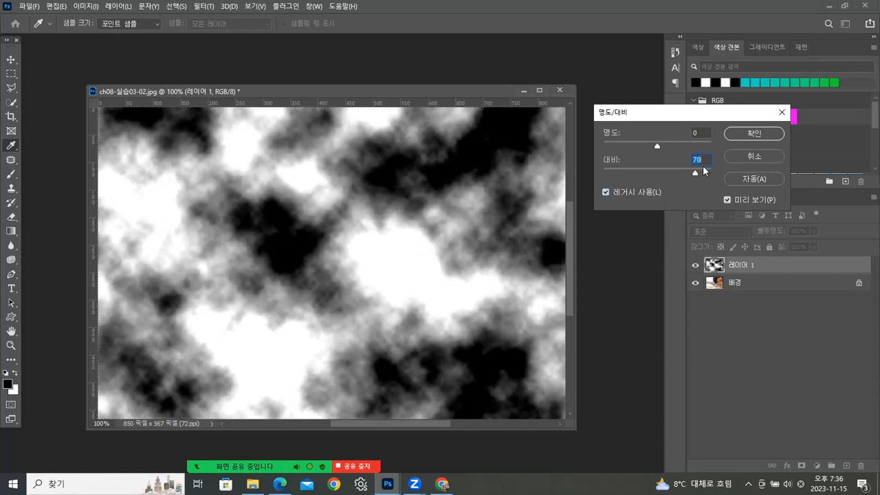
left_click(742, 134)
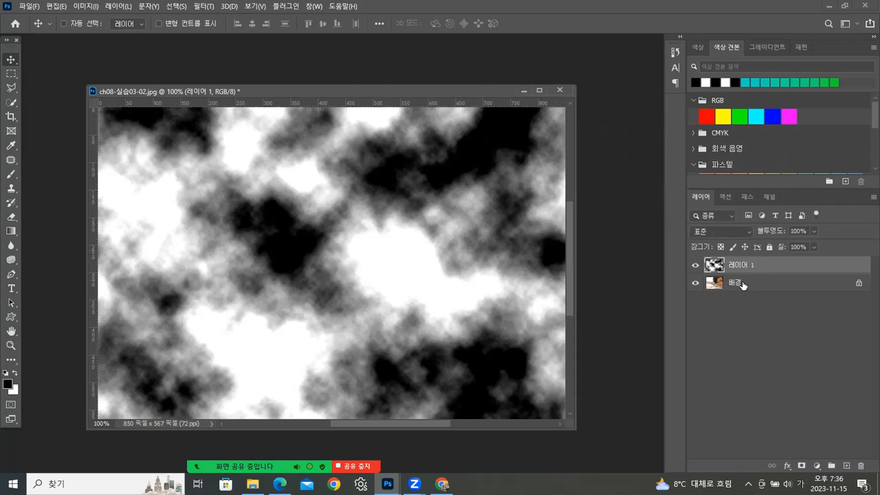
Apply a Lens Flare (렌즈 플레어) in the upper right of the clouds, using the 105mm lens type at 100% brightness
left_click(203, 6)
mouse_move(228, 140)
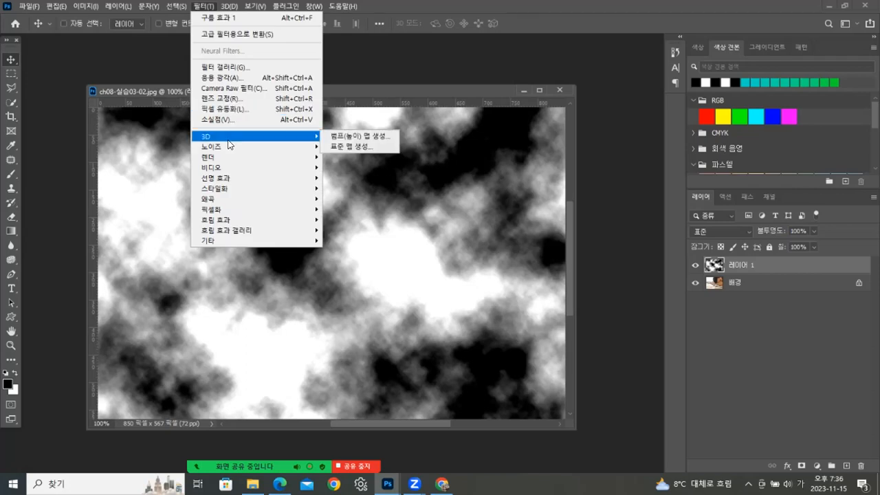
mouse_move(230, 158)
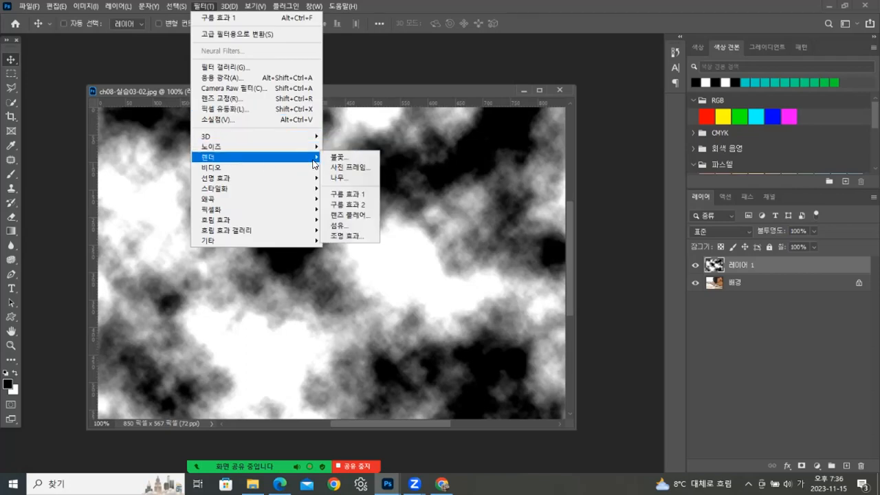
left_click(350, 215)
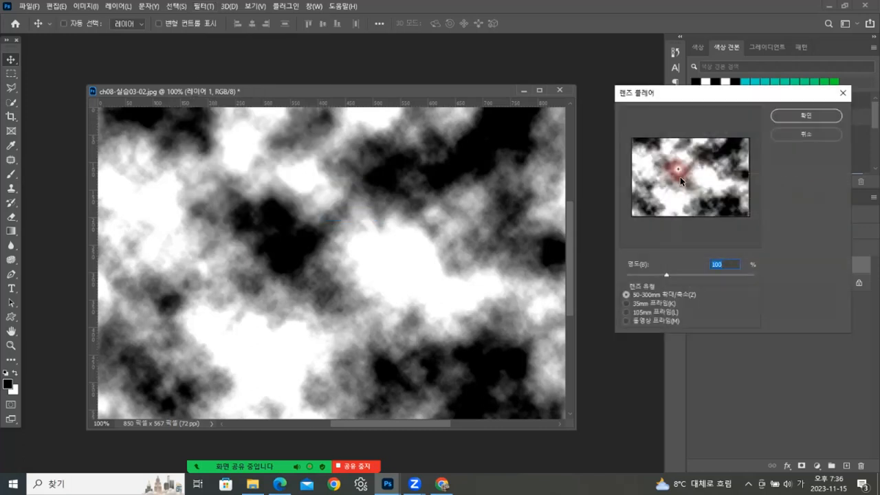
left_click(712, 158)
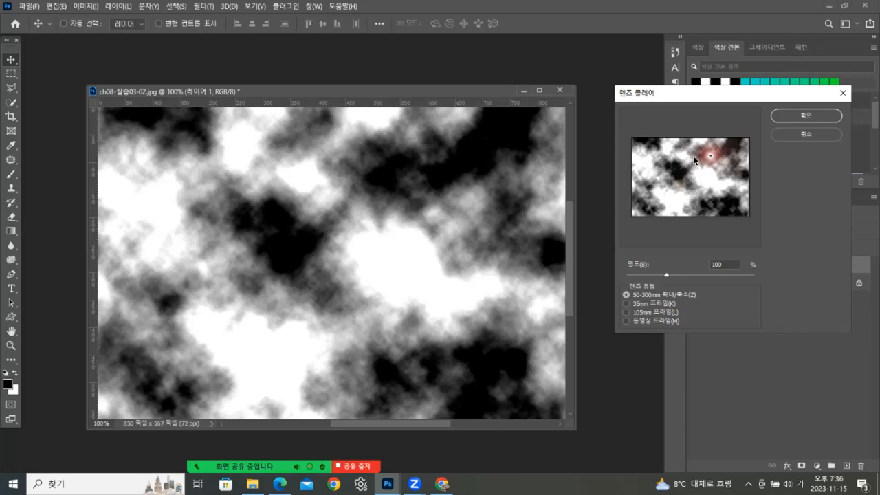
left_click(624, 303)
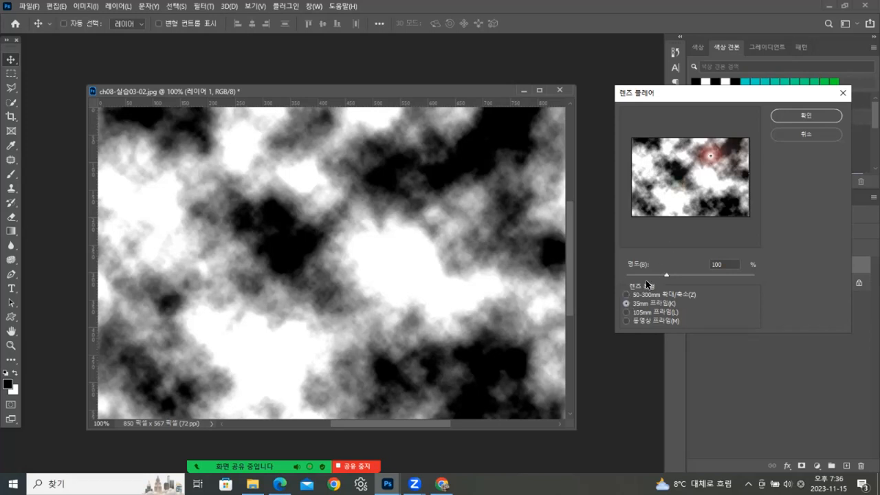
left_click(625, 312)
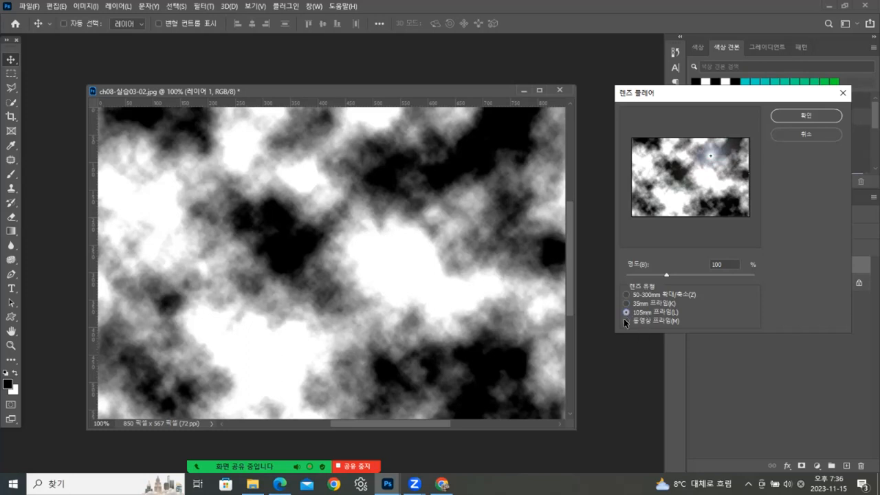
left_click(625, 317)
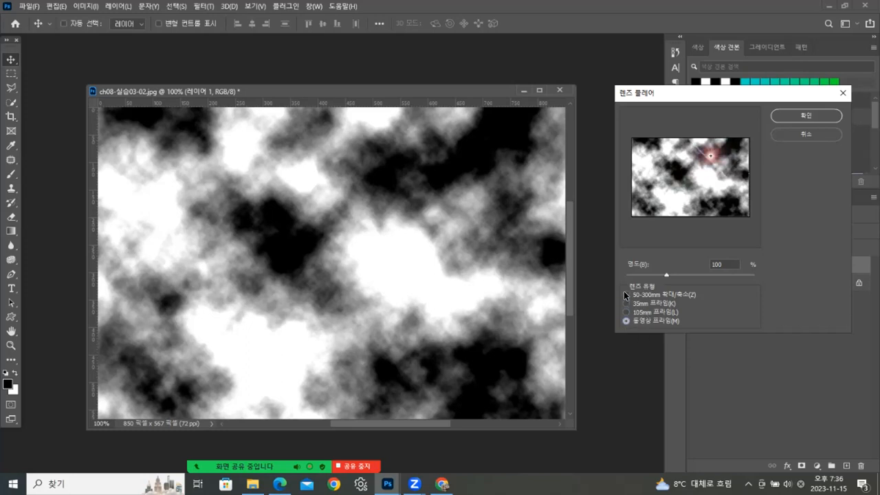
left_click(625, 313)
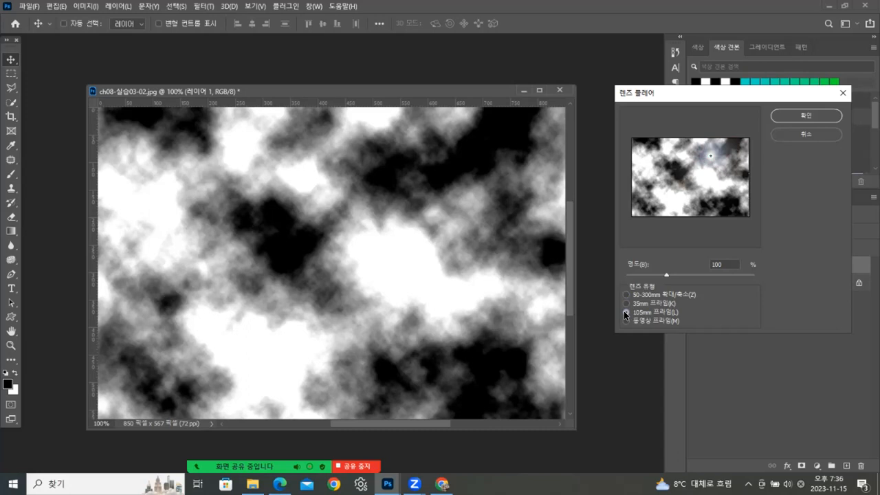
left_click(779, 115)
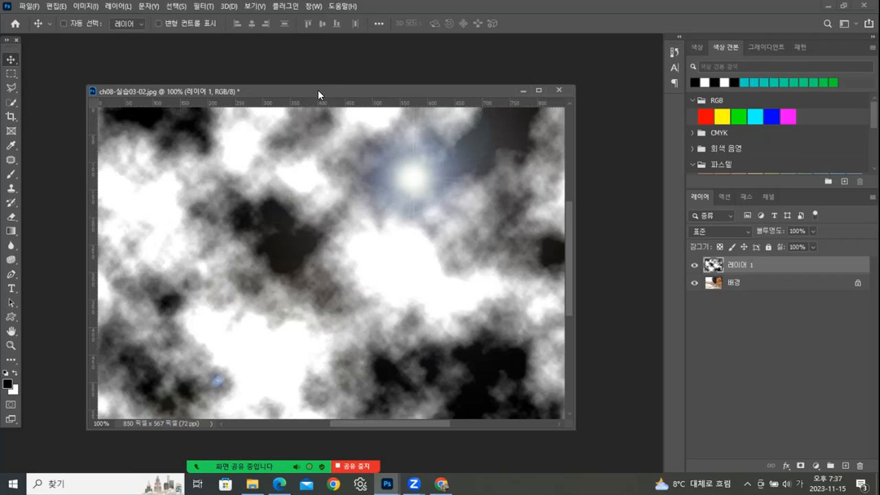
Start saving a copy of the cloud image in JPEG format and choose the 완성 folder as its destination
left_click_drag(318, 90, 304, 77)
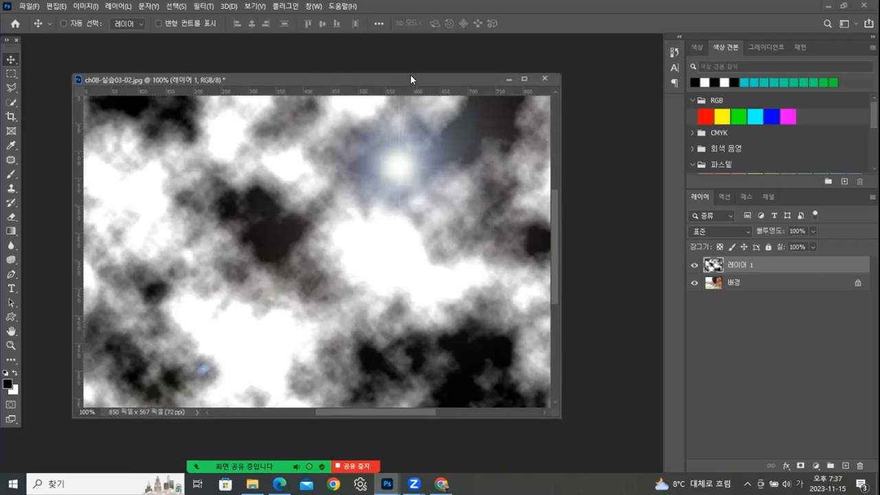
left_click_drag(411, 79, 434, 78)
left_click(29, 6)
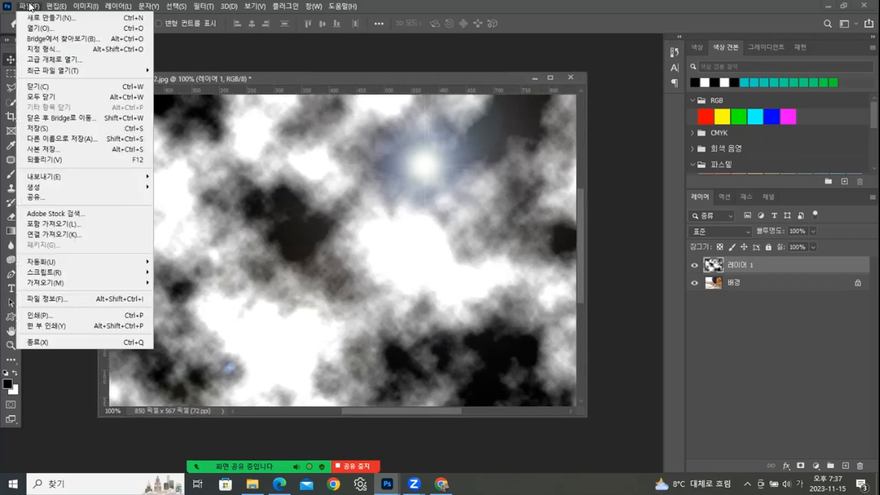
left_click(30, 148)
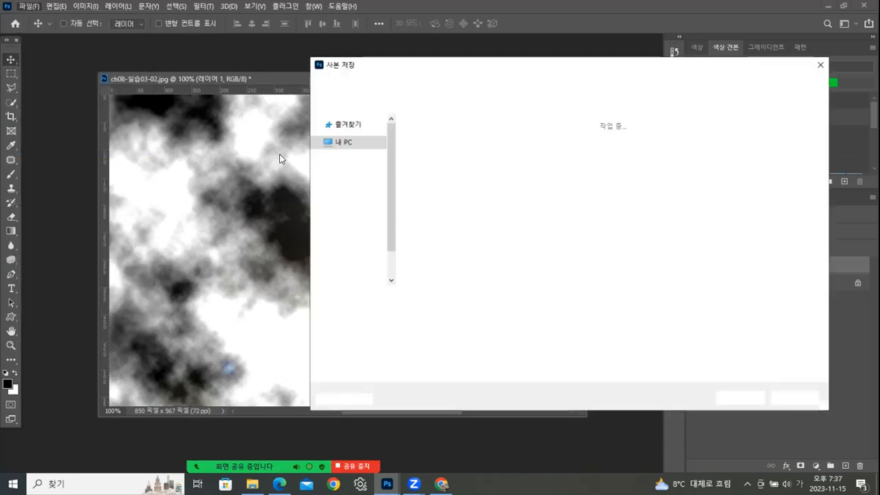
left_click(465, 311)
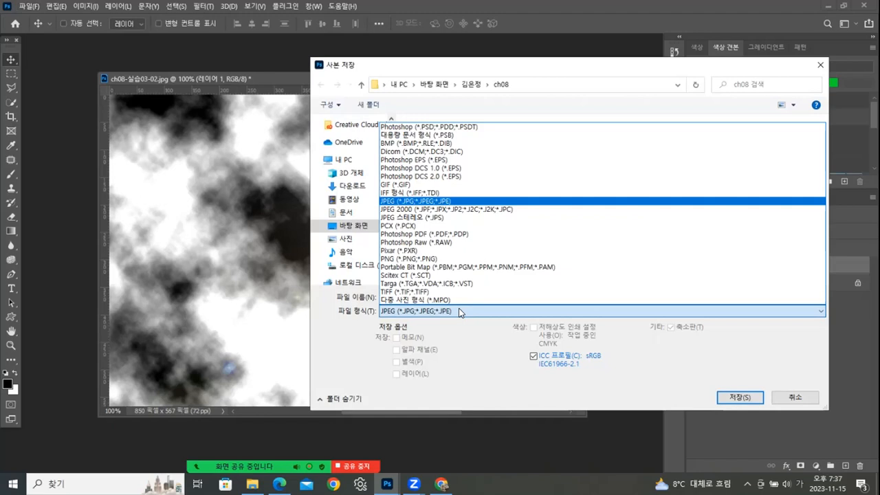
left_click(460, 313)
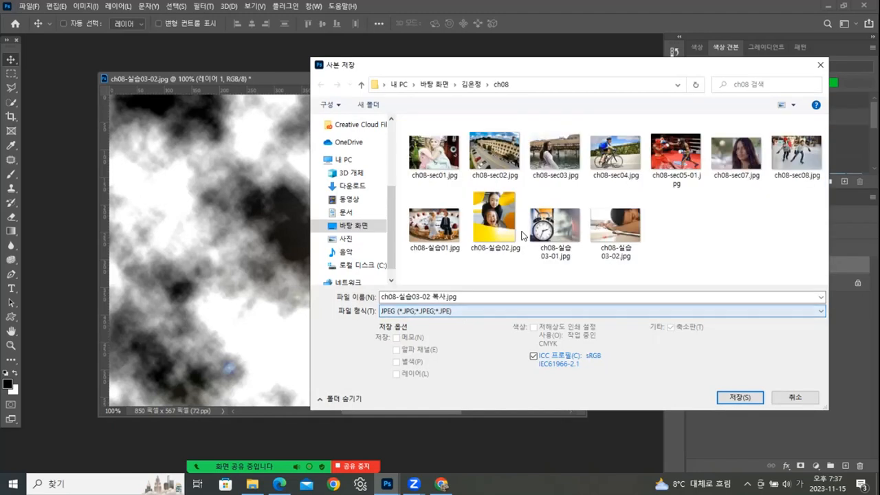
left_click(472, 84)
left_click(434, 264)
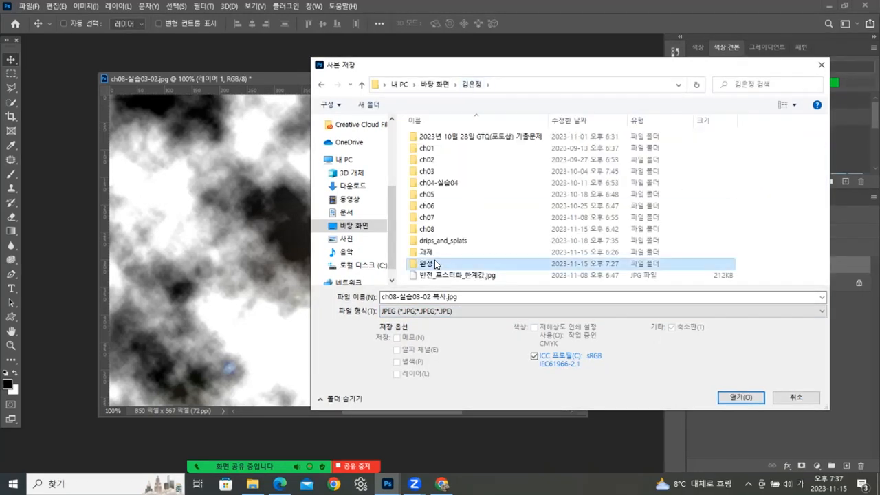
double_click(434, 264)
Name the copy 구름필터.jpg and save it with JPEG quality 12 (최고) and progressive (점진) format
left_click(438, 297)
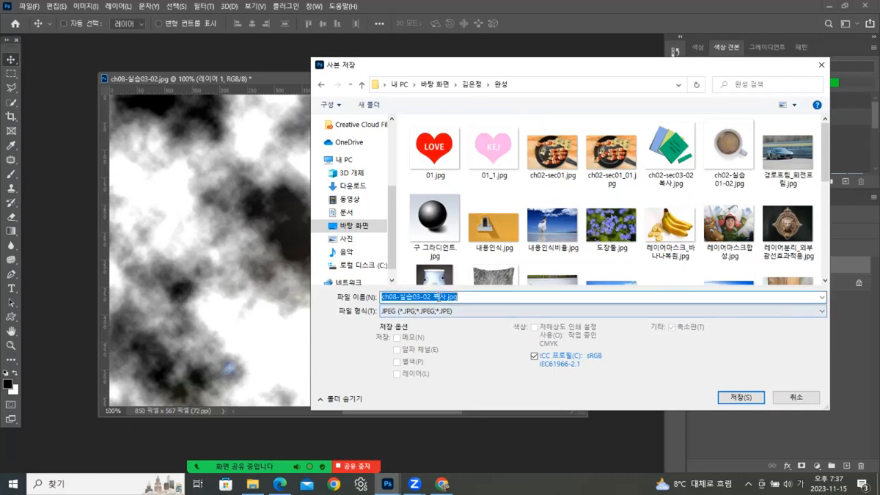
left_click_drag(447, 297, 299, 295)
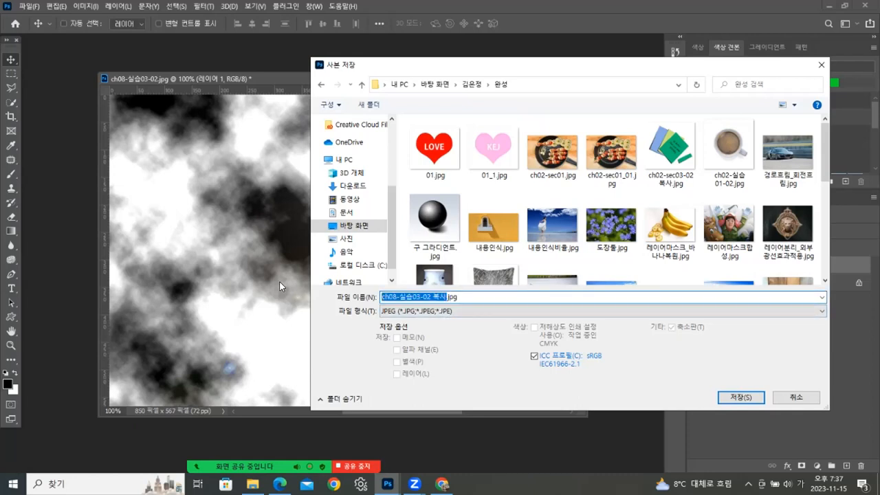
type("구름")
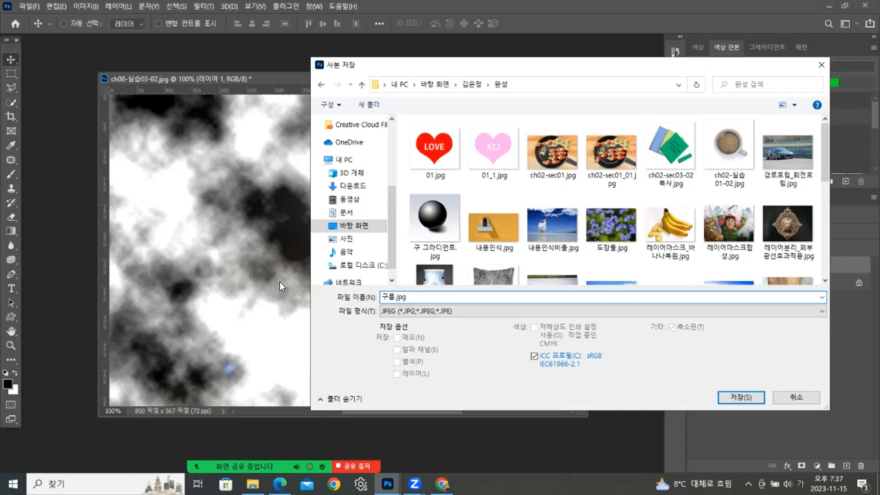
type("ㅍ")
type("필터")
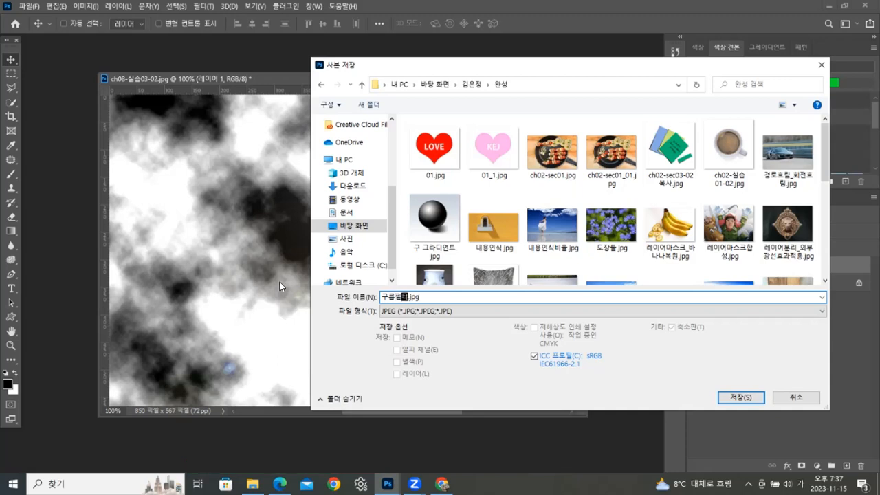
left_click(735, 398)
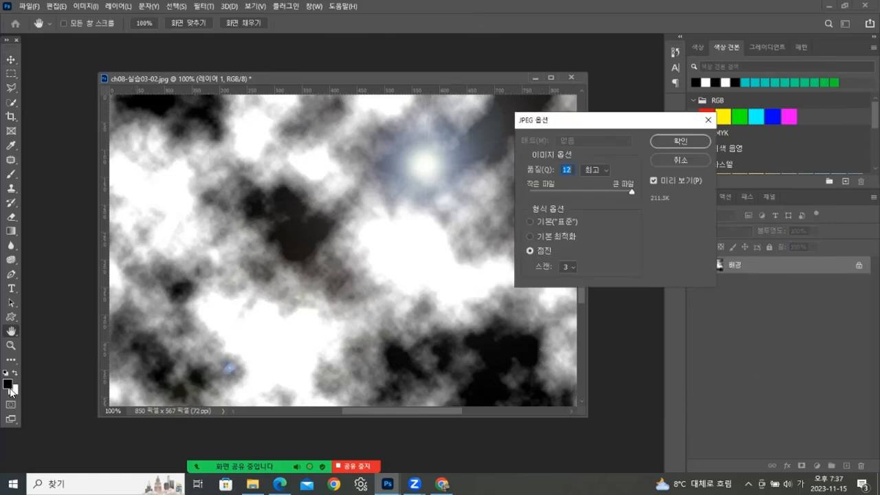
left_click(681, 141)
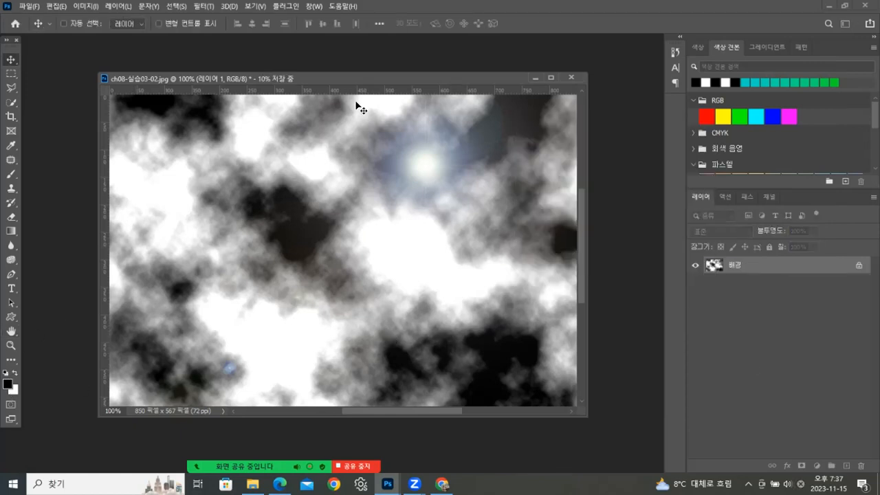
left_click(203, 8)
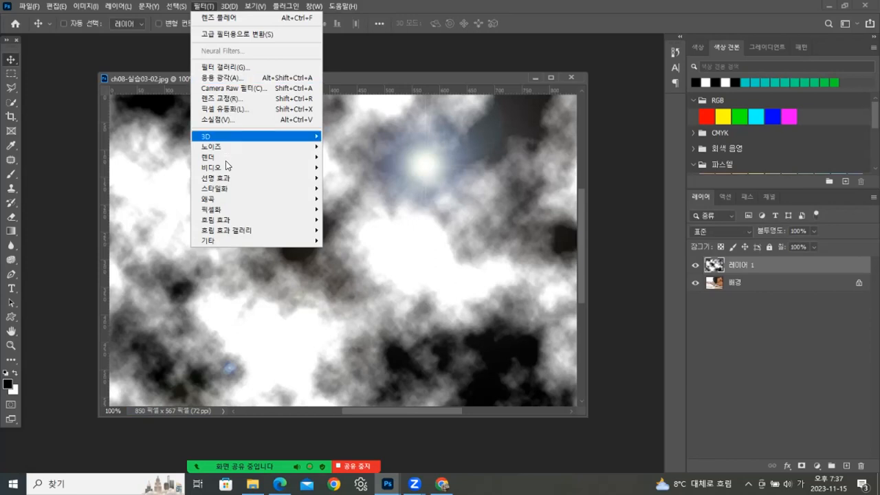
mouse_move(234, 156)
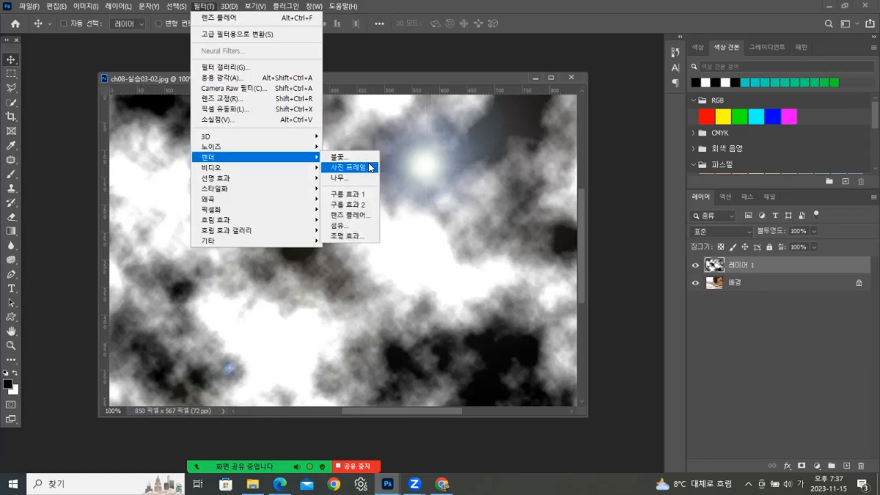
left_click(435, 78)
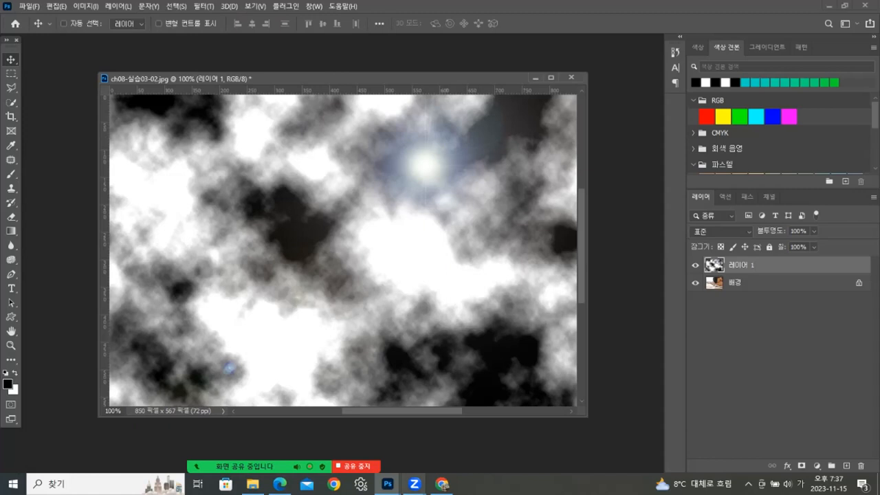
left_click(253, 484)
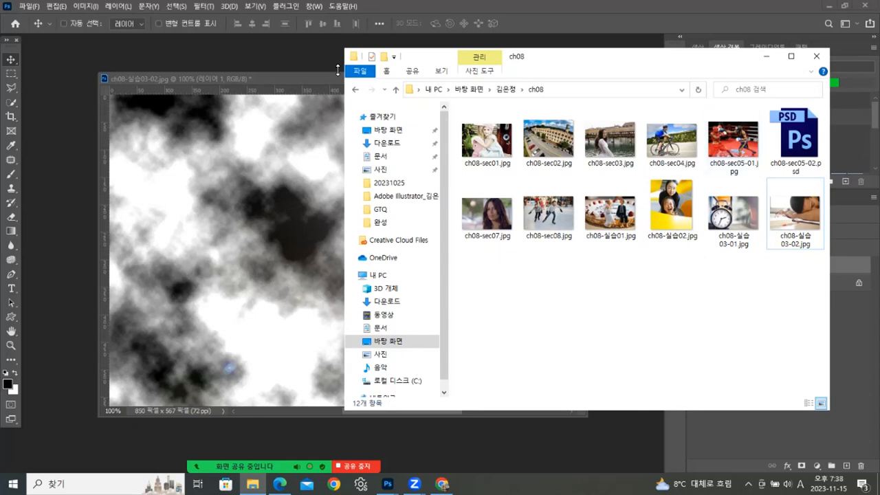
left_click(296, 74)
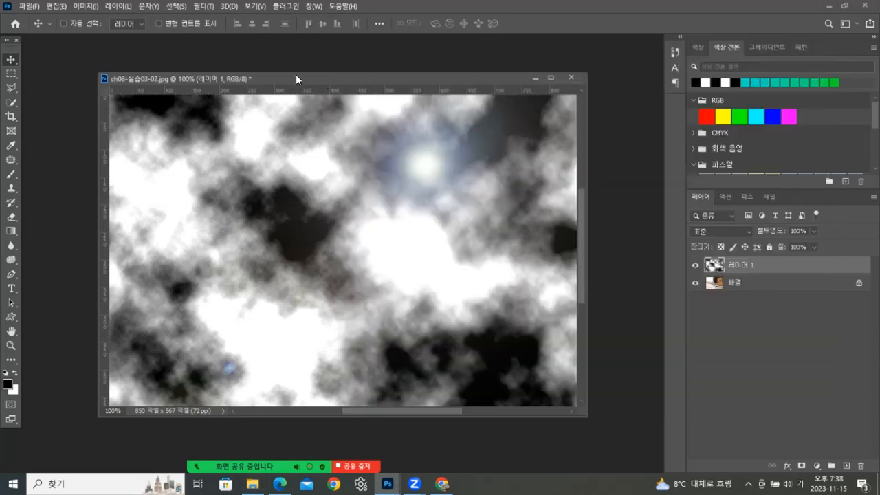
Close the ch08-실습03-02.jpg cloud document without saving its changes
left_click(571, 77)
left_click(473, 186)
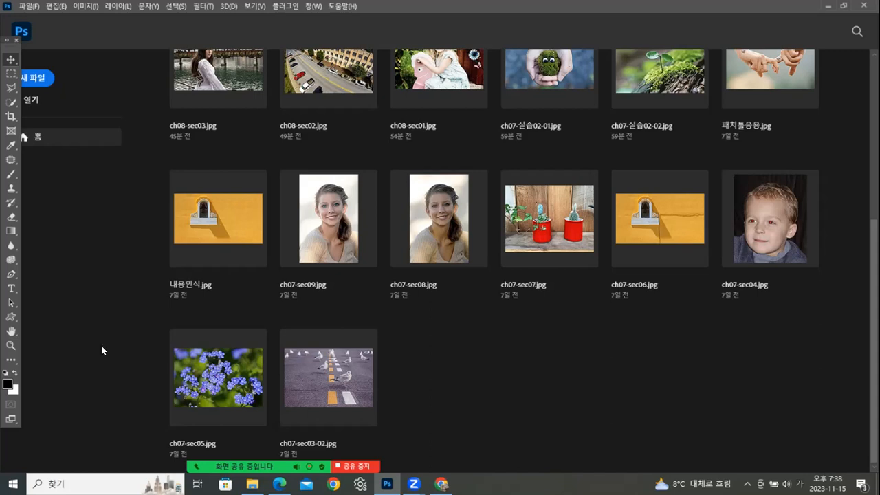
Create a new 650 x 650 pixel document at 72 ppi from the web (웹) presets and float its window
left_click(29, 6)
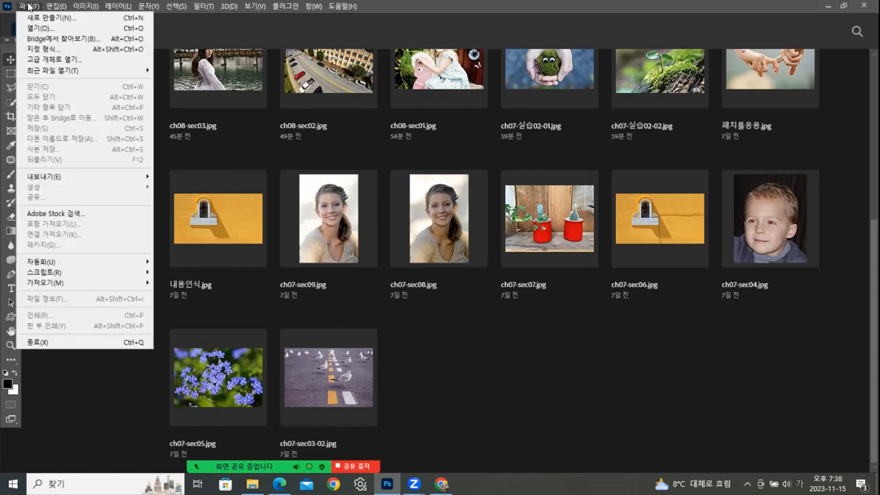
left_click(35, 17)
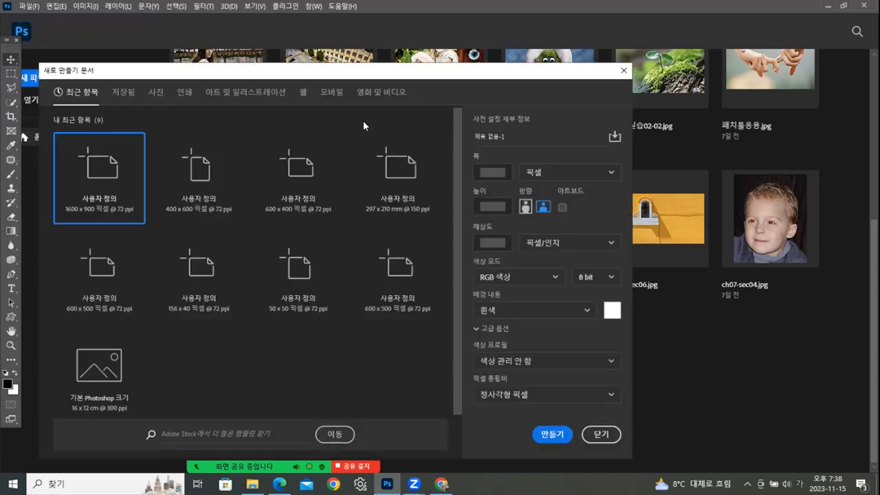
left_click(302, 94)
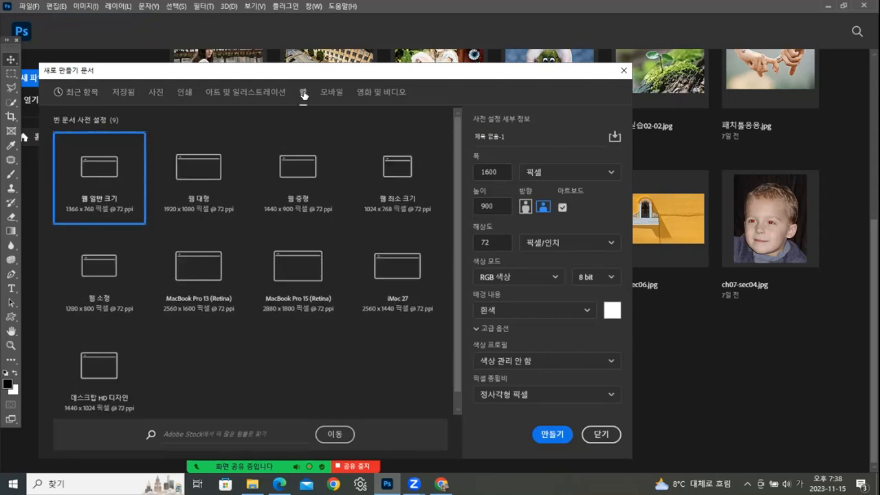
double_click(491, 241)
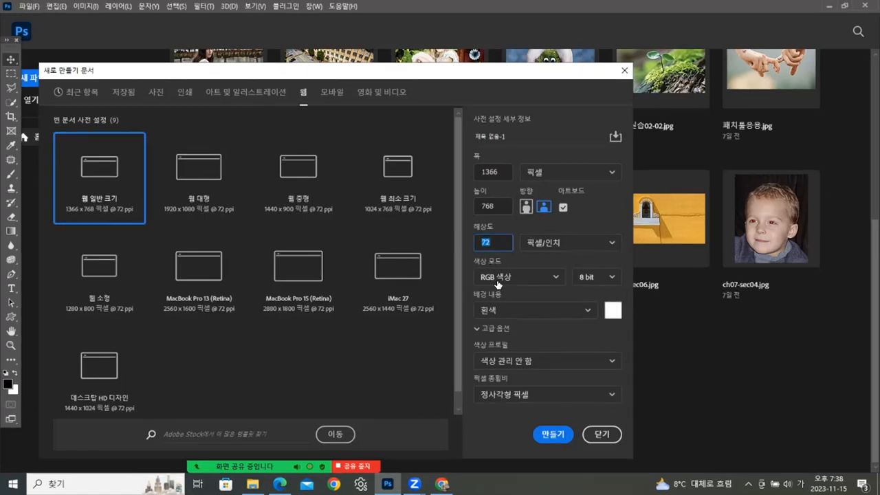
double_click(491, 172)
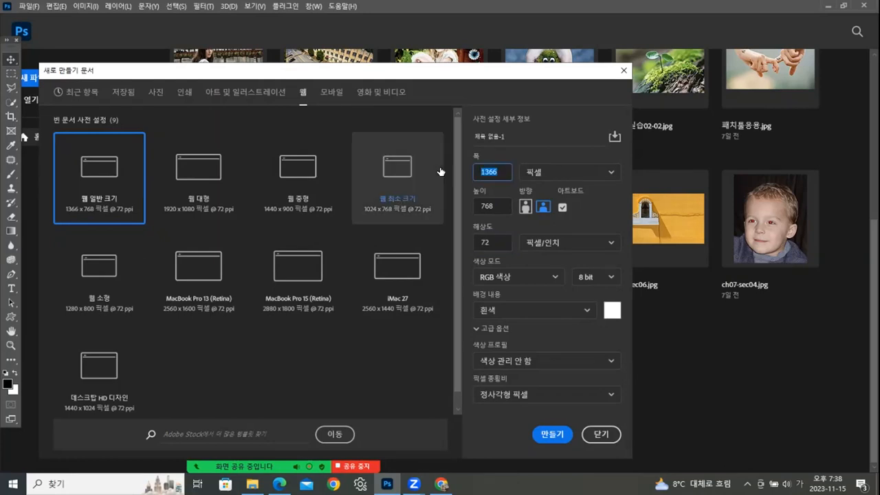
type("650")
key("Tab")
type("65")
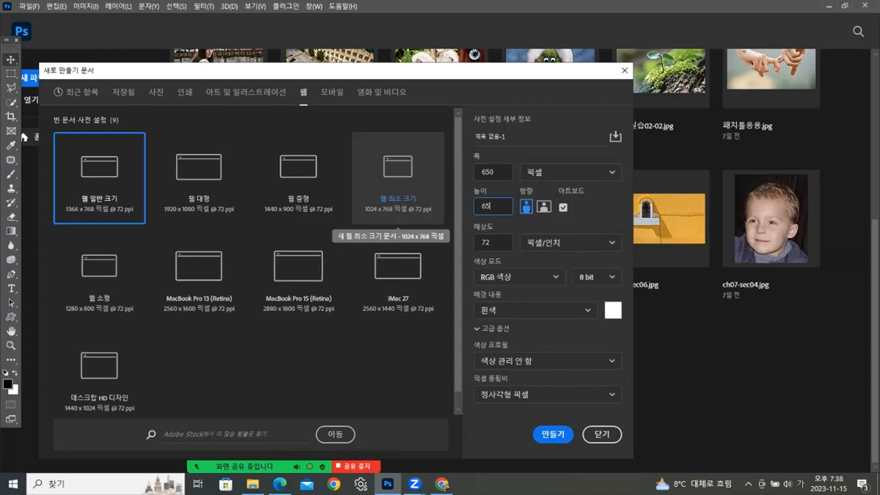
type("0")
left_click(561, 435)
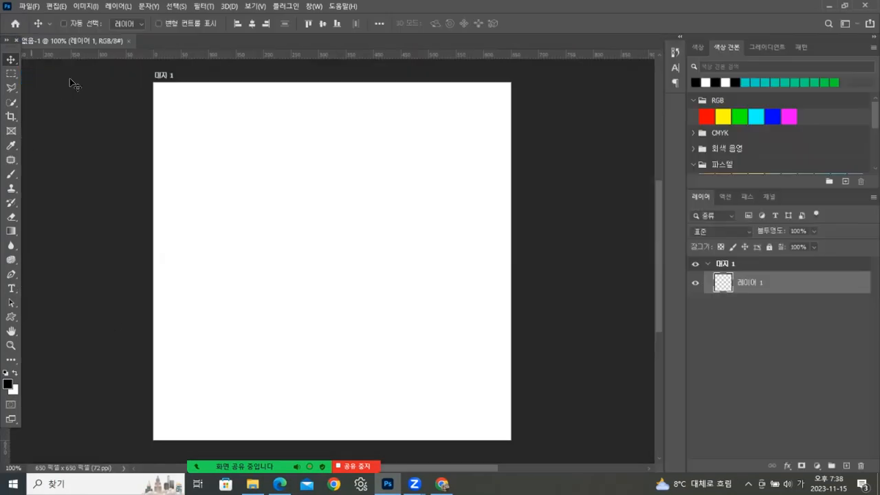
left_click_drag(97, 40, 237, 53)
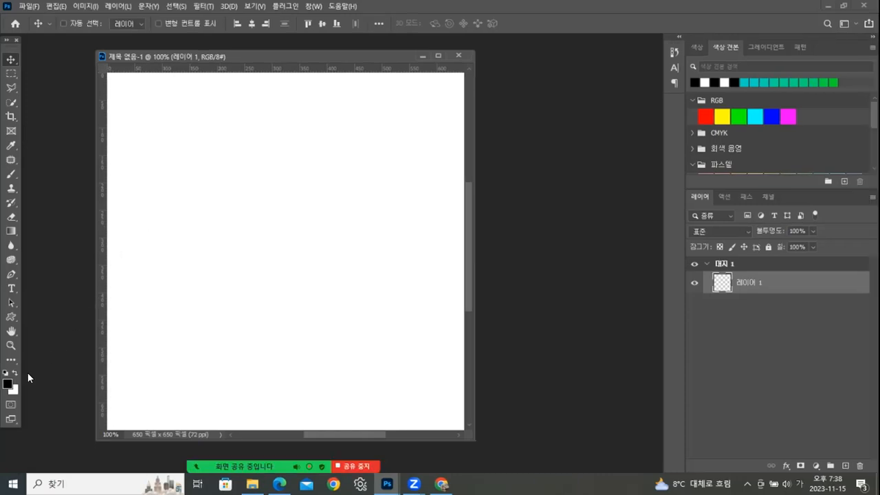
Set the foreground color to a muted olive yellow
left_click(8, 383)
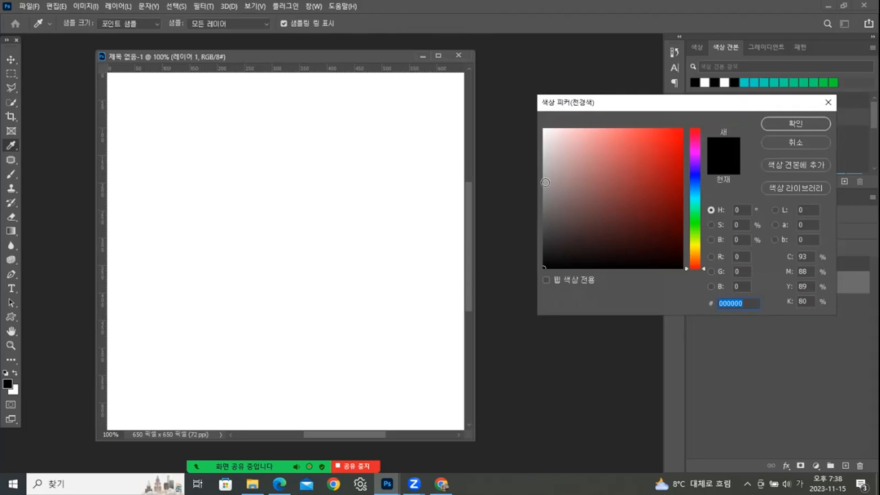
left_click(697, 248)
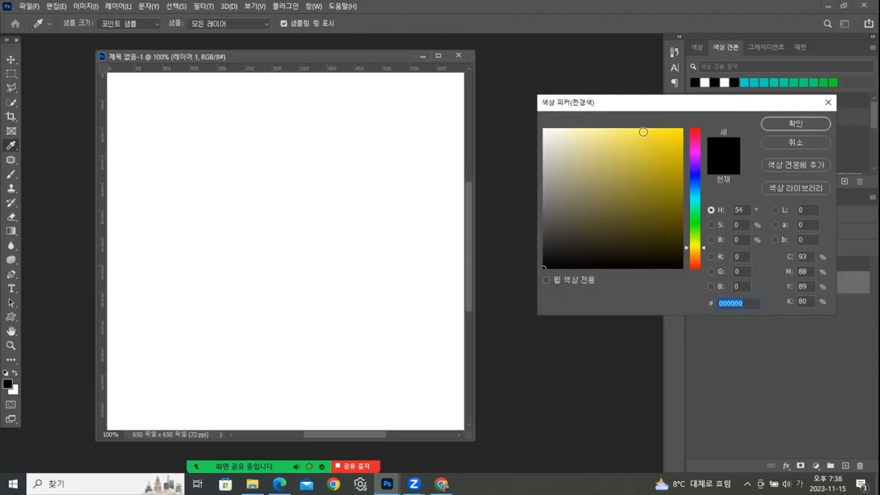
left_click(634, 130)
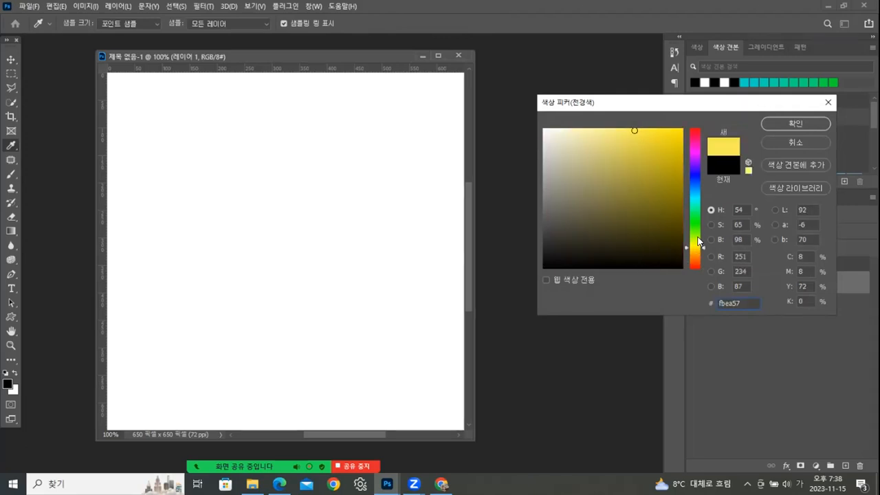
left_click(622, 150)
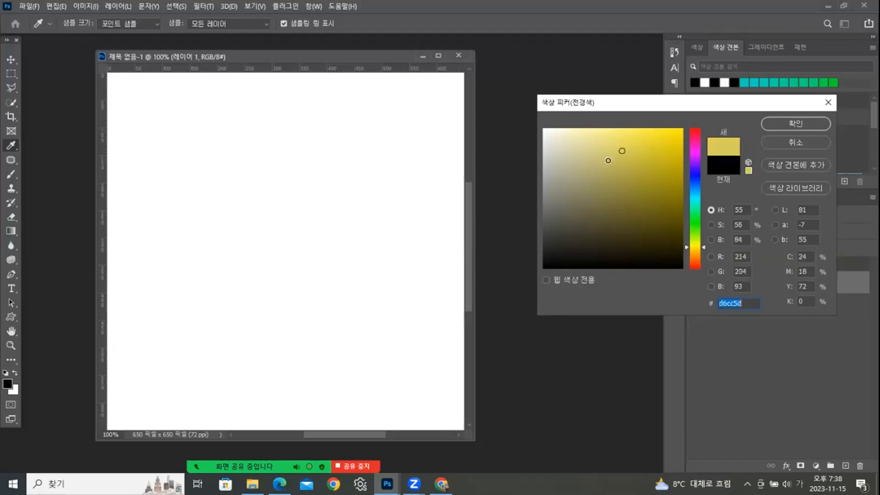
left_click(787, 126)
key("v")
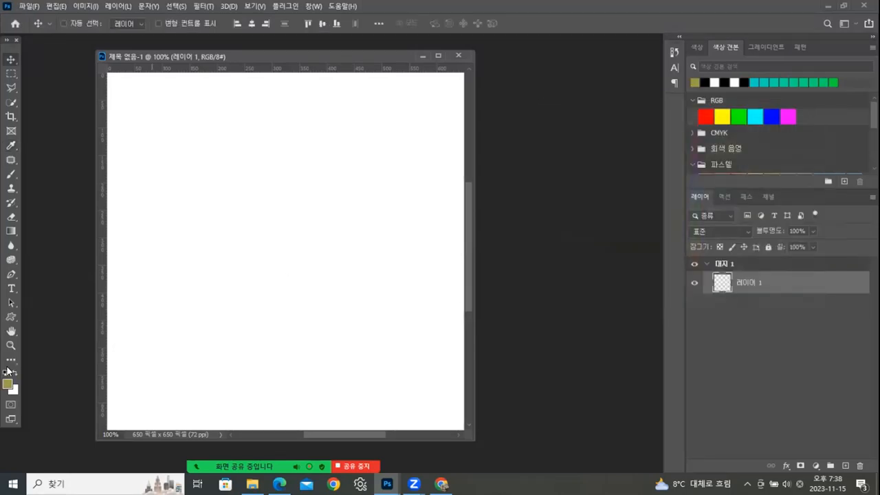
Set the background color to pale yellow, eceecb
left_click(13, 389)
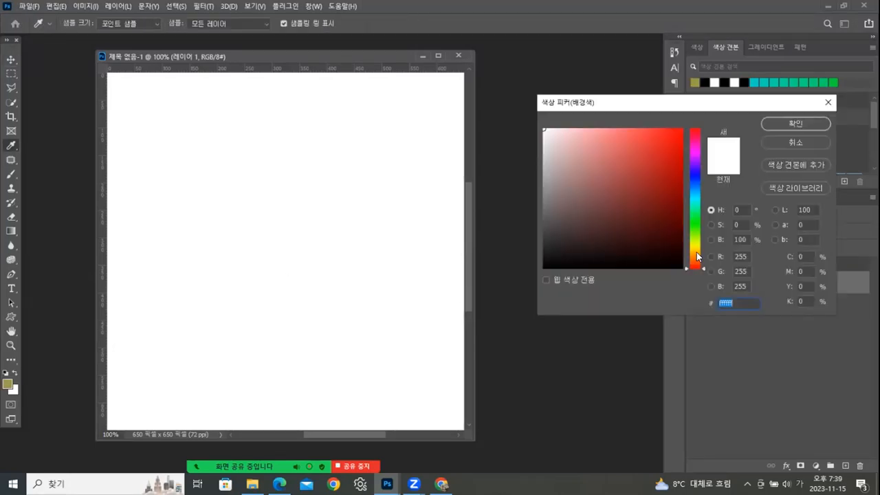
left_click_drag(697, 252, 695, 242)
left_click(576, 134)
left_click_drag(575, 133, 564, 137)
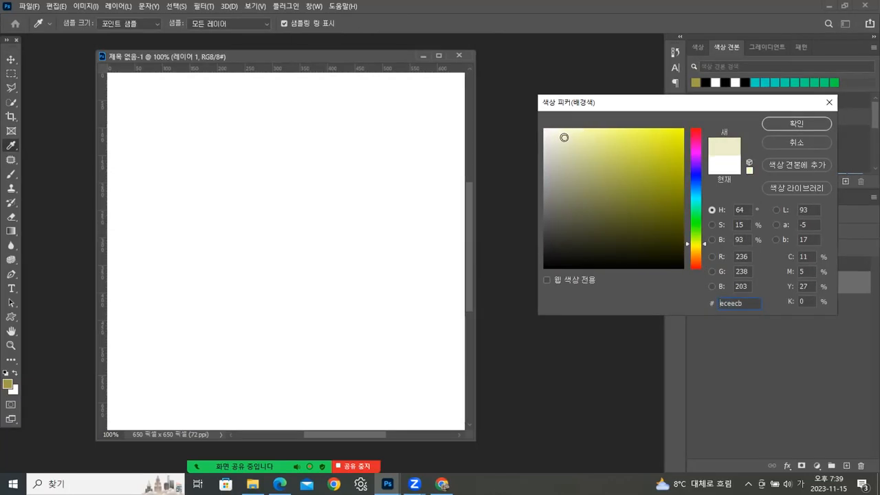
left_click(782, 121)
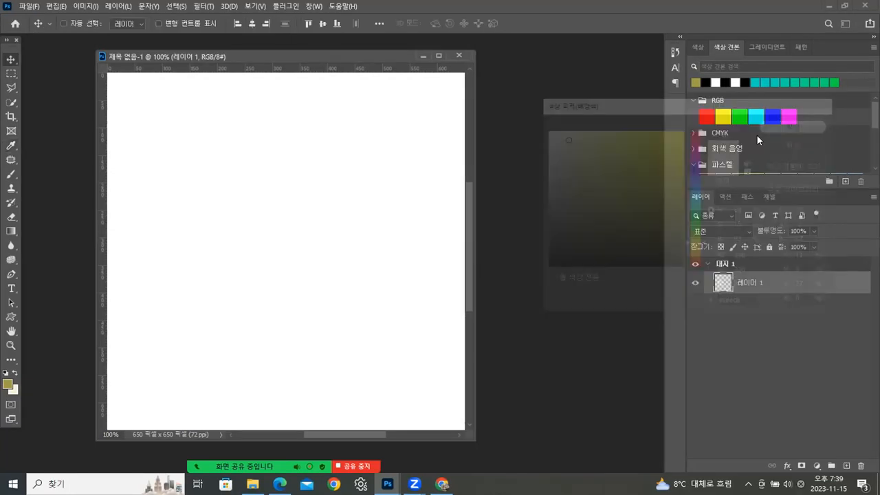
Set the foreground color to a warm golden yellow and return to the Move tool
left_click(7, 385)
type("c9c24a")
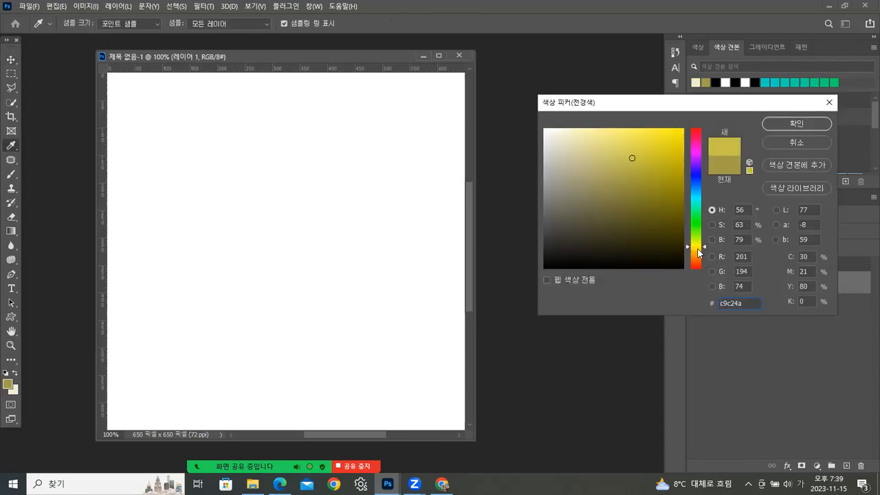
left_click(699, 250)
left_click(620, 136)
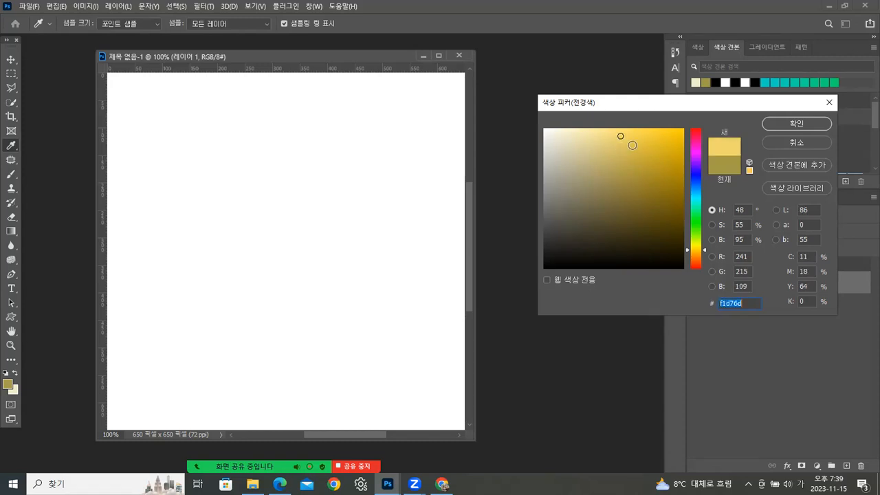
left_click(773, 123)
key("v")
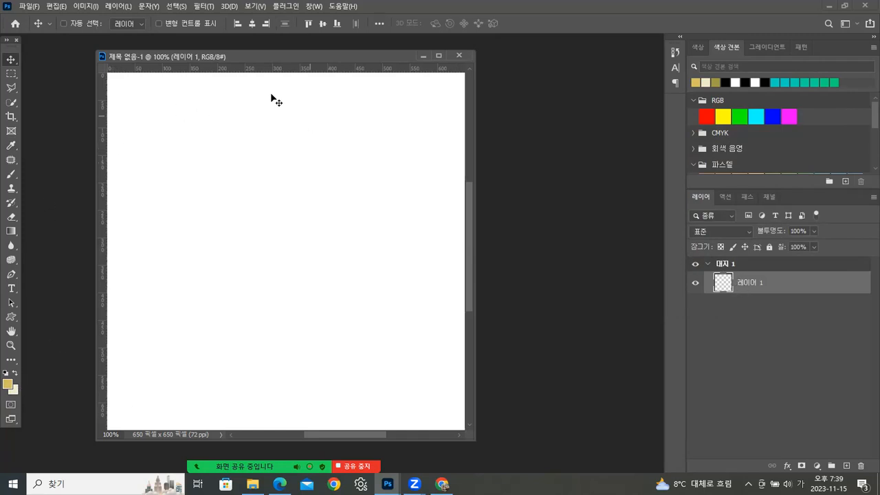
Try to open the Filter Gallery (필터 갤러리) on the empty layer 레이어 1
left_click(203, 7)
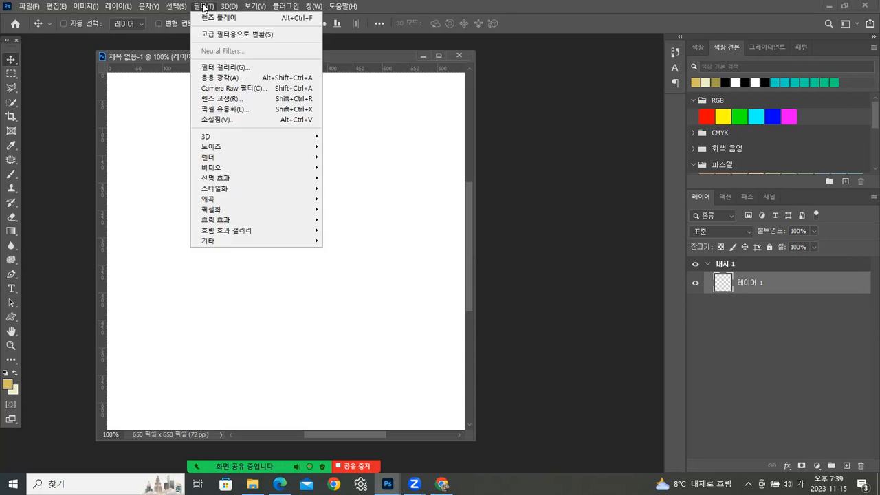
left_click(213, 67)
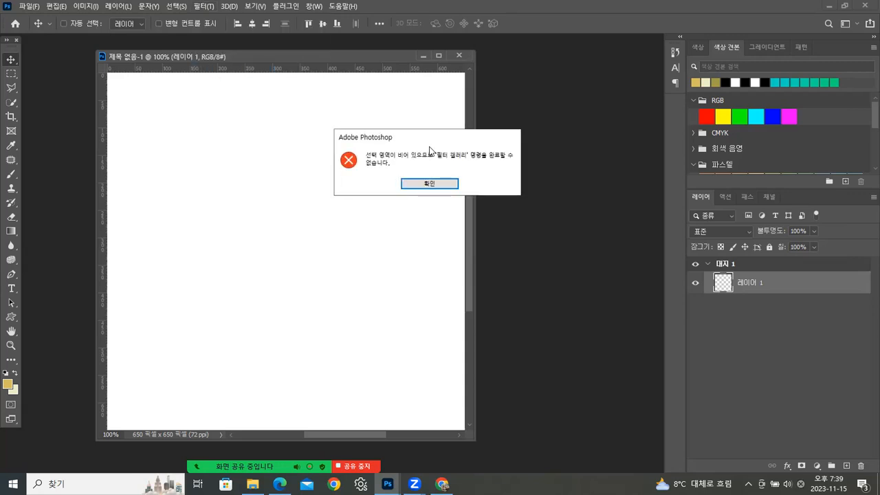
left_click(450, 183)
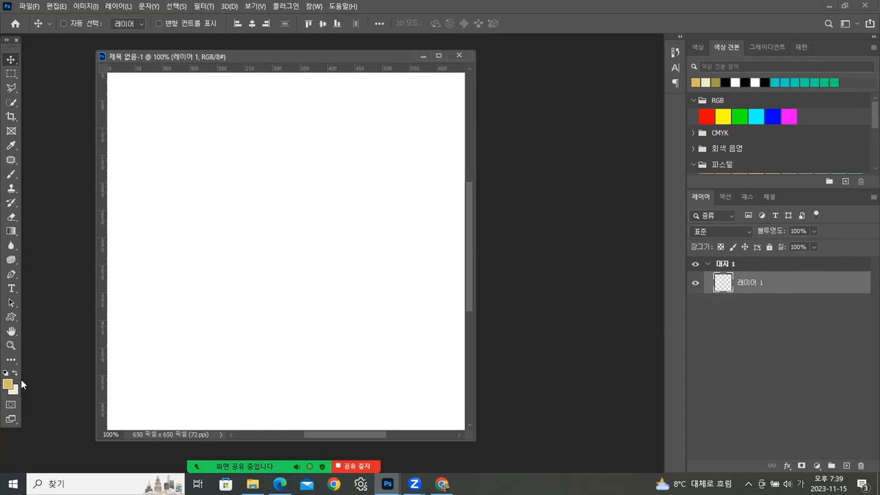
Fill 레이어 1 with the golden yellow foreground color and open the Filter Gallery (필터 갤러리)
key("alt+BackSpace")
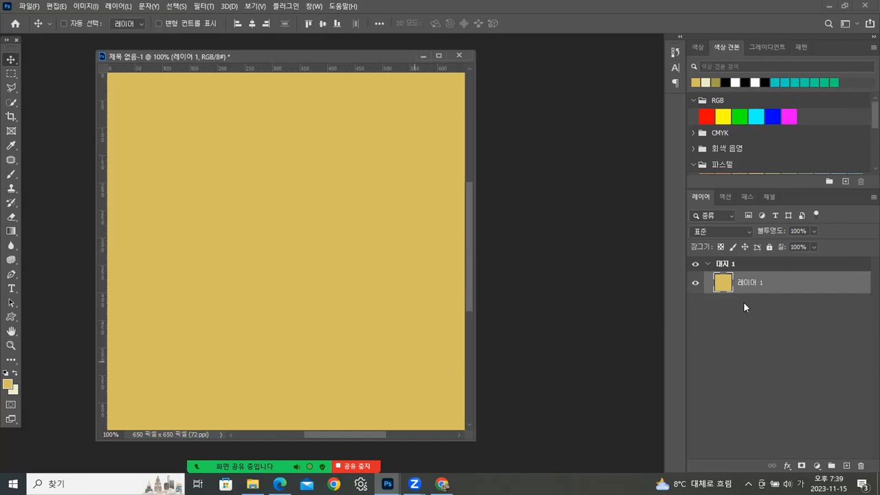
left_click(208, 7)
key("Escape")
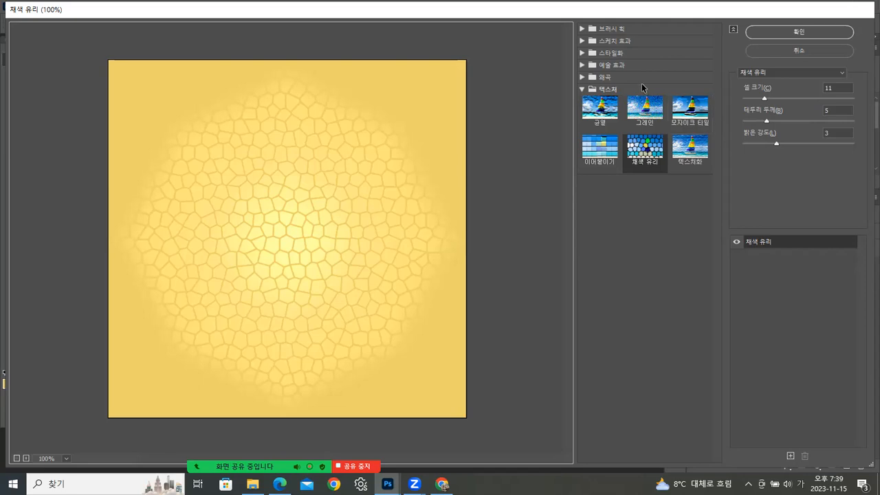
Choose the Halftone Pattern (하프톤 패턴) effect from the Sketch (스케치 효과) category, with the Texture (텍스처) category collapsed
left_click(607, 64)
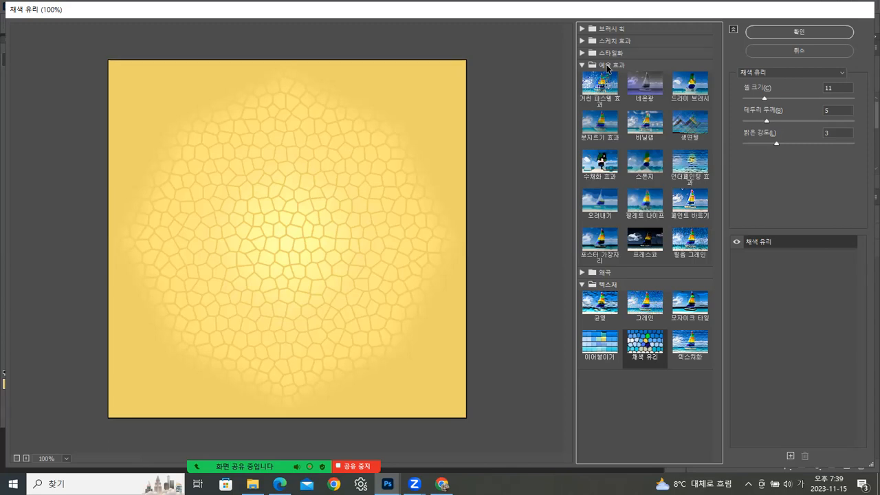
left_click(584, 66)
left_click(584, 54)
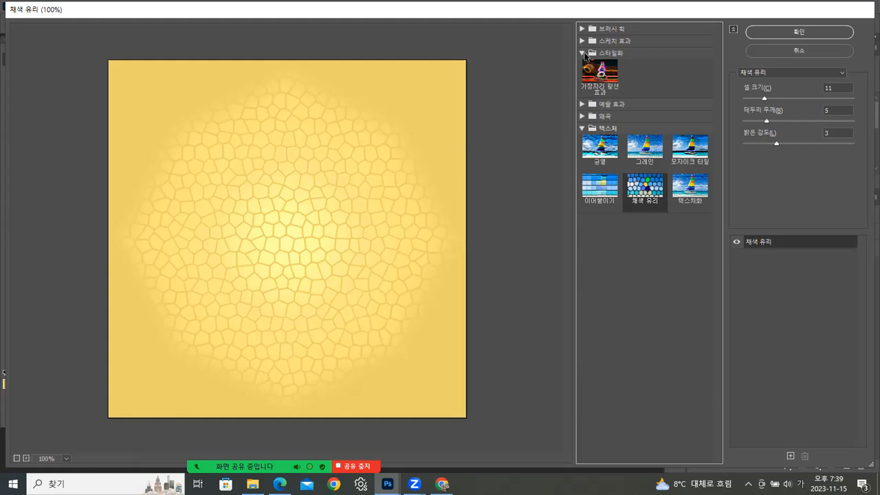
left_click(584, 54)
left_click(583, 41)
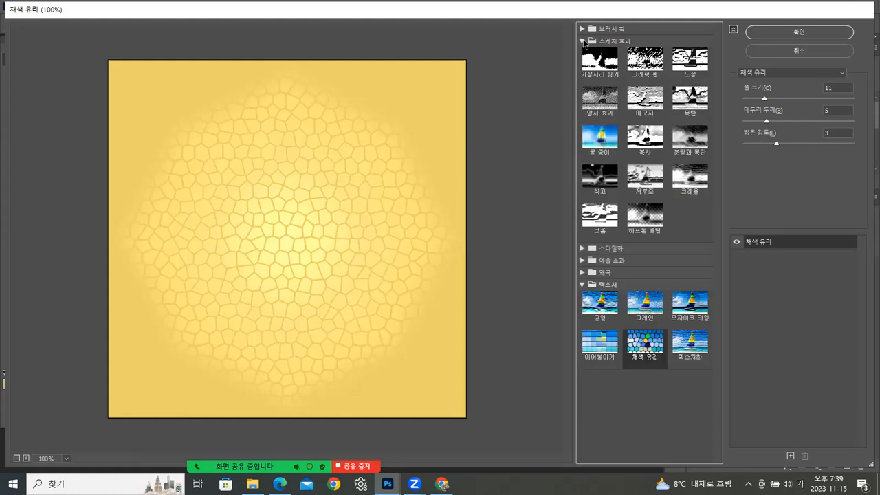
left_click(581, 284)
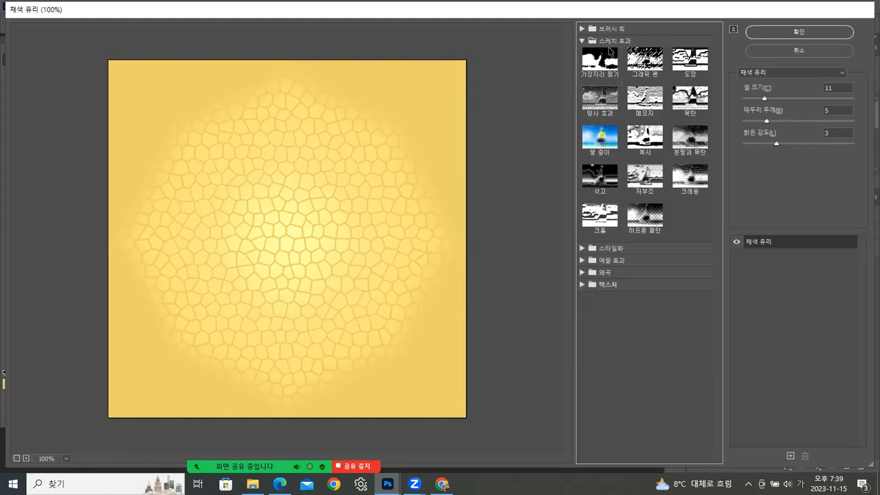
left_click(647, 214)
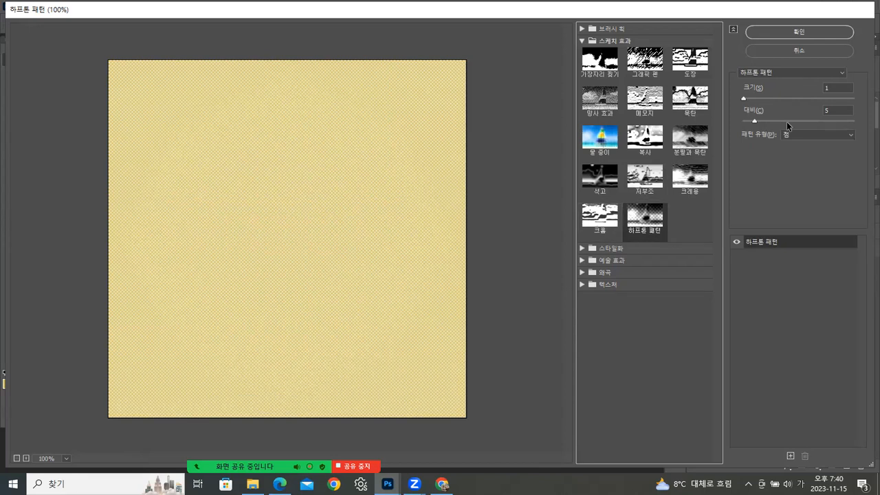
left_click(786, 72)
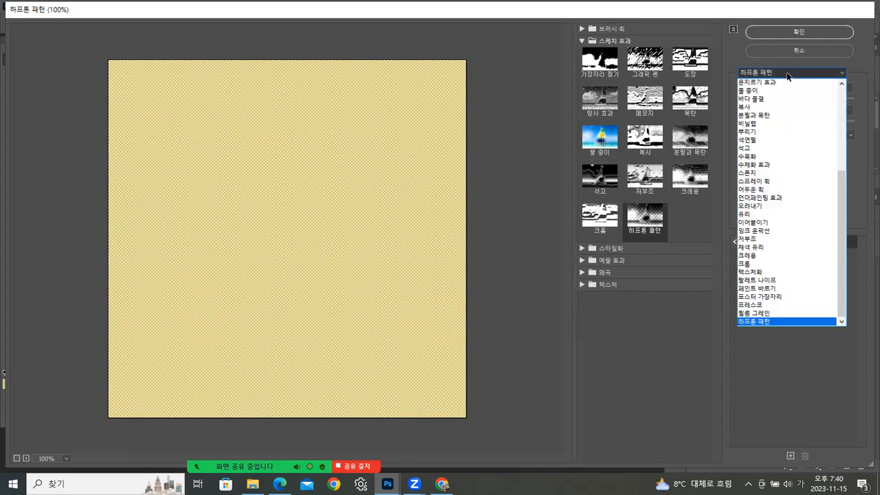
left_click_drag(840, 176, 844, 88)
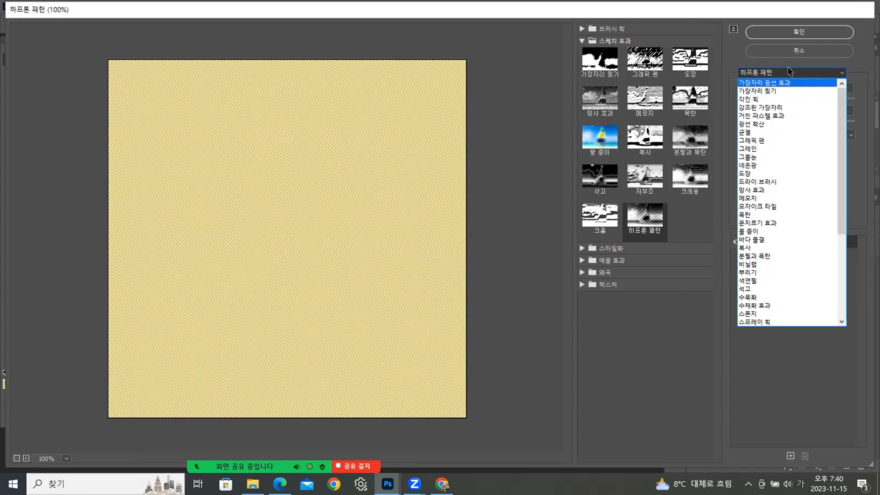
left_click_drag(840, 129, 846, 238)
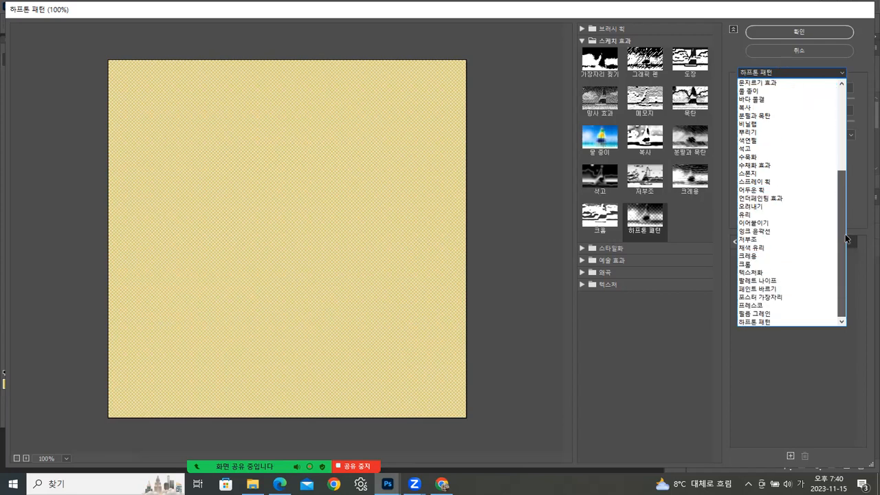
left_click(751, 61)
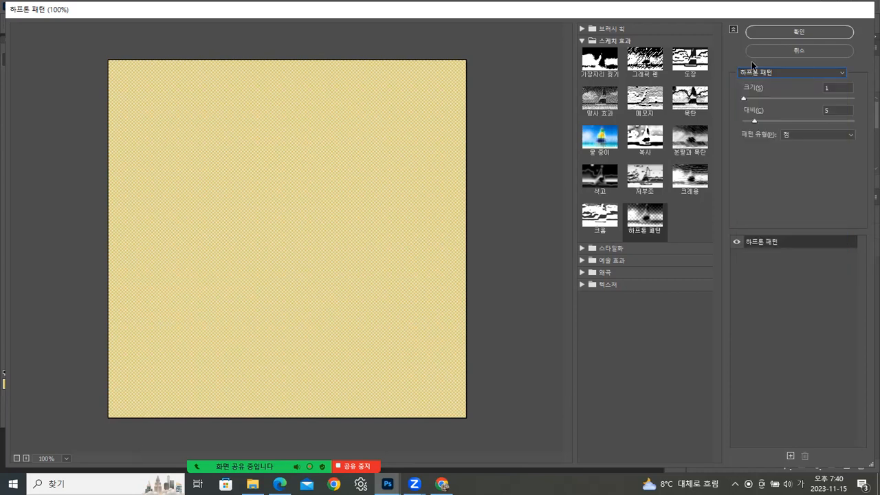
Apply the Halftone Pattern with the Line (선) pattern type, size 10 and contrast 50
left_click(802, 134)
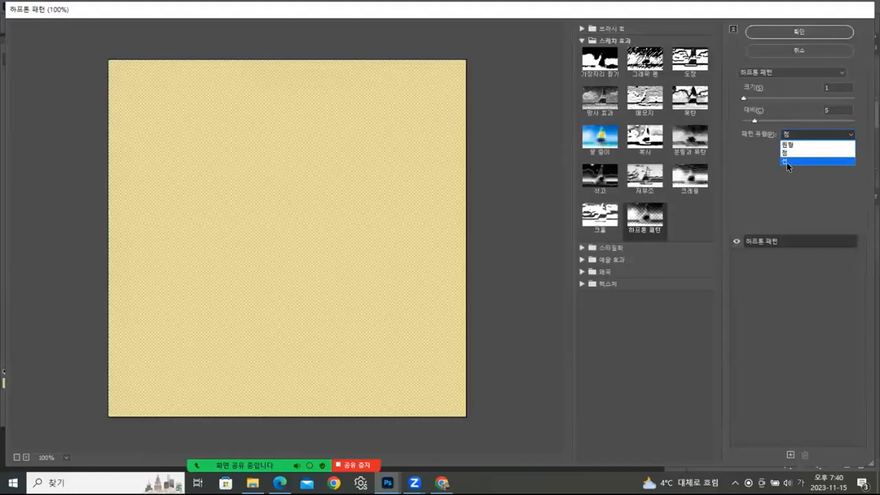
left_click(786, 162)
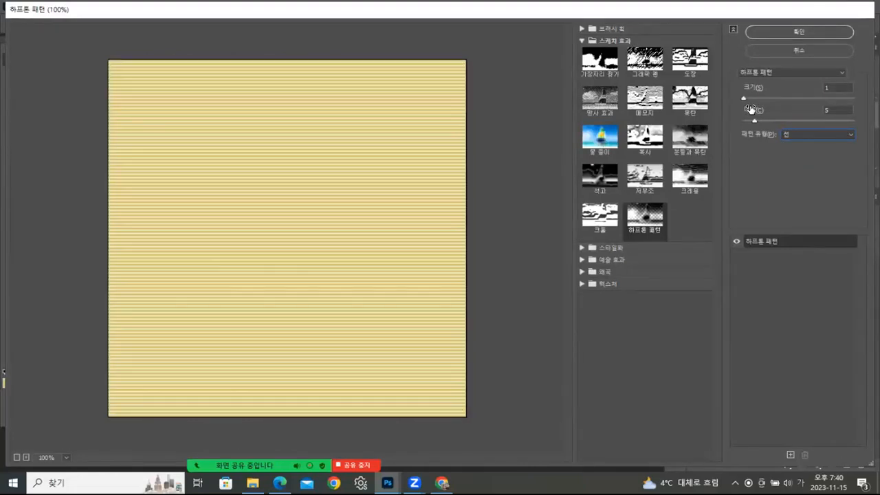
left_click_drag(744, 98, 832, 108)
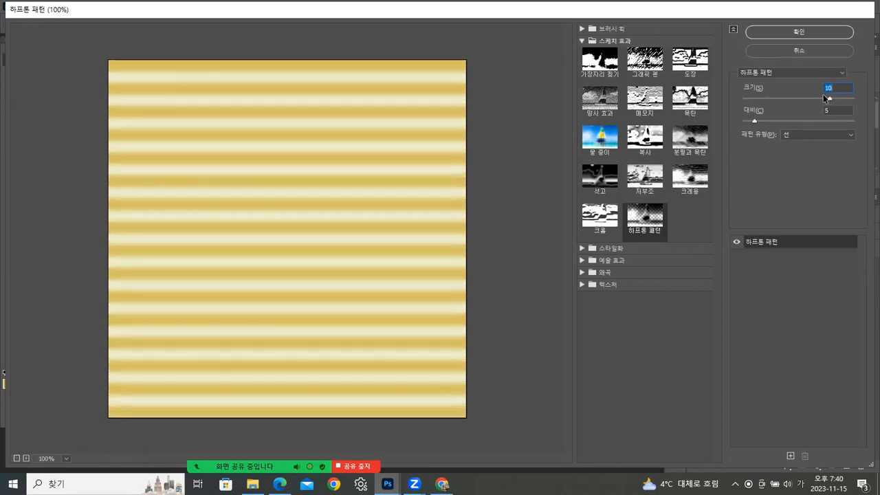
left_click_drag(756, 120, 863, 124)
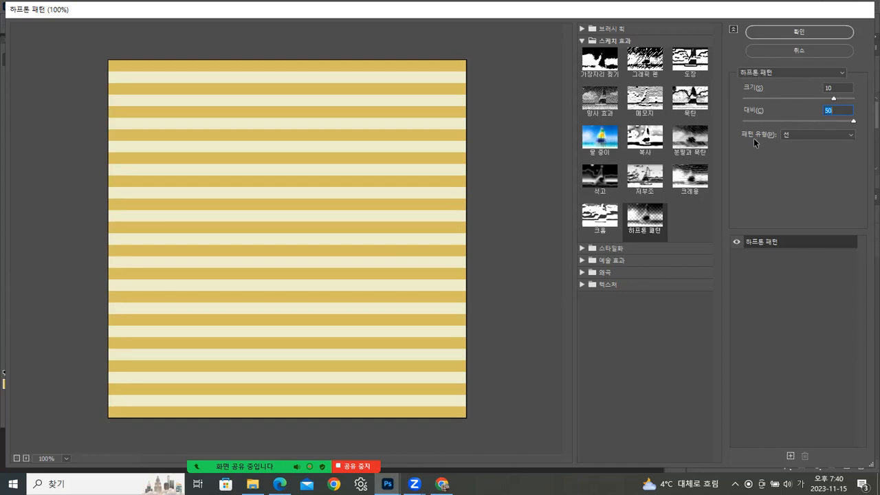
left_click(803, 138)
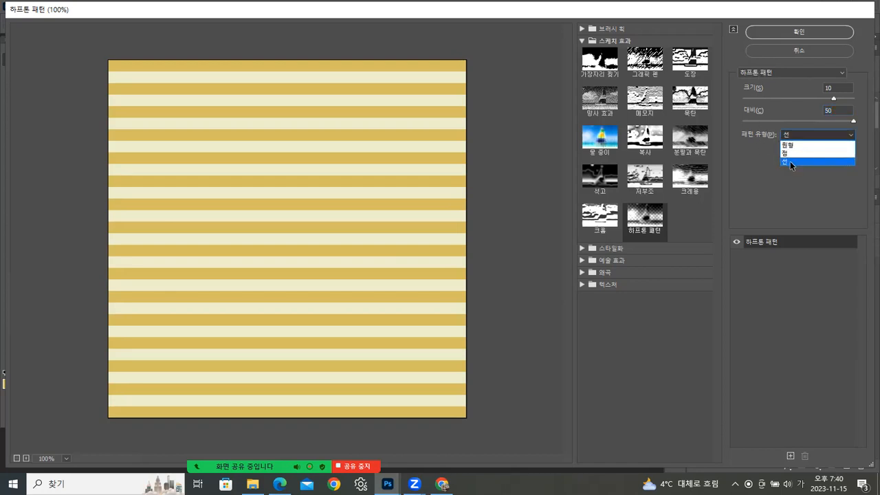
left_click(791, 161)
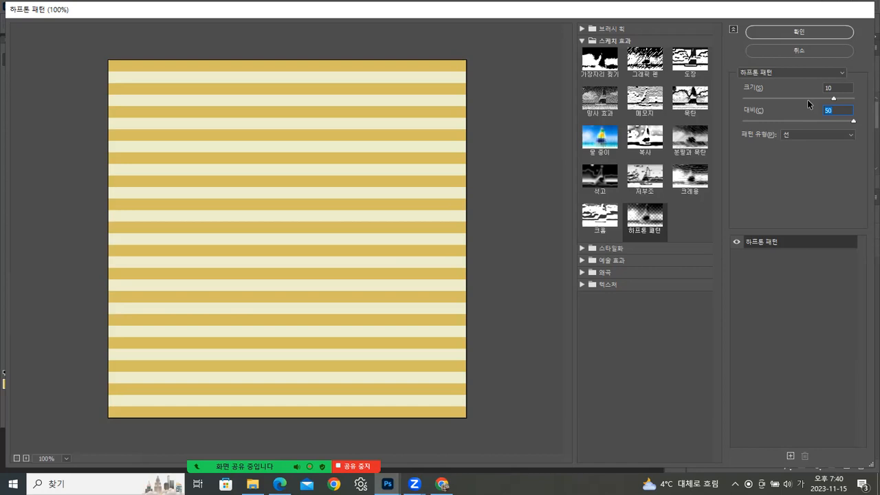
left_click(799, 33)
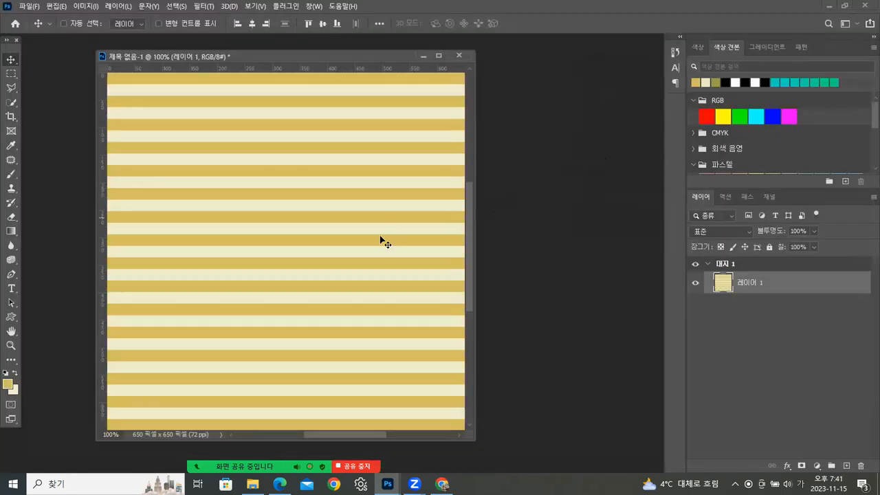
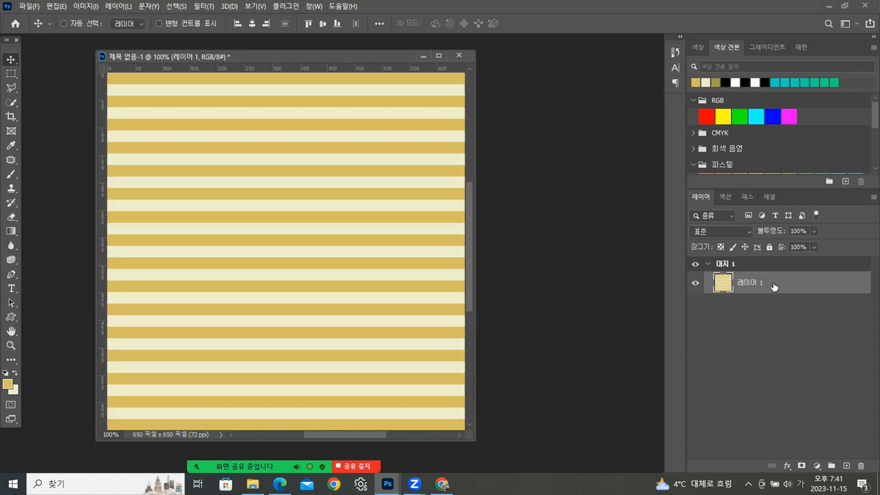
Duplicate the striped layer and rotate the copy 90° clockwise so its stripes run vertically
key("ctrl+j")
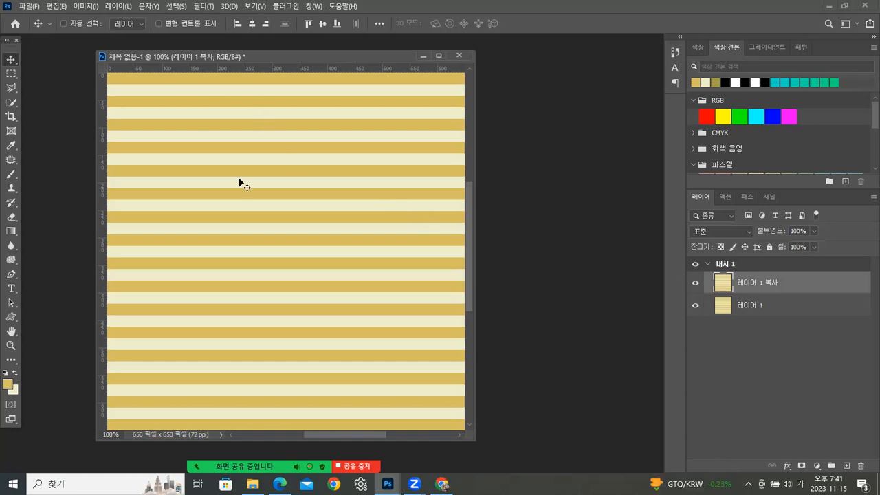
key("ctrl")
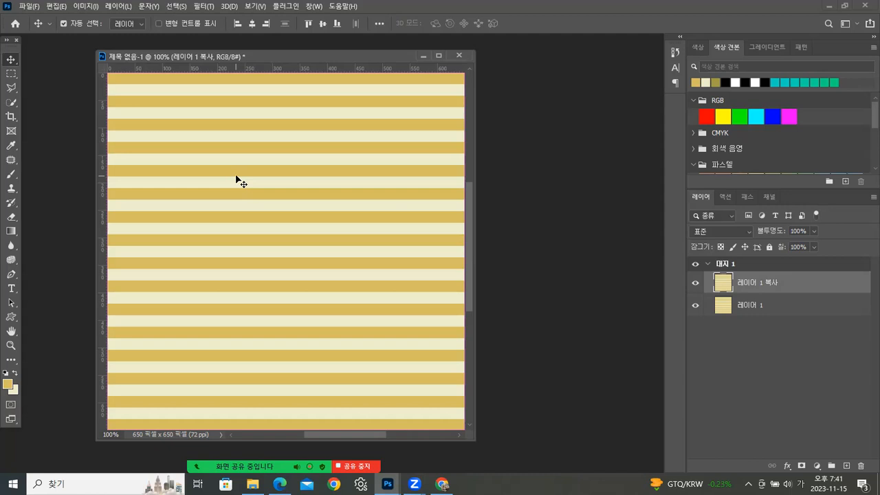
key("ctrl+t")
right_click(262, 178)
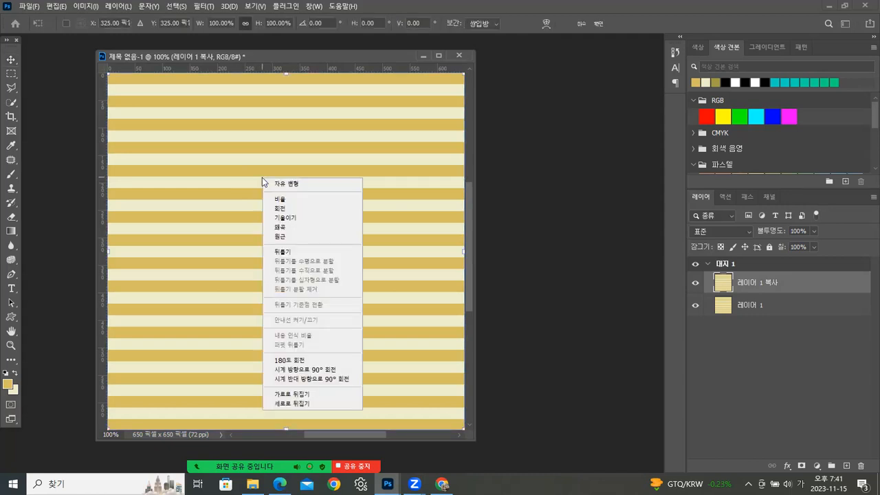
left_click(285, 369)
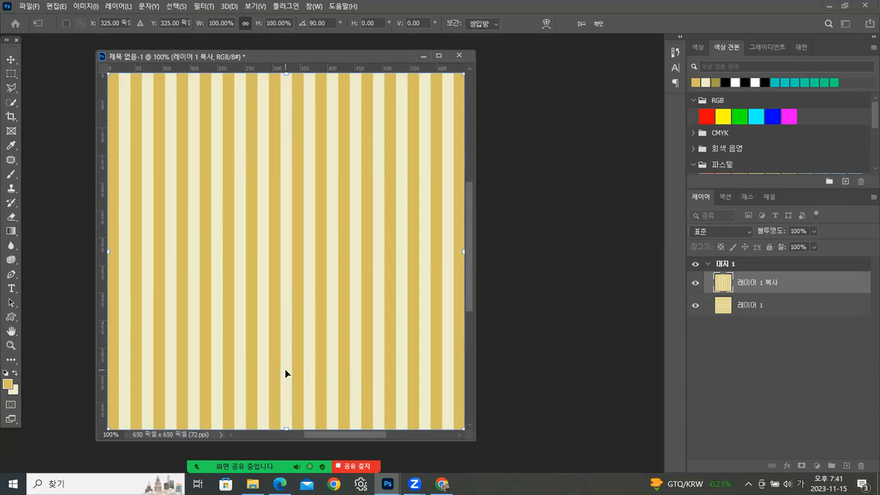
key("Return")
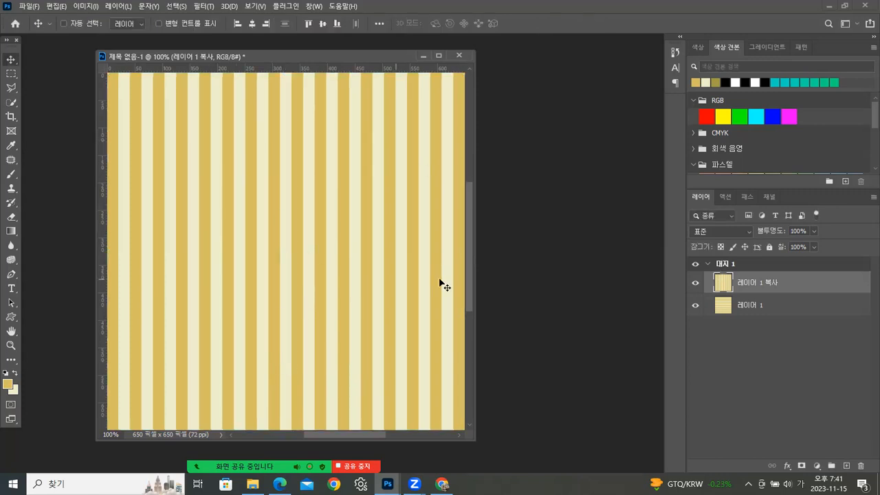
Set the rotated copy's blend mode to Multiply (곱하기) and shift the document window slightly
left_click(723, 229)
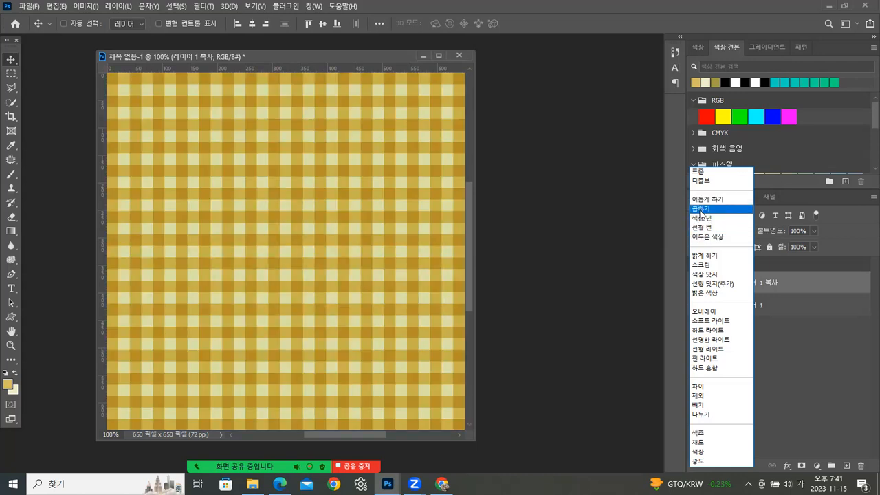
left_click(701, 209)
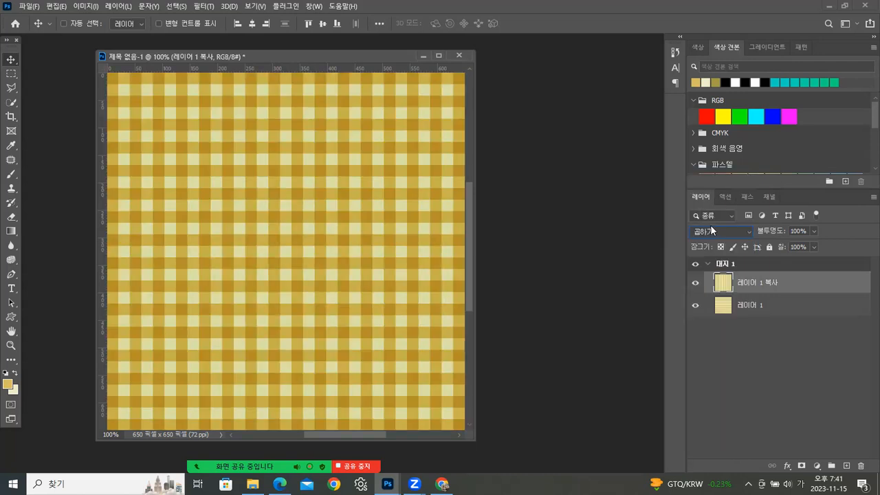
left_click(713, 233)
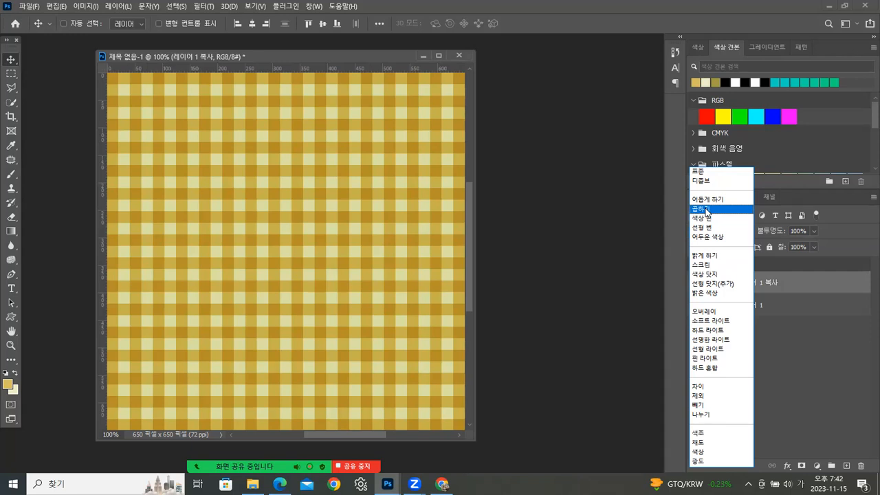
left_click(707, 209)
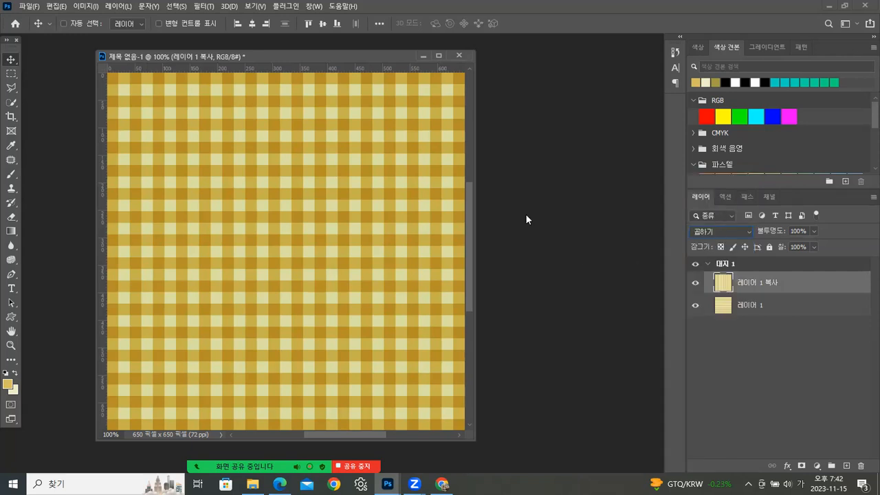
left_click_drag(276, 55, 261, 53)
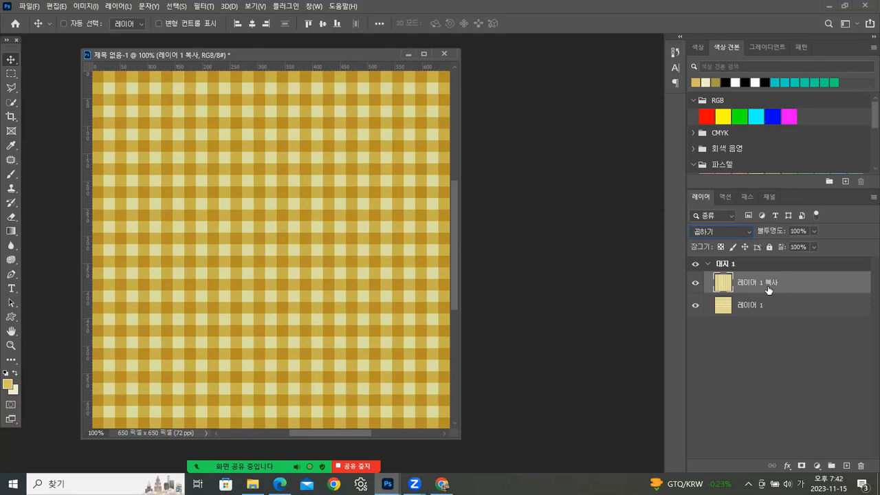
Duplicate the vertically striped layer and set the new copy's blend mode to Normal (표준)
key("ctrl+j")
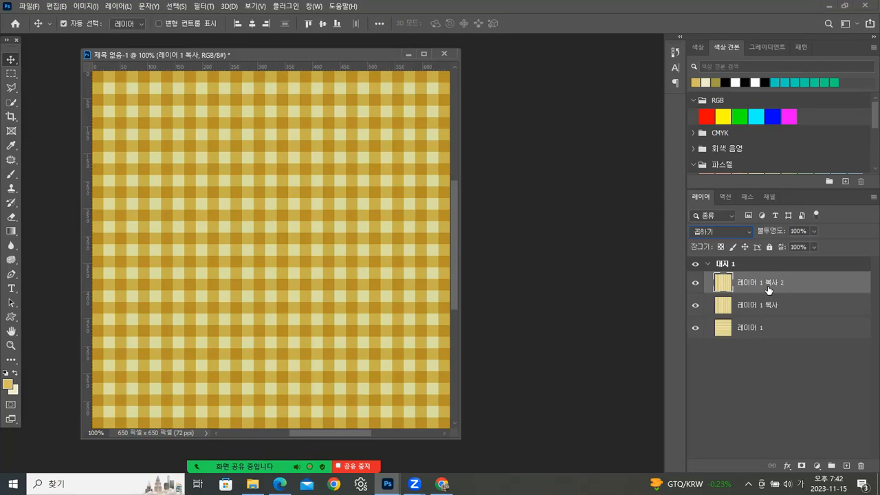
left_click(718, 231)
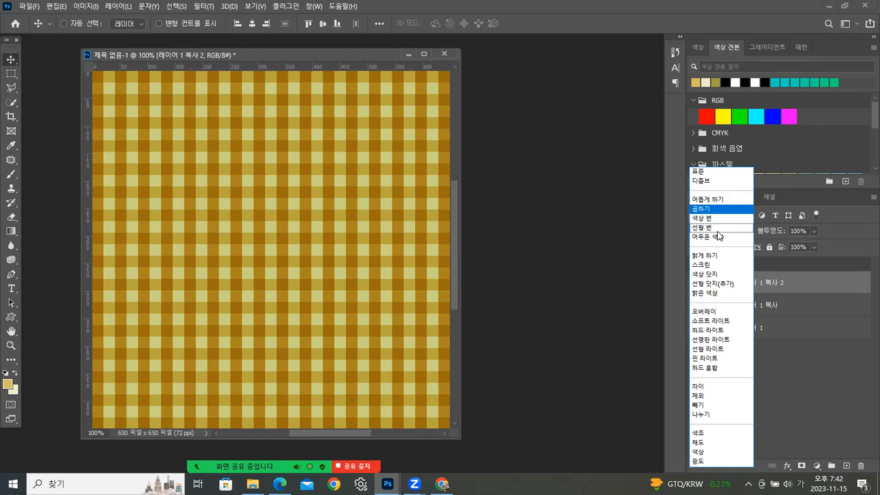
left_click(706, 176)
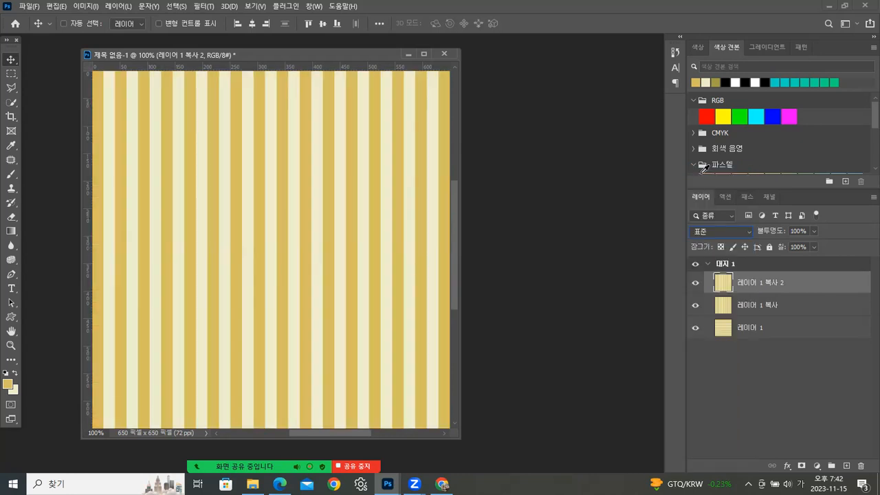
left_click(696, 285)
left_click(697, 284)
Apply the Polar Coordinates (극좌표) distortion to the vertical-stripe copy with rectangular to polar (직교좌표를 극좌표로)
left_click(205, 7)
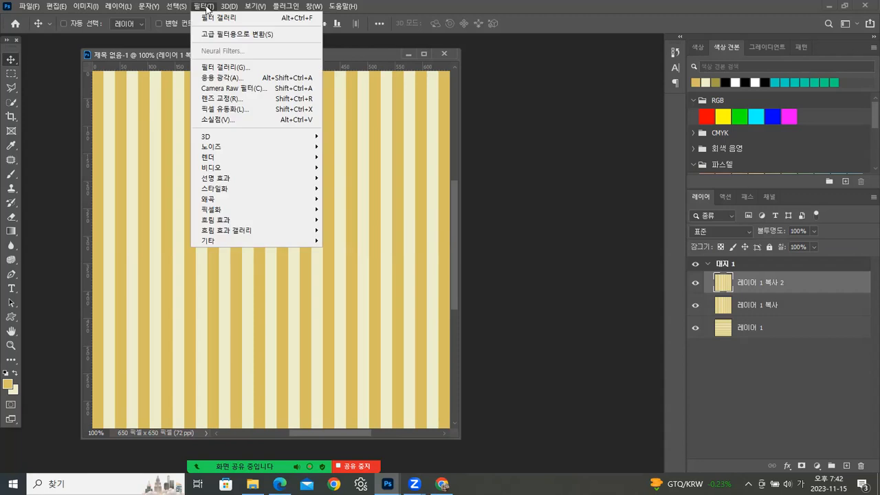
mouse_move(227, 199)
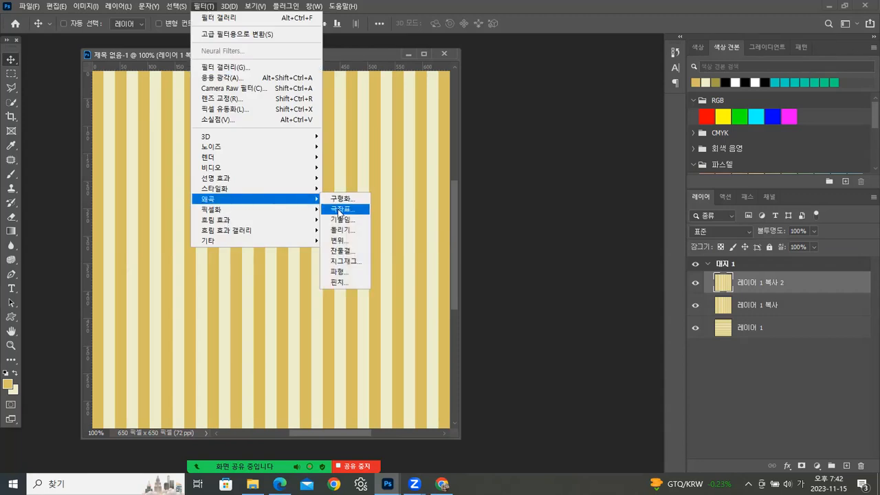
left_click(339, 210)
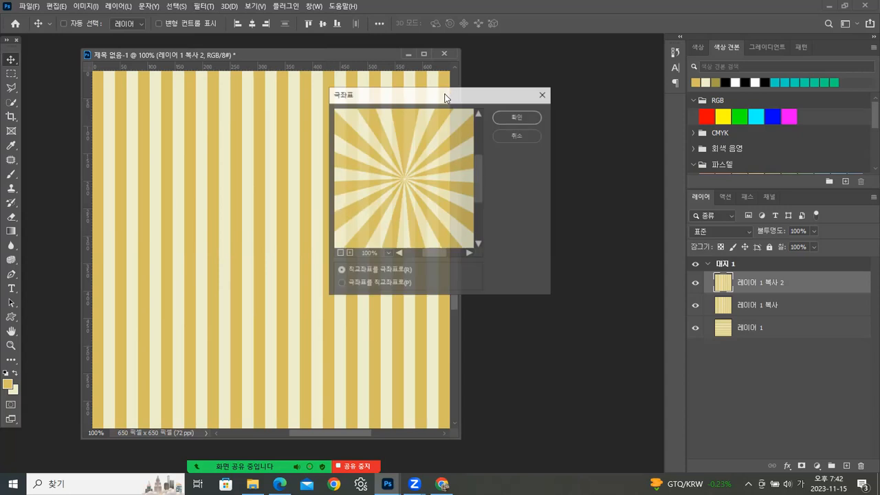
left_click_drag(445, 94, 534, 86)
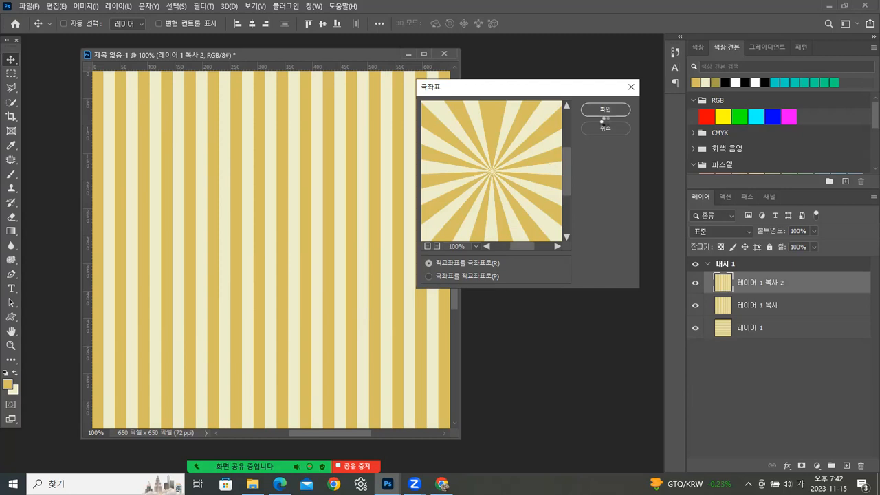
left_click(606, 112)
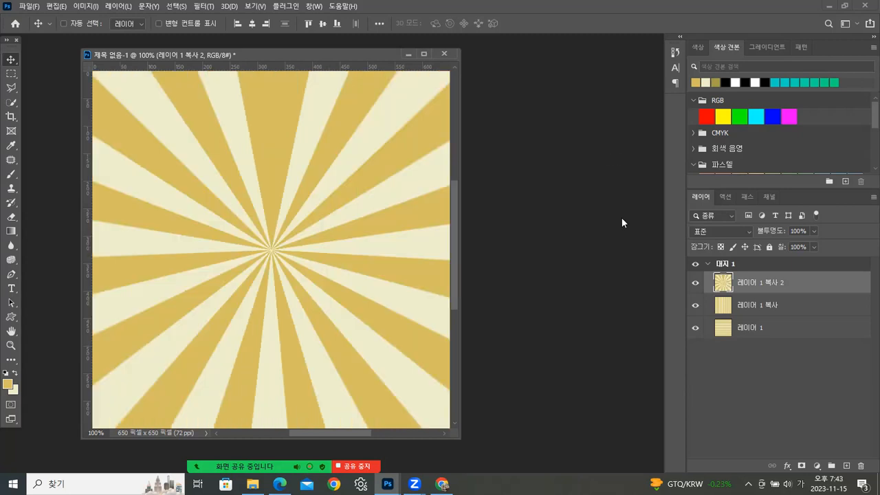
With the sunburst and vertical-stripe layers hidden, duplicate the horizontally striped layer and move the copy above all other layers
left_click(698, 284)
left_click(727, 325)
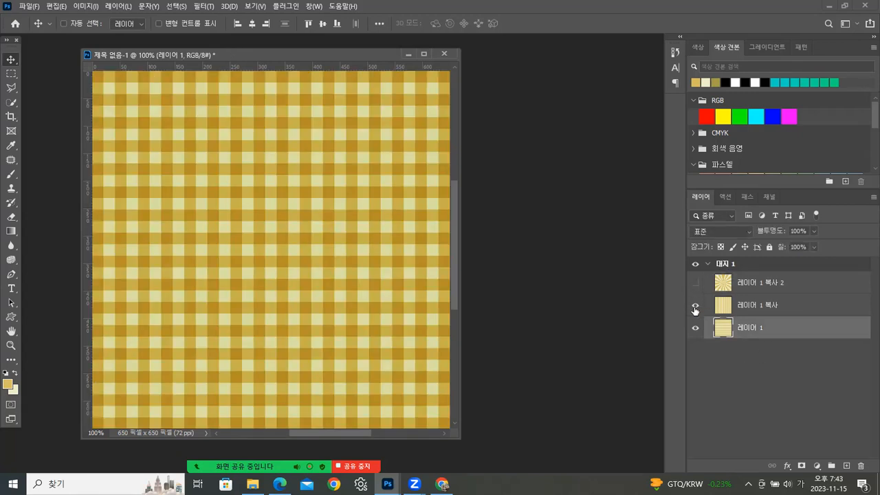
left_click(695, 307)
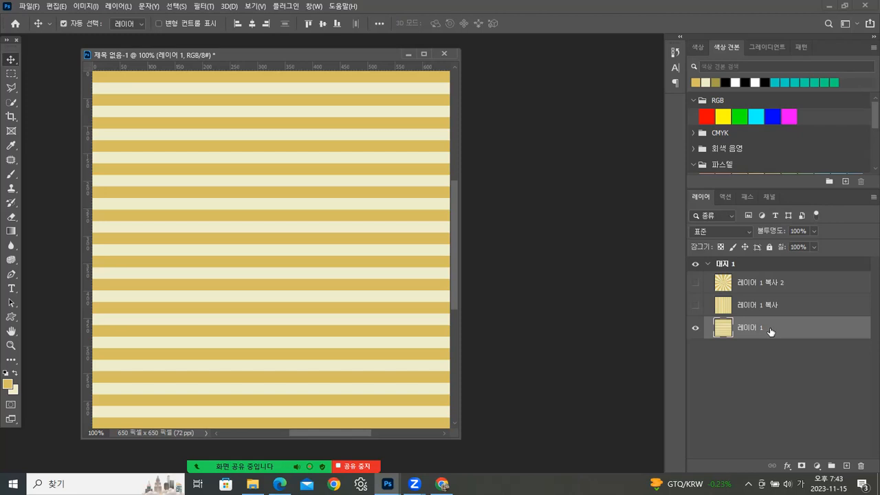
key("ctrl+j")
left_click_drag(757, 329, 759, 277)
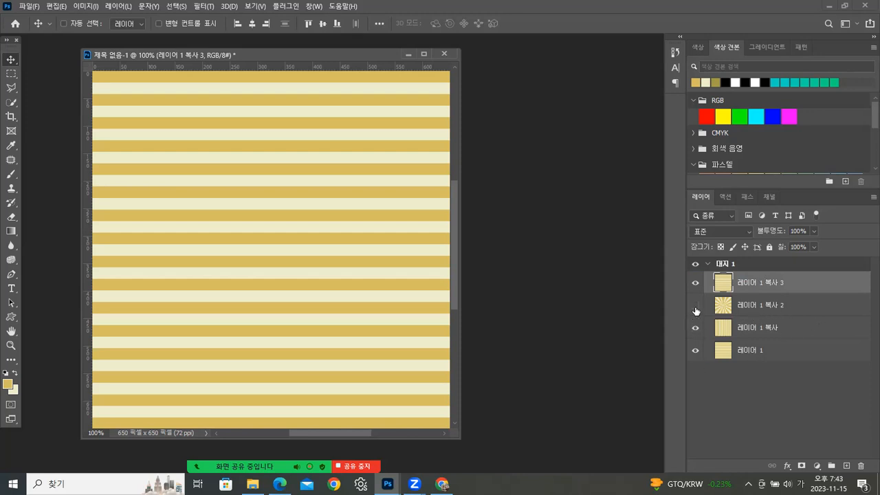
Show the sunburst layer again and compare it with the horizontal-stripe copy above it, leaving both visible
left_click(695, 283)
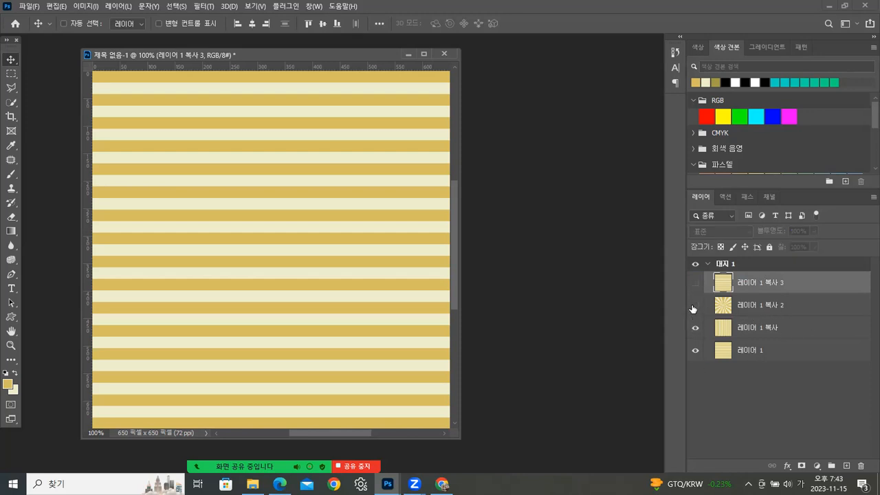
left_click(695, 306)
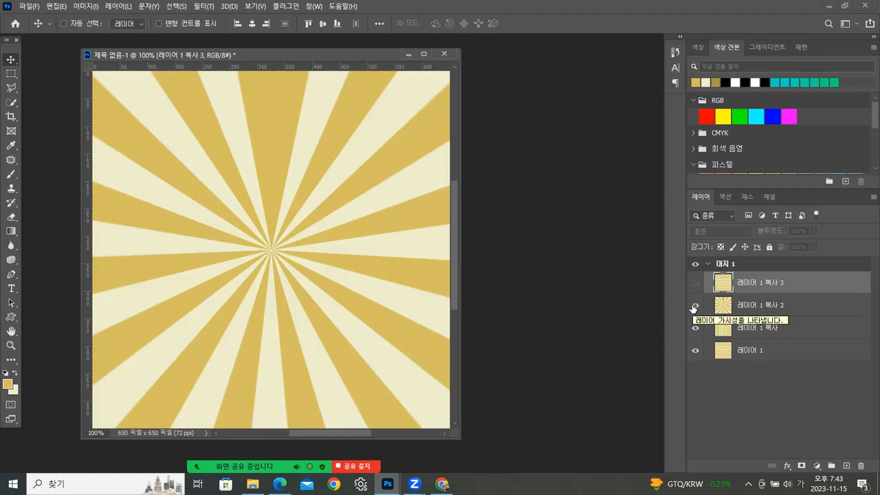
left_click(695, 283)
left_click(695, 284)
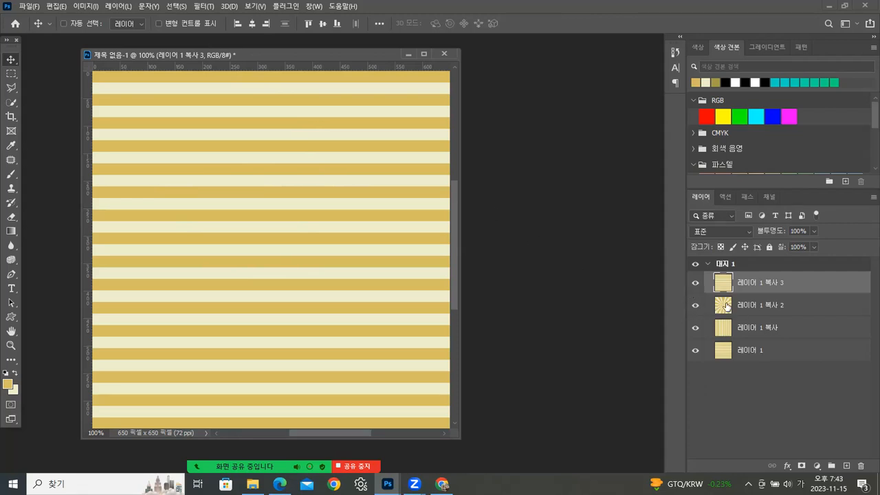
left_click(695, 283)
left_click(696, 283)
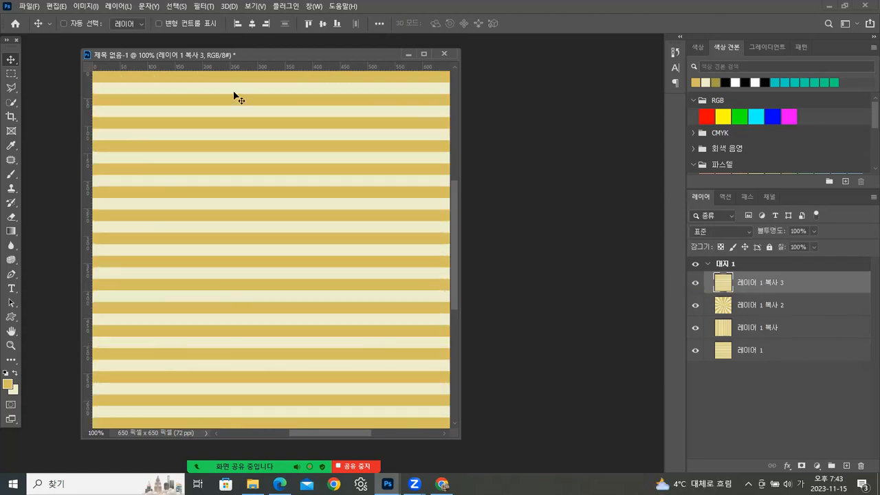
Apply Polar Coordinates (극좌표) to the horizontal-stripe copy with rectangular to polar (직교좌표를 극좌표로)
left_click(201, 11)
mouse_move(236, 158)
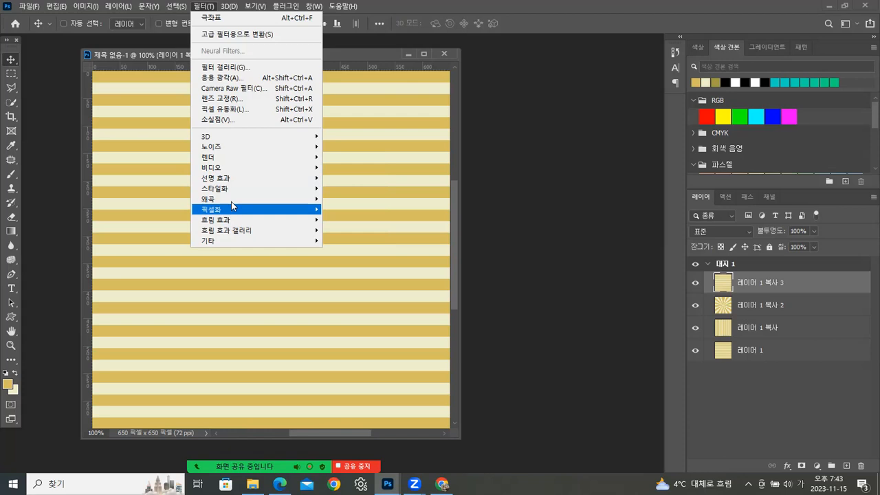
mouse_move(233, 199)
left_click(339, 209)
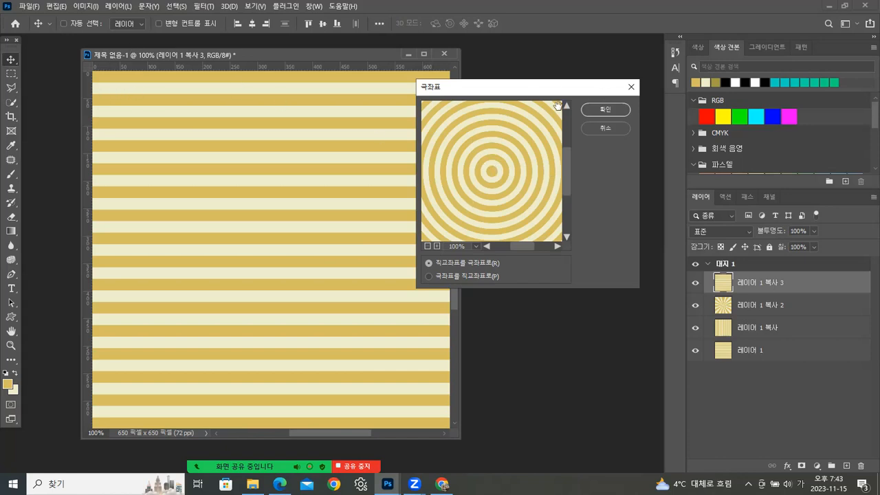
left_click(621, 112)
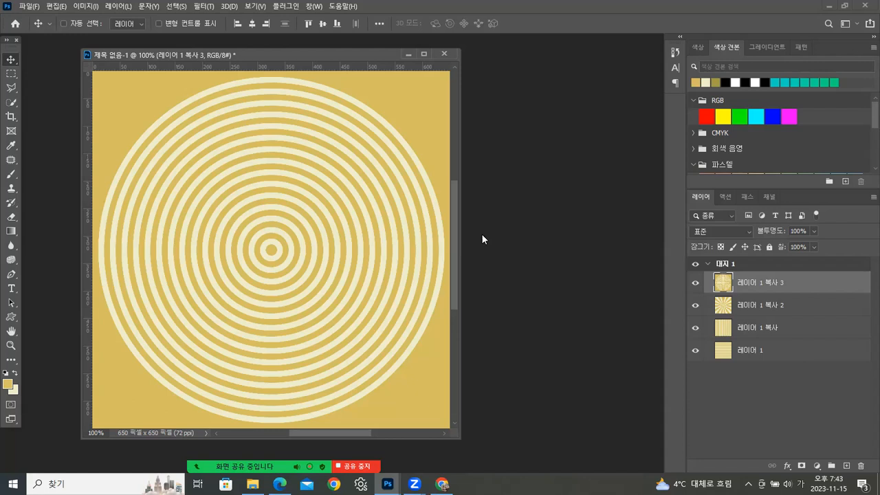
Hide the concentric-circle layer, select the sunburst layer and shift the document window slightly
left_click(695, 287)
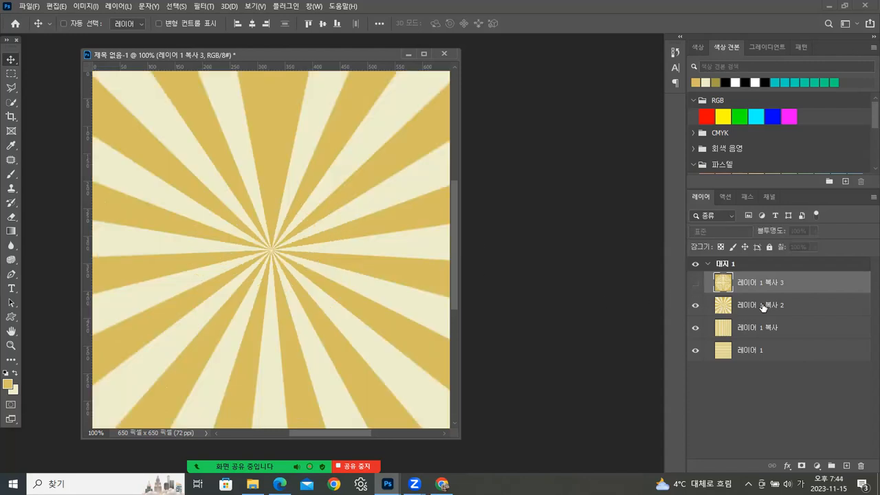
left_click(764, 308)
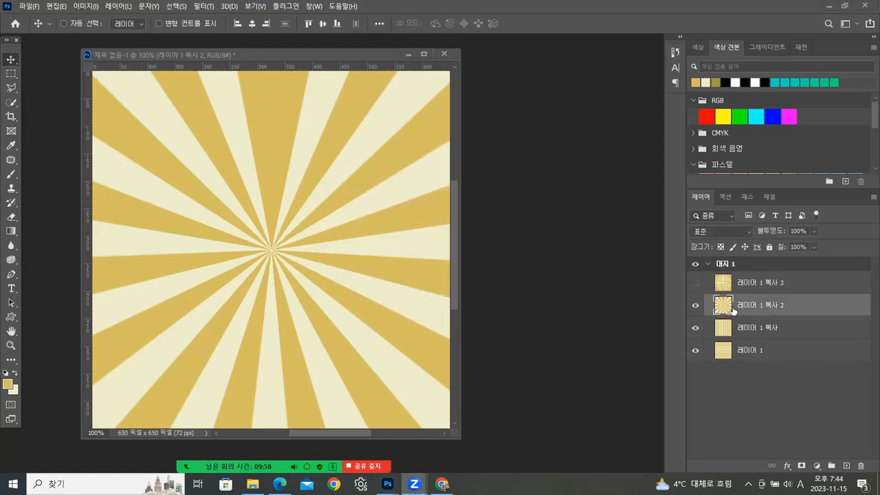
left_click_drag(288, 52, 309, 44)
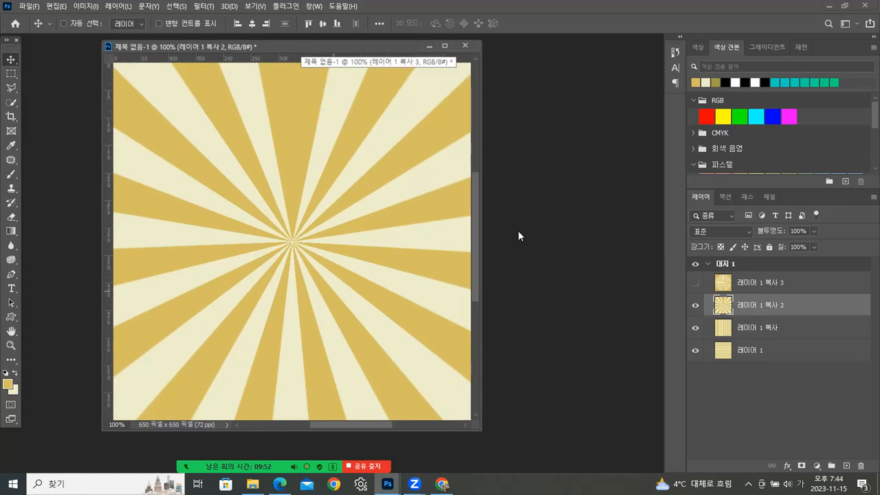
Compare the checked, striped, sunburst and concentric-circle results through layer visibility, ending with the sunburst layer shown and selected
left_click(695, 305)
left_click(756, 328)
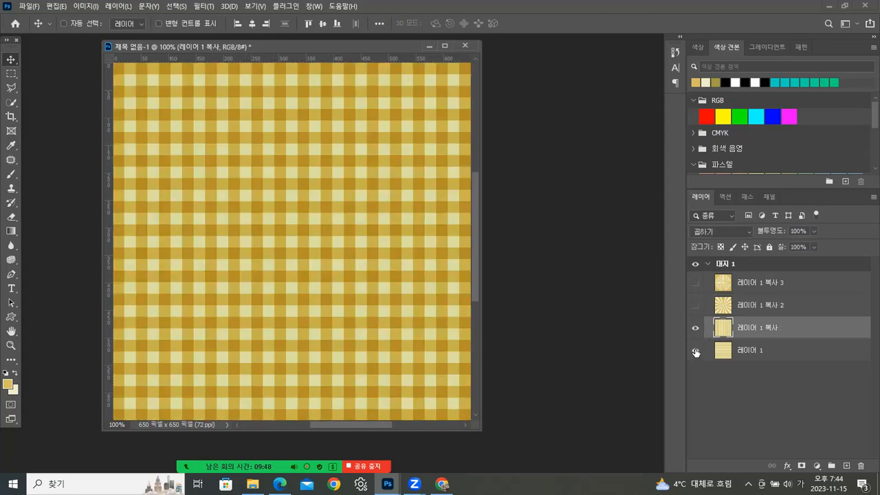
left_click(696, 353)
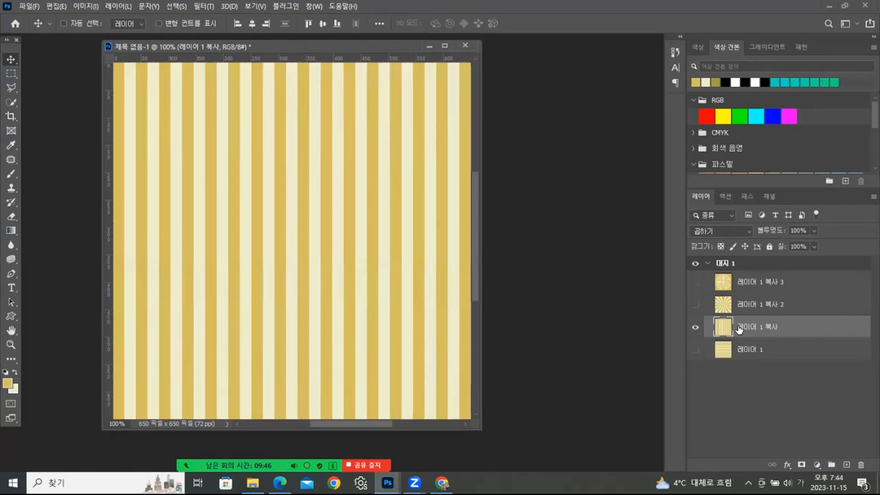
left_click(695, 306)
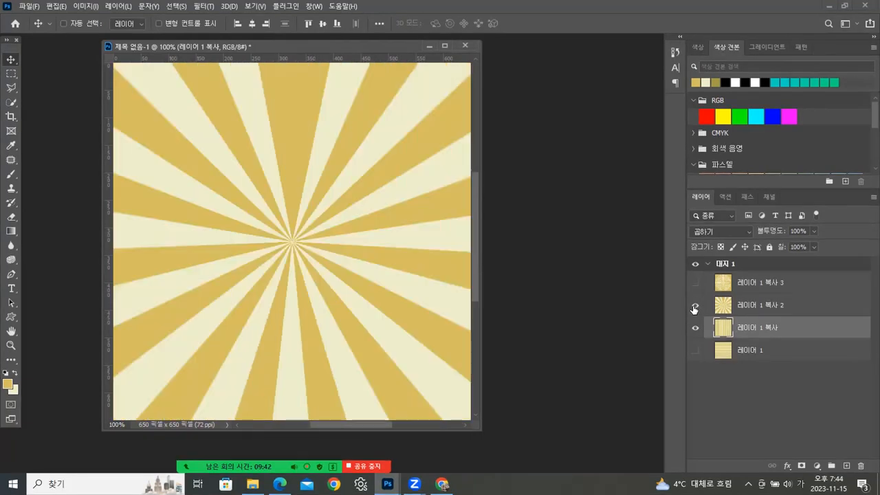
left_click(694, 306)
left_click(694, 328)
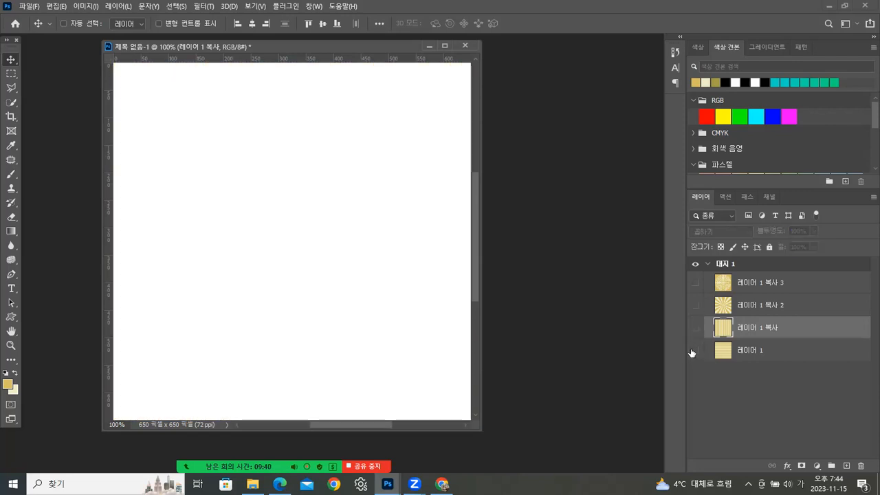
left_click(694, 350)
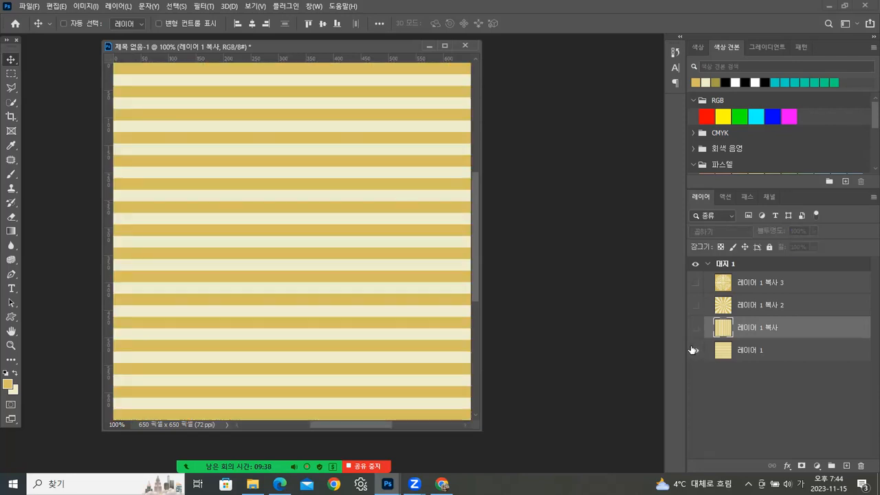
left_click(696, 284)
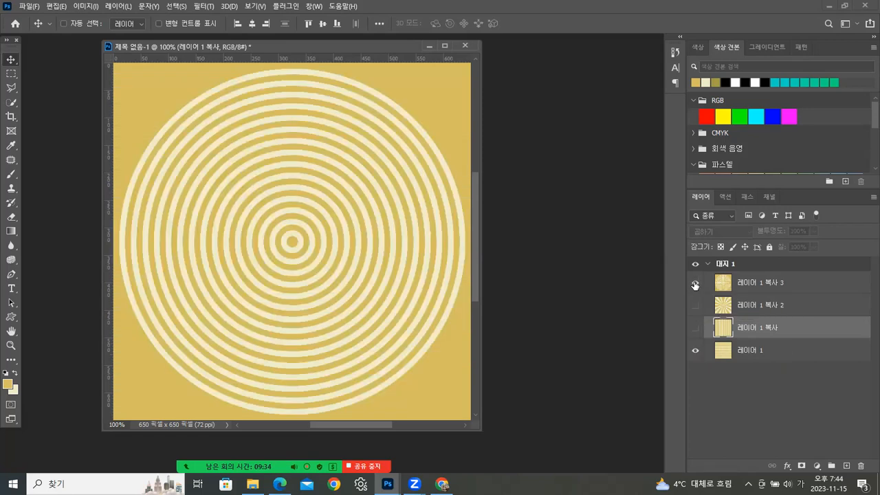
left_click(695, 284)
left_click(695, 304)
left_click(696, 328)
left_click(772, 307)
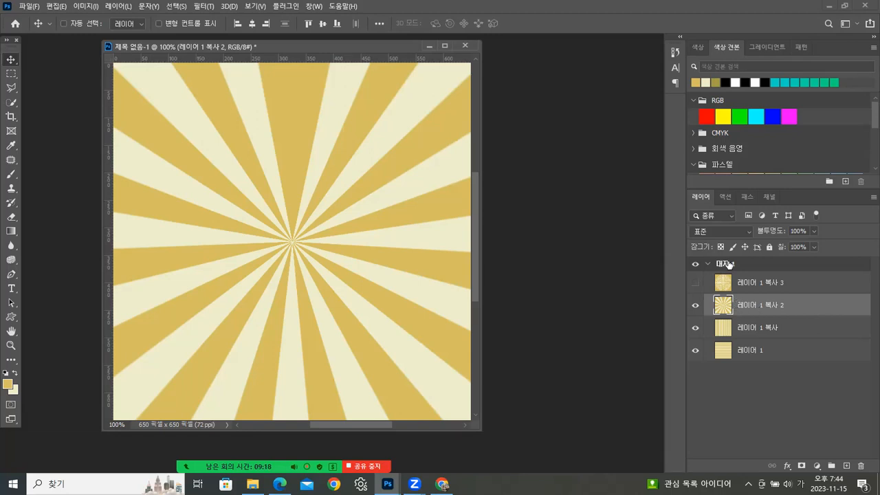
Make a circular selection about 225 px wide on the sunburst's upper-right rays and copy it to a new layer
left_click(12, 77)
right_click(12, 77)
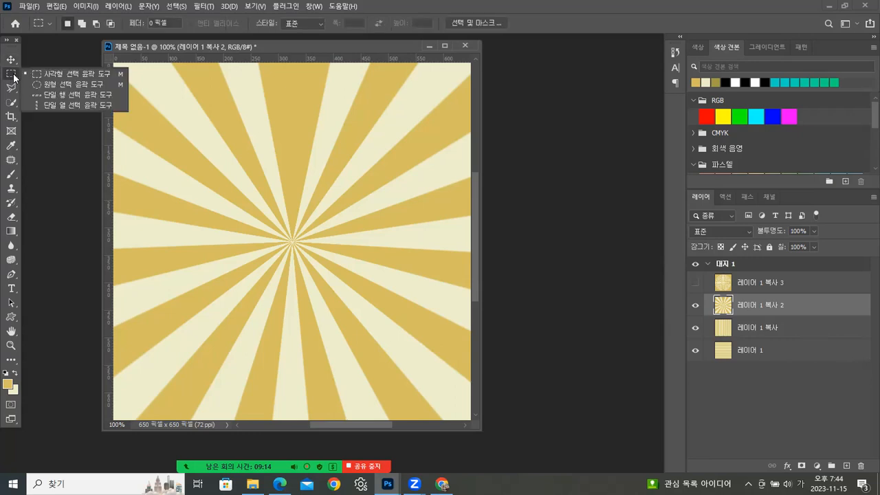
left_click(38, 84)
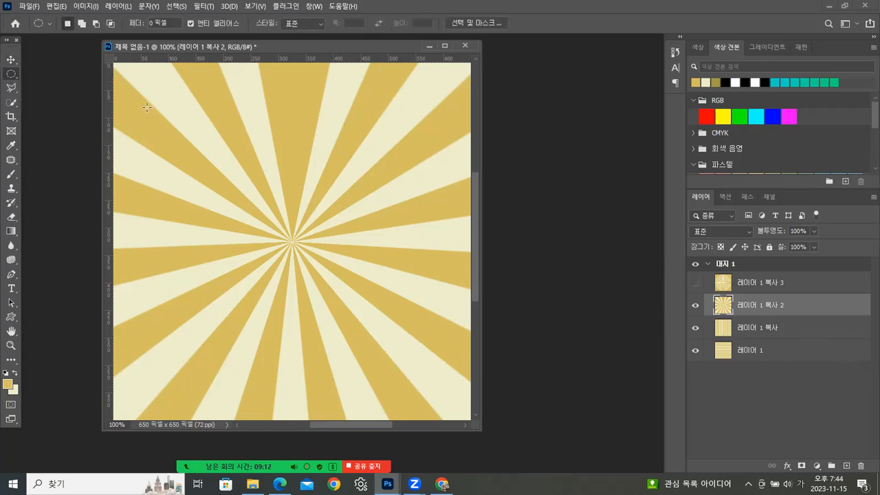
left_click_drag(318, 100, 442, 225)
left_click_drag(382, 197, 356, 182)
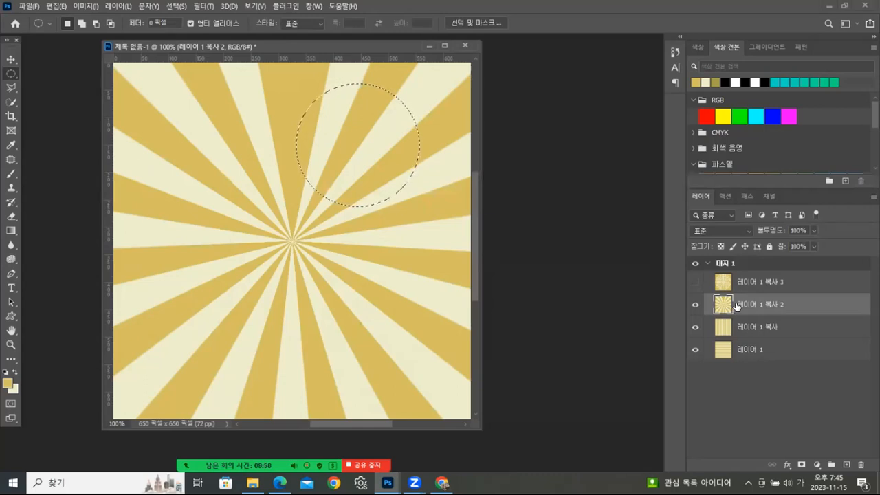
key("ctrl+j")
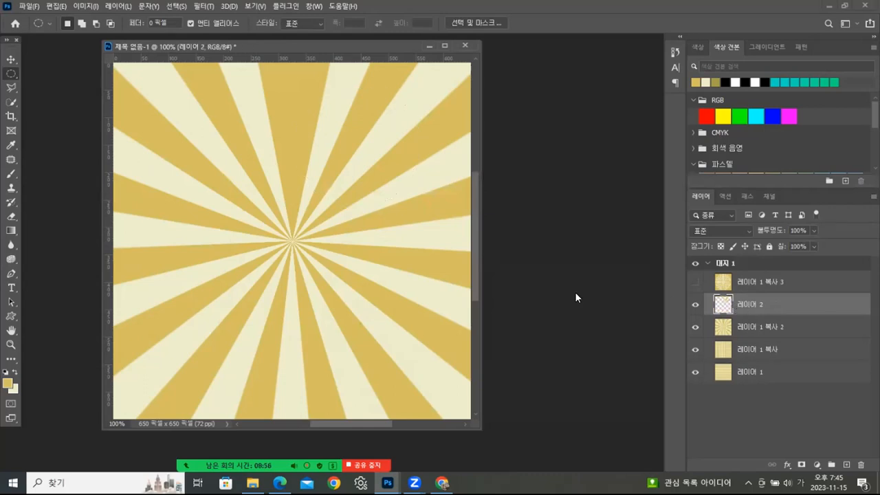
Try moving the circular piece toward the sunburst's centre, and undo the move
left_click(11, 59)
left_click_drag(336, 161, 337, 187)
key("ctrl")
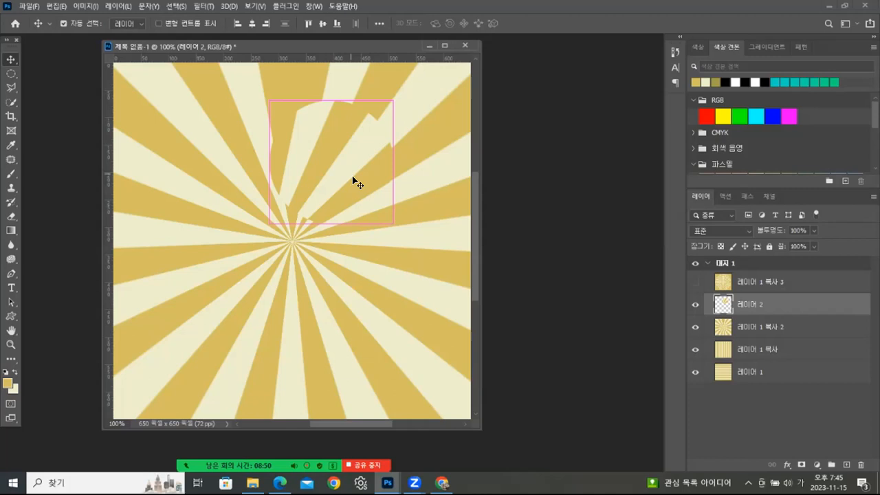
key("ctrl+z")
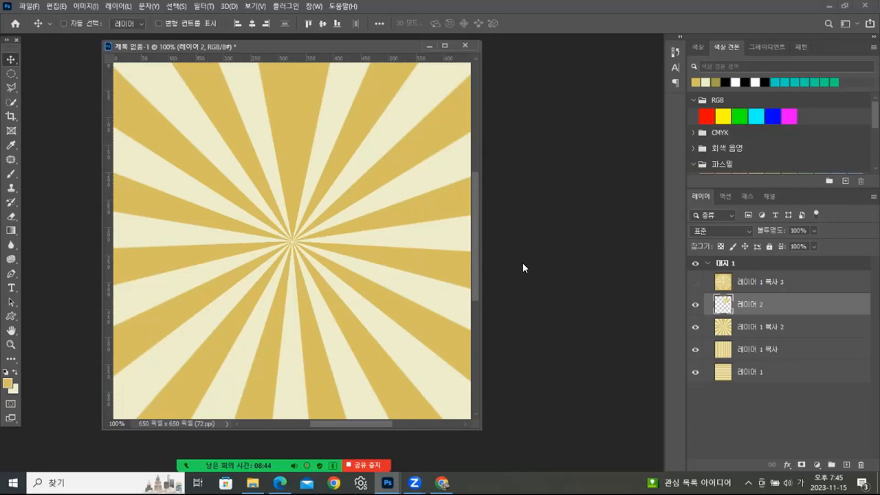
Load the circular piece's outline as a selection
left_click(724, 305, "ctrl")
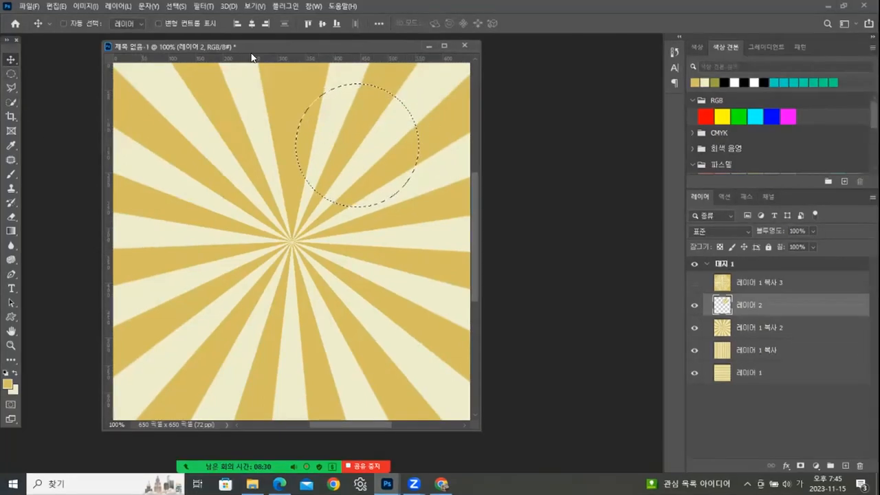
Apply the Spherize filter at 100% in Normal mode to the selected circular piece, and deselect it
left_click(205, 8)
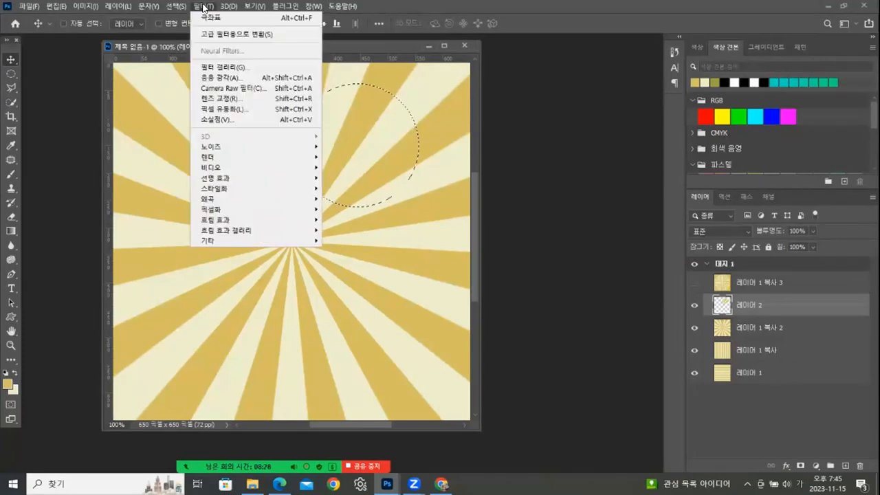
mouse_move(288, 199)
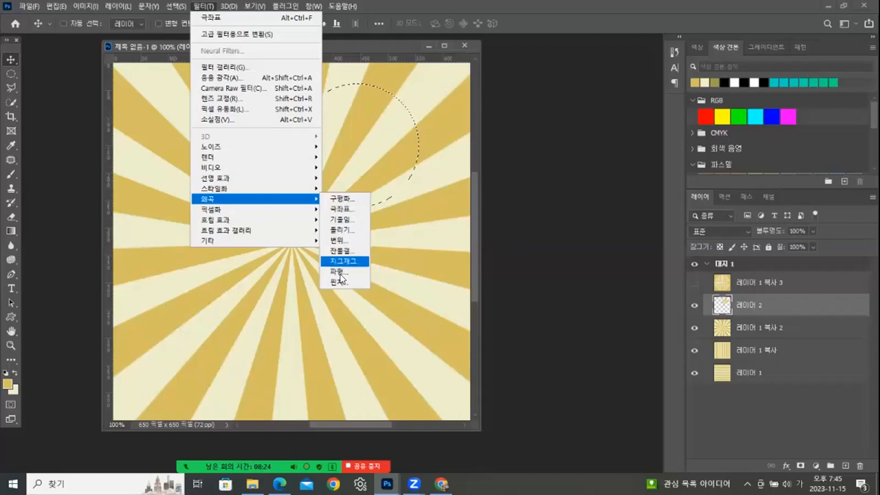
left_click(340, 198)
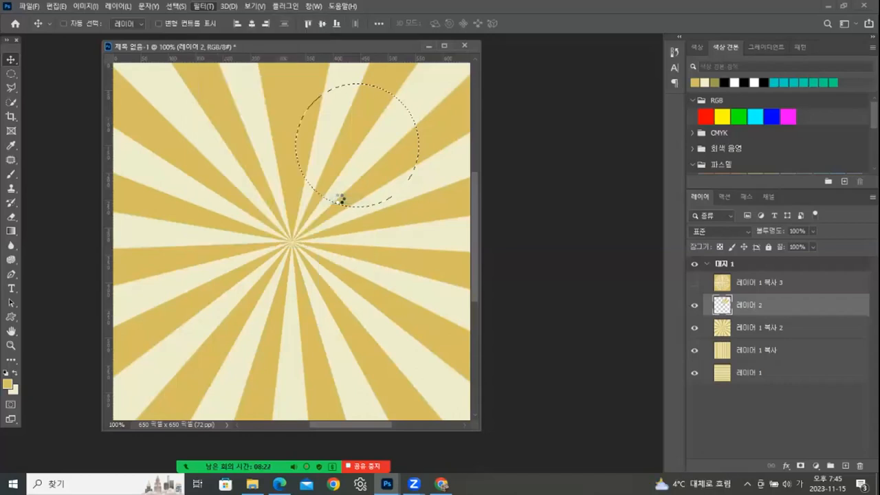
left_click_drag(411, 92, 574, 86)
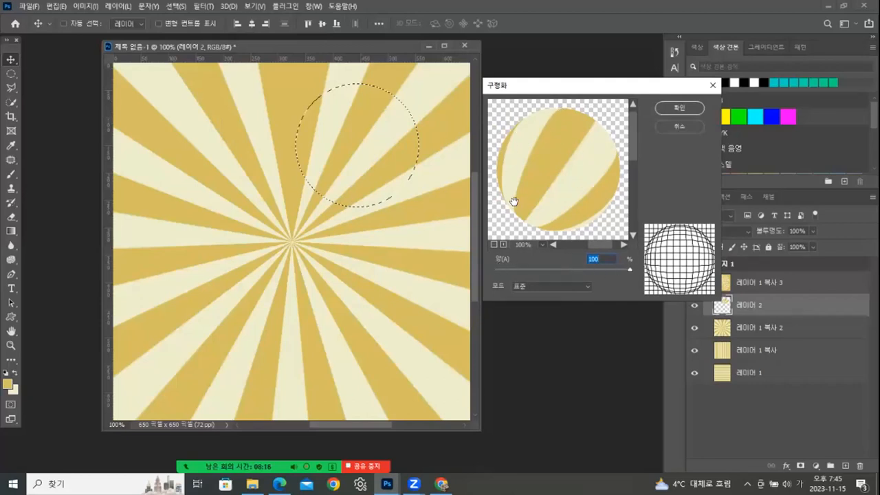
left_click(676, 108)
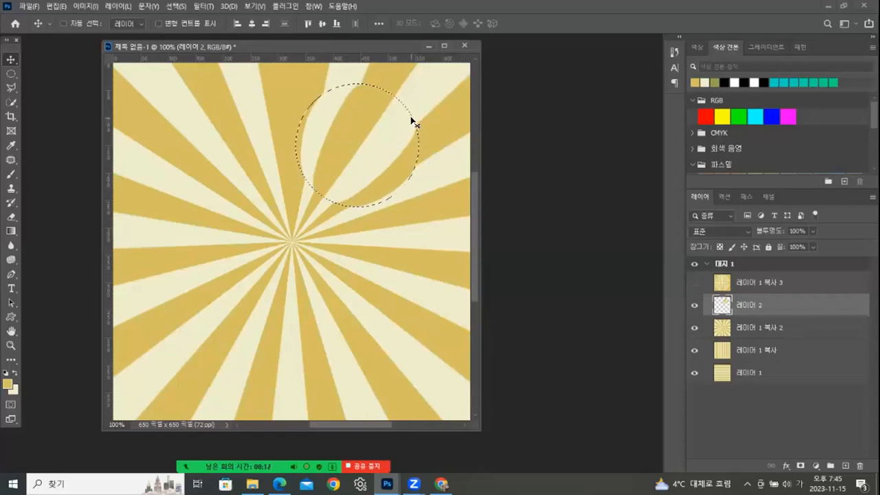
left_click(10, 74)
left_click(260, 120)
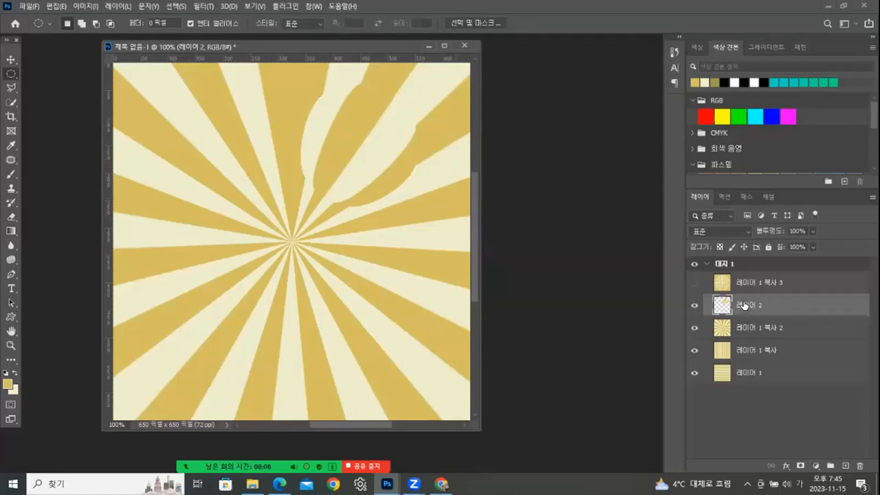
Add a drop shadow to the spherized piece with 100% opacity, 0 px distance and 50 px size
left_click(786, 466)
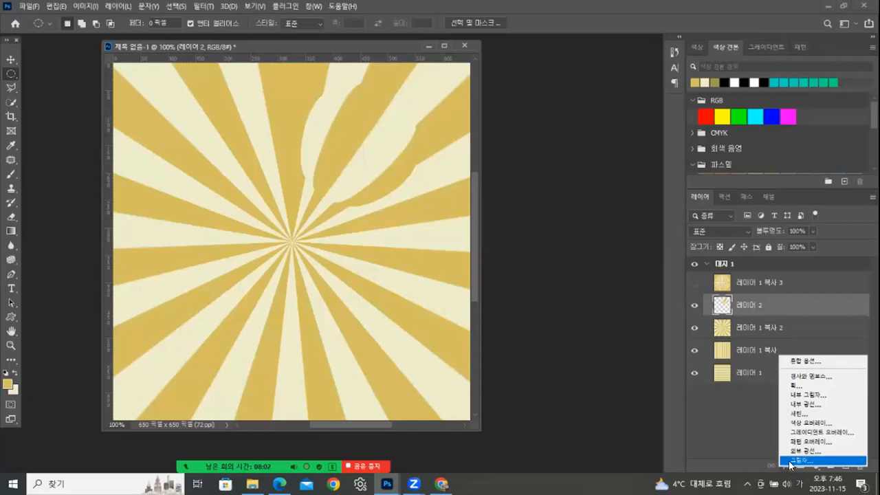
left_click(795, 460)
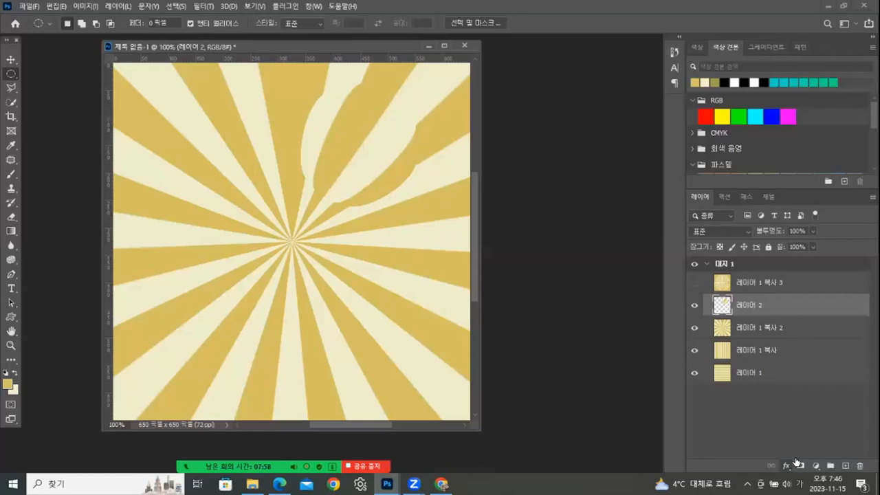
left_click_drag(631, 60, 606, 239)
left_click_drag(591, 333, 583, 329)
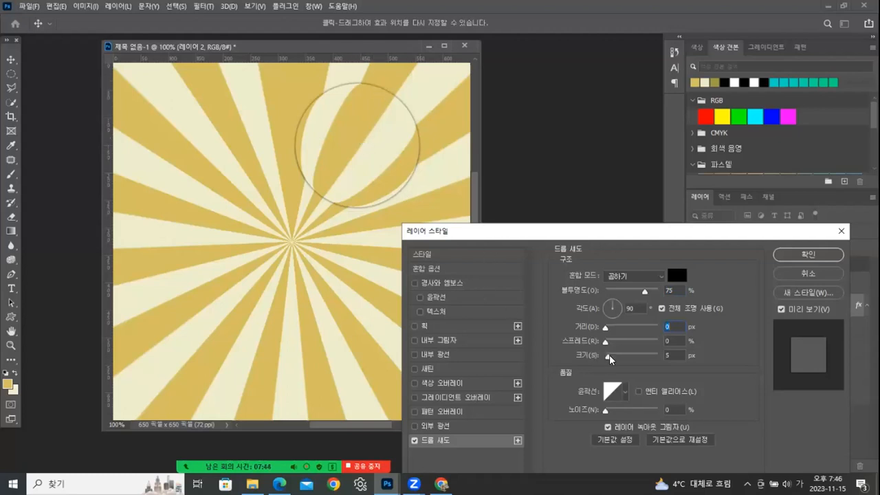
left_click_drag(610, 358, 617, 358)
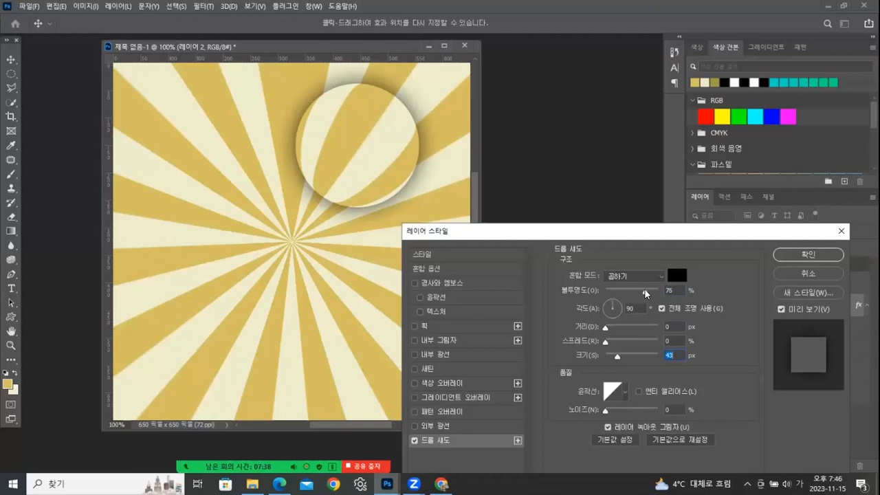
left_click_drag(655, 288, 657, 289)
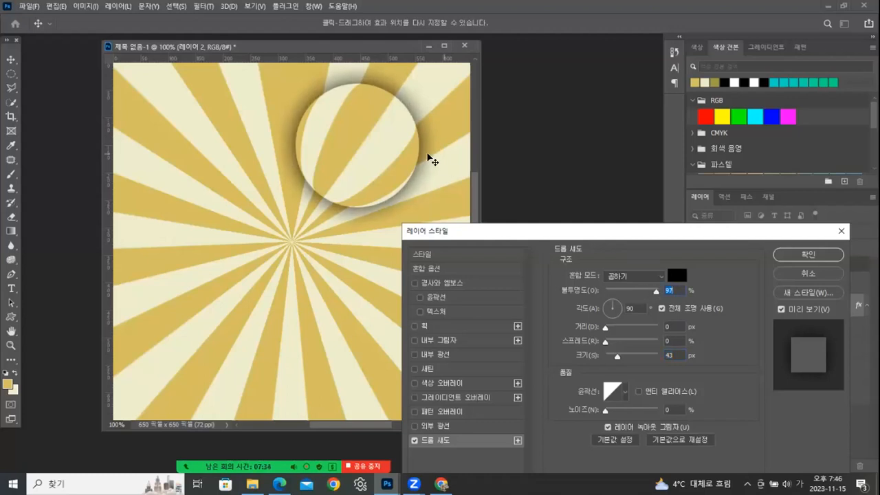
left_click(671, 355)
type("50")
left_click_drag(662, 294, 689, 301)
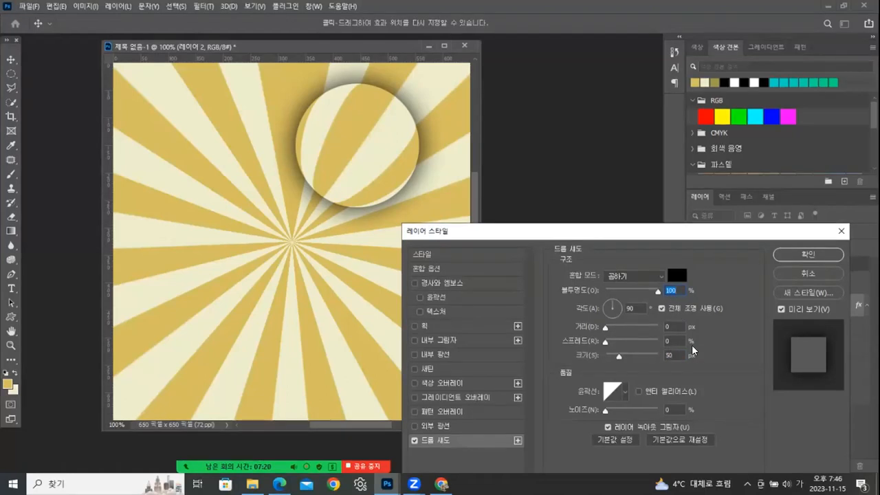
left_click(808, 255)
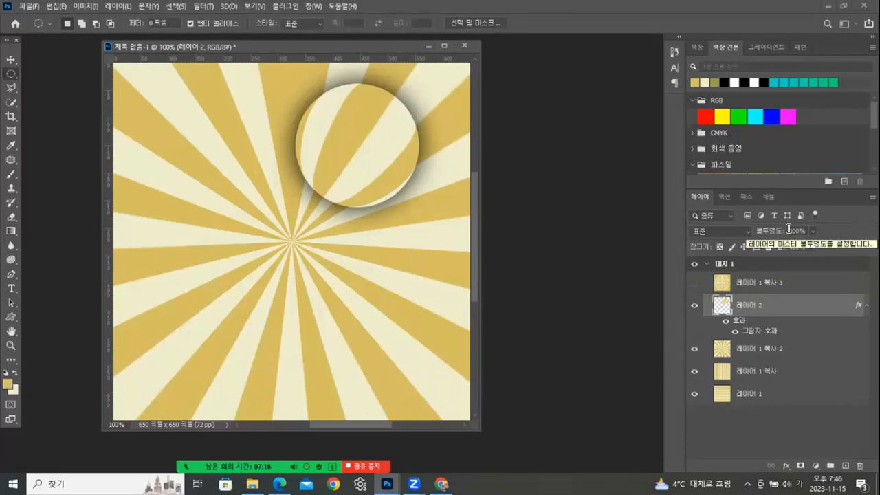
Try moving the shadowed sphere across the rays, and bring it back to its original place
left_click(11, 59)
left_click_drag(368, 172, 366, 146)
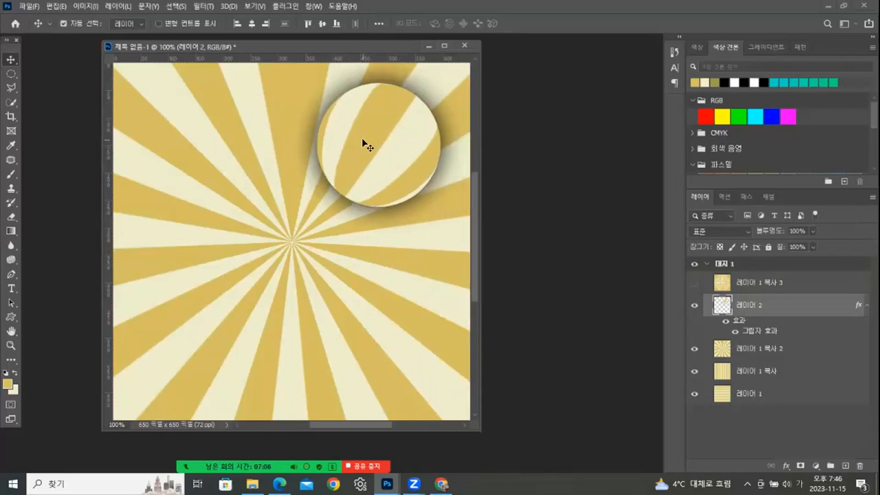
key("shift+Left")
key("shift+Left")
key("shift+Left")
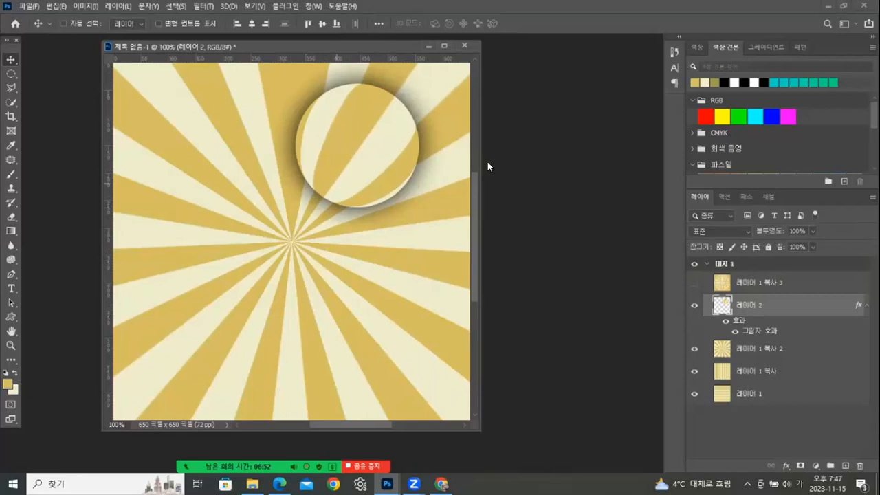
Hide the sphere layer and copy a circular area about 245 px wide from the sunburst's upper-right rays to a new layer
left_click(698, 309)
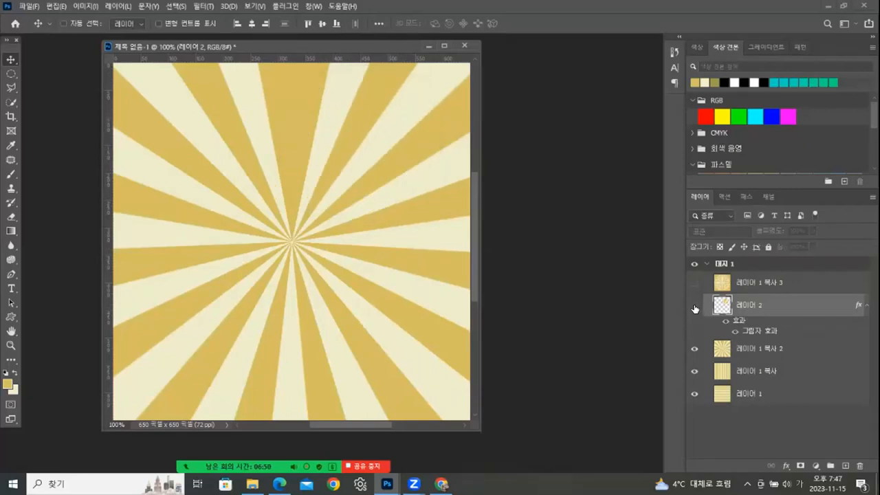
left_click(753, 352)
left_click(11, 74)
left_click_drag(314, 116, 449, 251)
left_click_drag(390, 205, 373, 199)
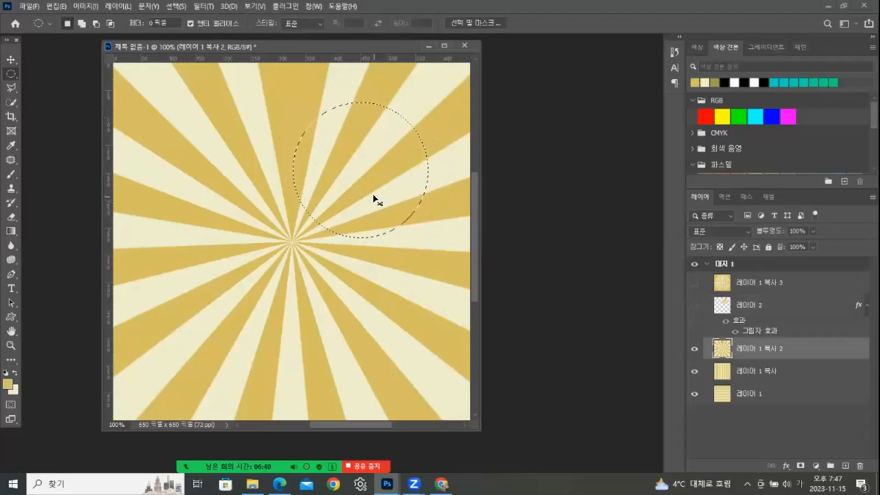
key("ctrl+j")
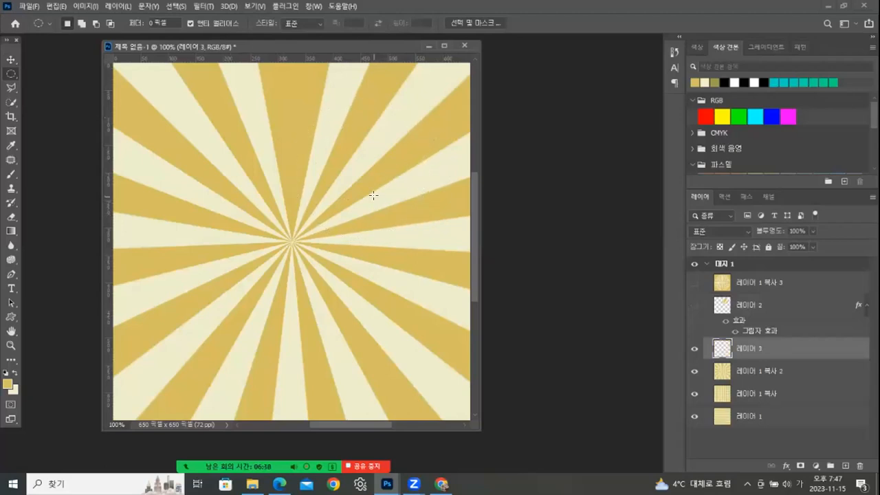
Apply the Spherize filter at 100% in Normal mode to the new circular piece's layer with no active selection
left_click(724, 352, "ctrl")
left_click(301, 91)
left_click(204, 9)
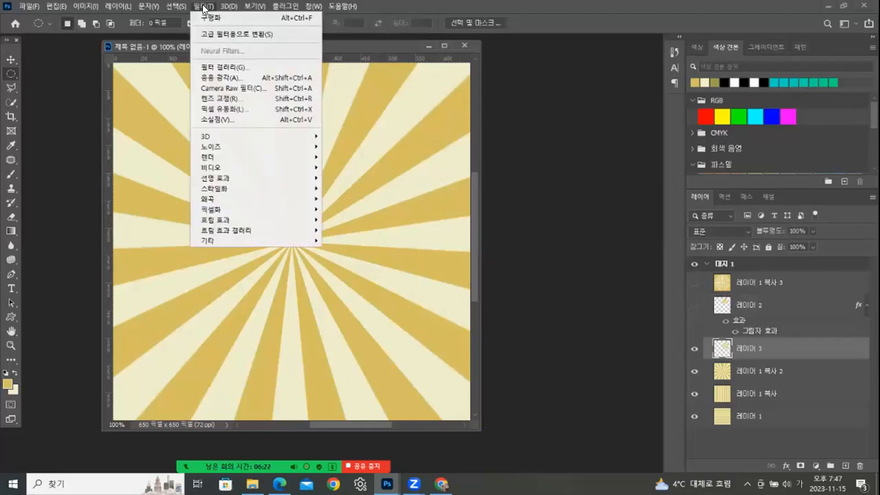
mouse_move(230, 204)
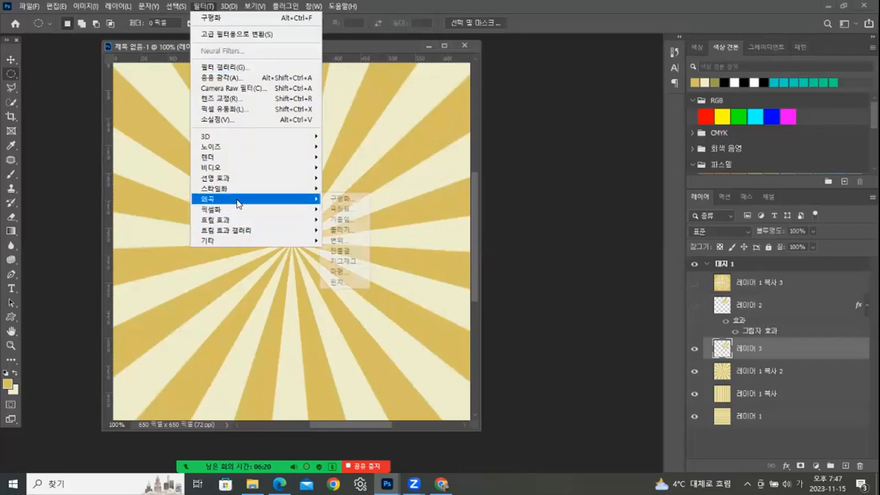
left_click(333, 200)
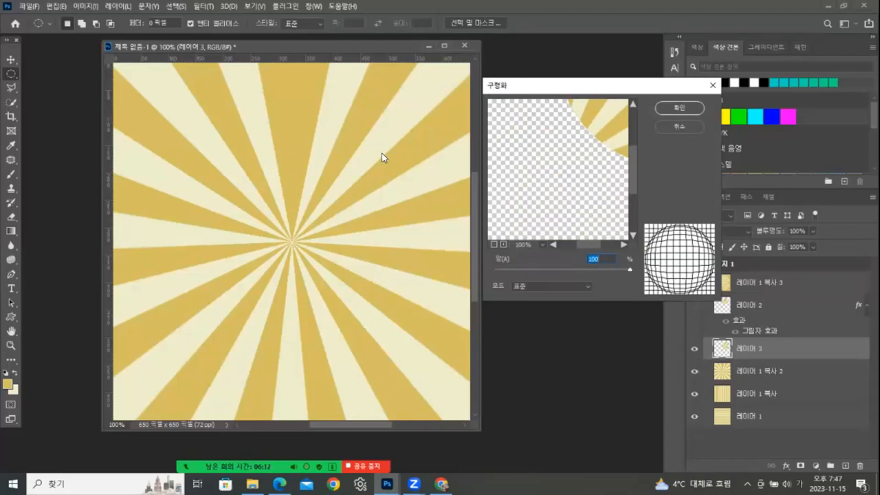
left_click(677, 108)
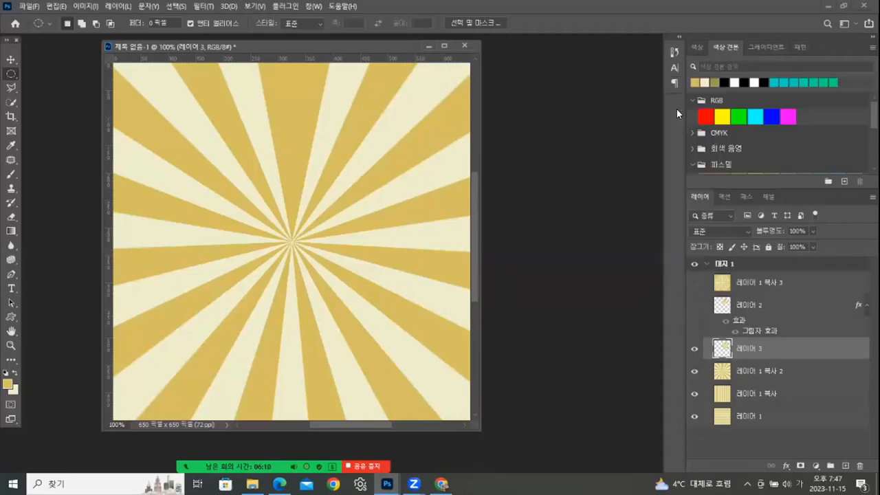
Try moving the distorted piece over the sunburst, and undo the moves
left_click(11, 59)
left_click_drag(374, 151, 246, 173)
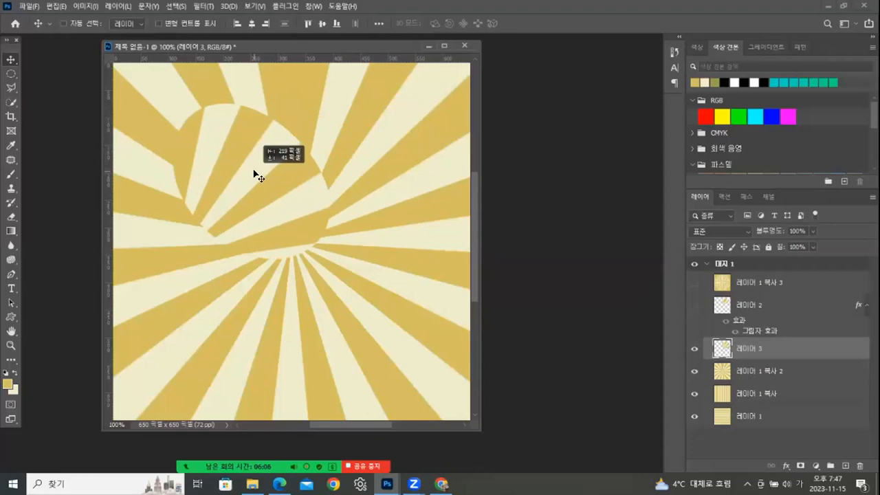
key("ctrl+z")
left_click_drag(376, 168, 388, 149)
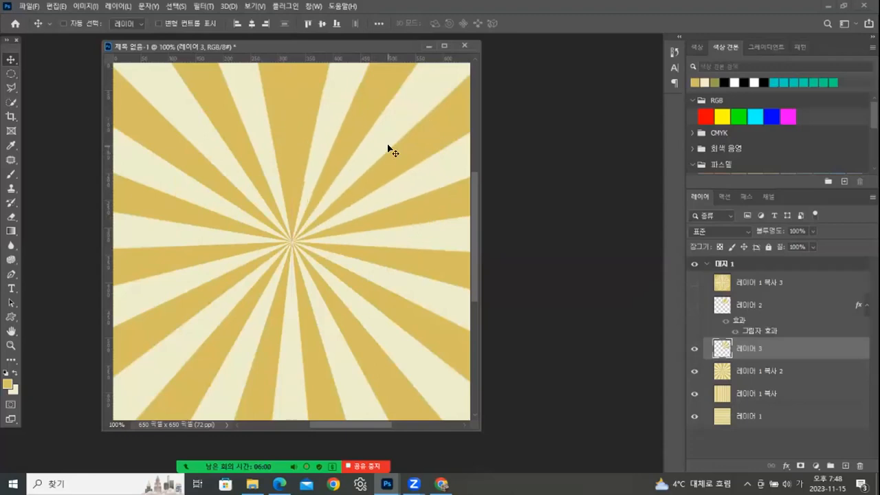
key("ctrl+z")
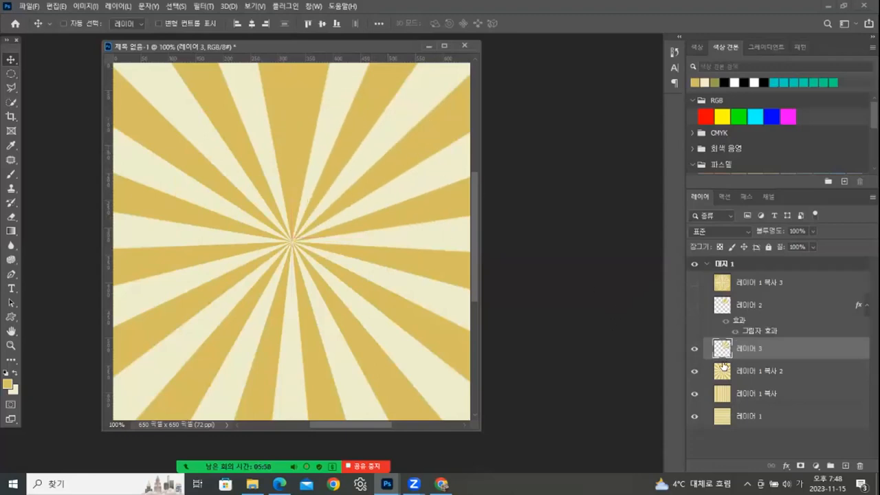
Add a drop shadow with 100% opacity, 0 px distance and 50 px size to the distorted piece, leaving inner glow off
left_click(787, 466)
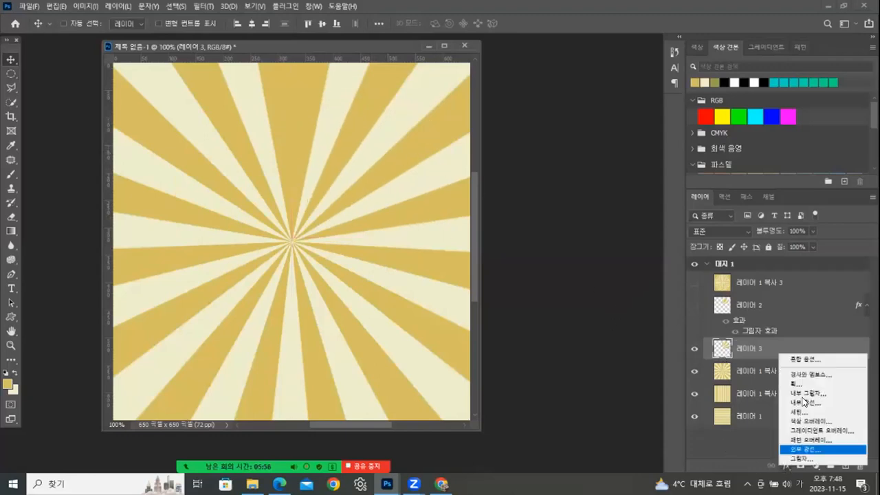
left_click(864, 400)
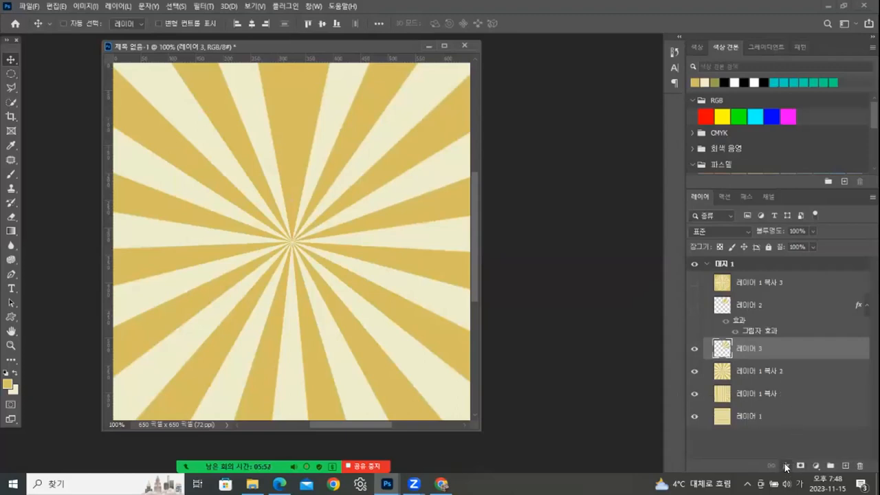
left_click(787, 465)
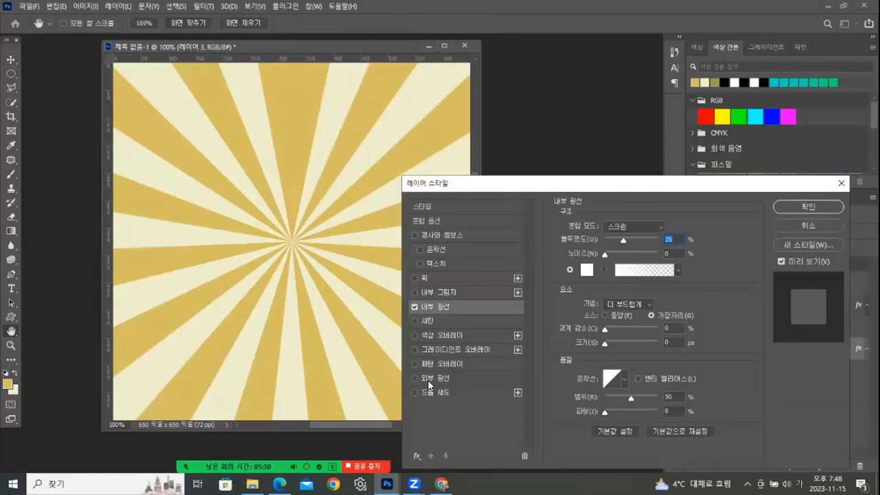
left_click(414, 307)
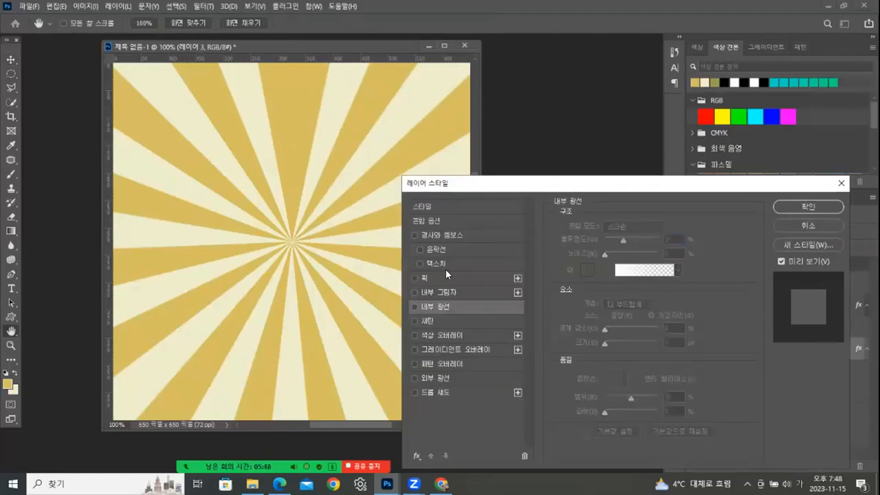
left_click(440, 390)
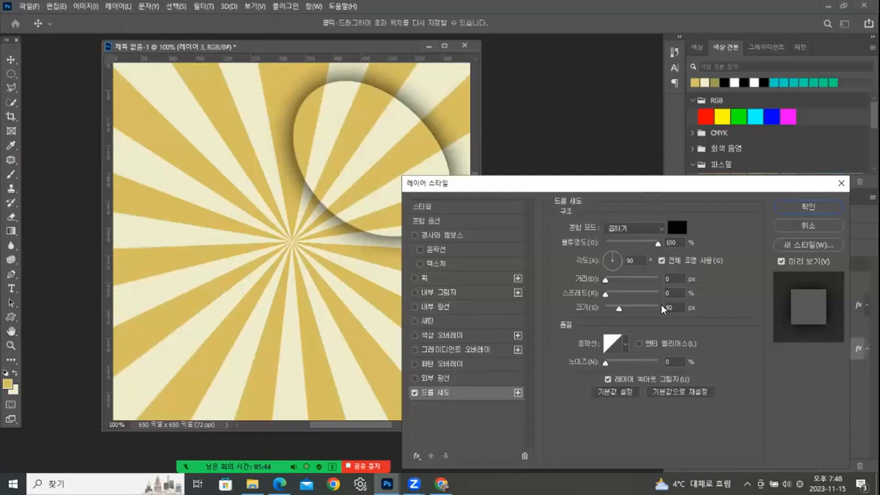
key("Return")
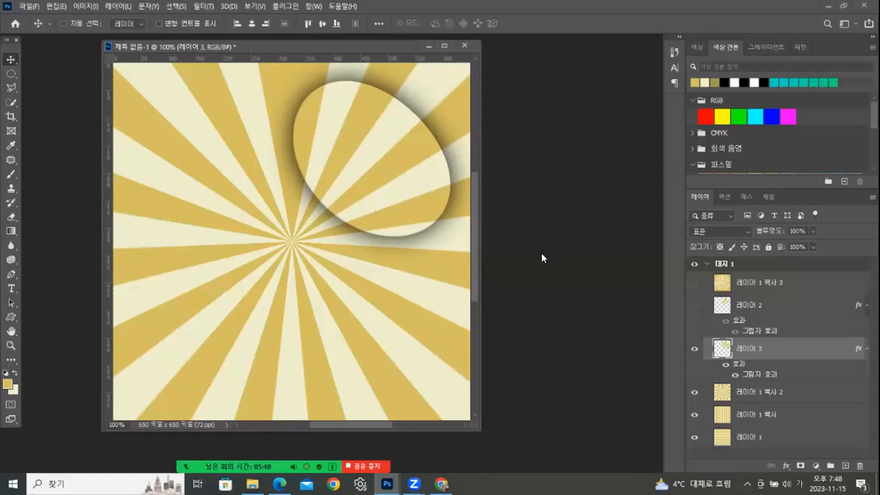
Compare the sphere made with a selection and the oval made without one by toggling their layers' visibility
left_click(695, 349)
left_click(693, 306)
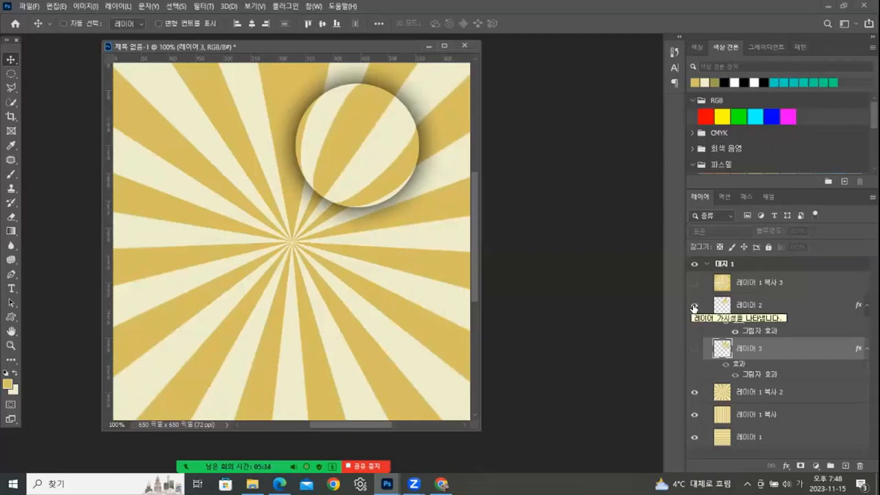
left_click(694, 307)
left_click(696, 351)
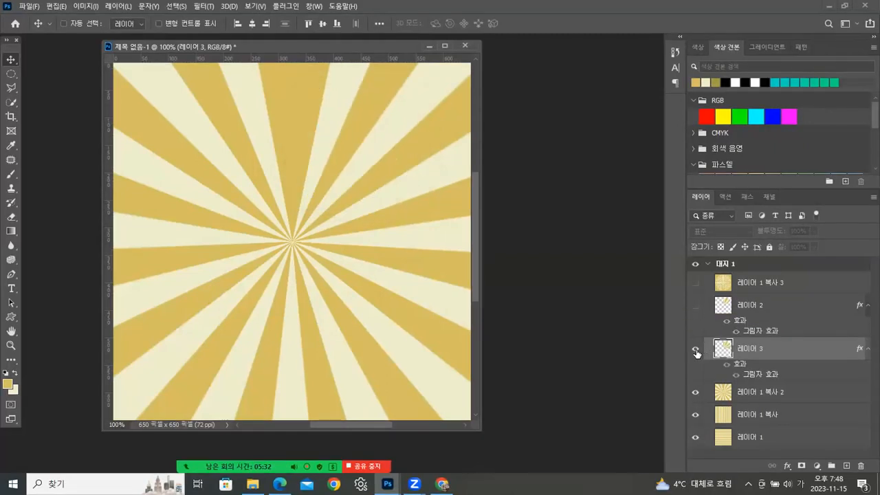
left_click(695, 351)
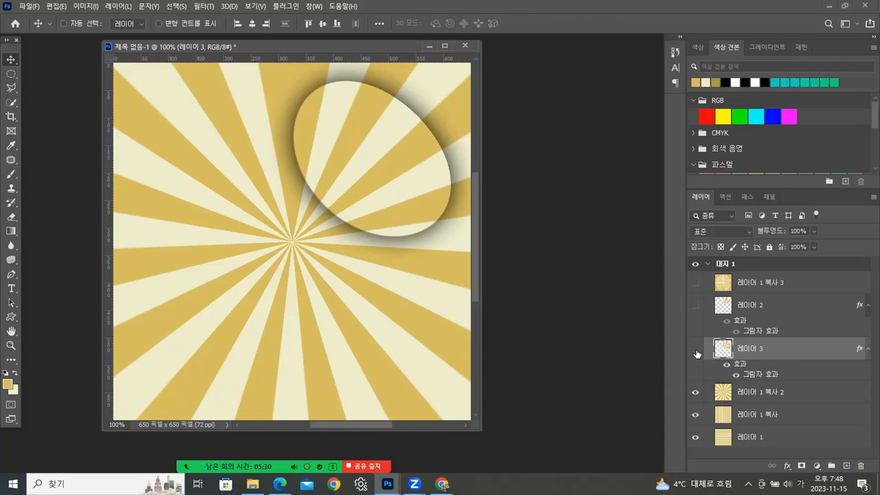
left_click(696, 351)
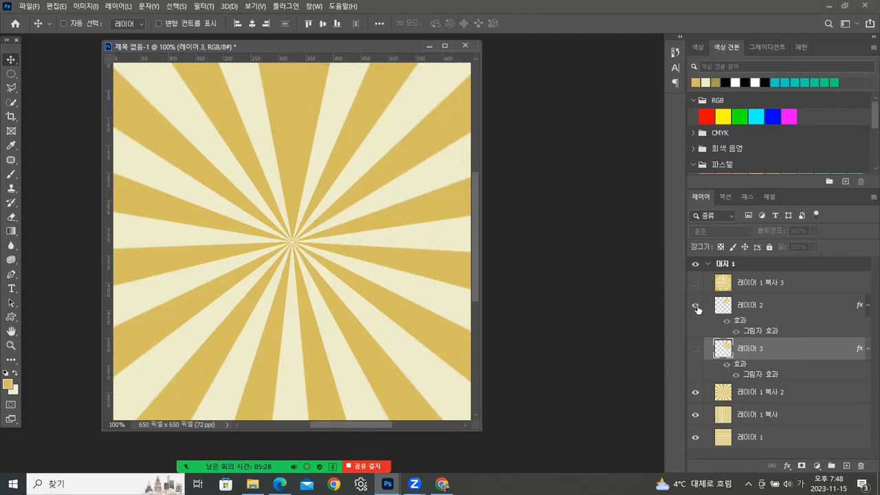
Show the sphere's layer 레이어 2 over the sunburst and make it the active layer
left_click(696, 306)
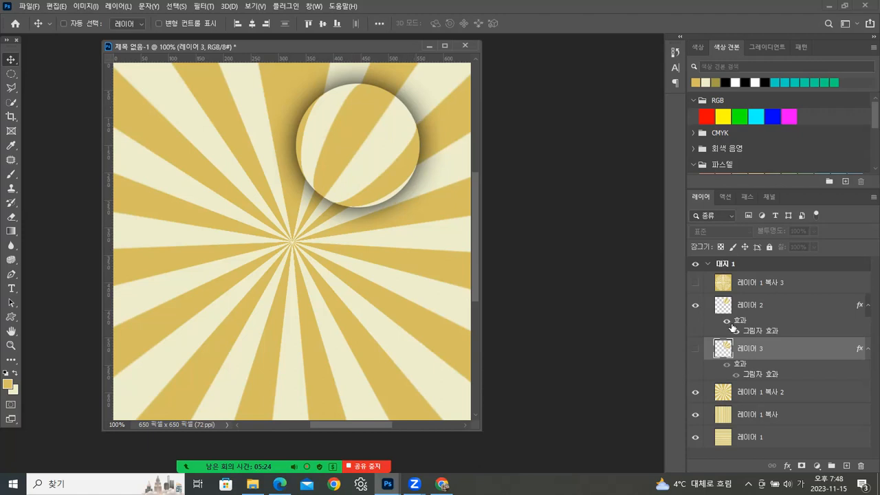
left_click(764, 306)
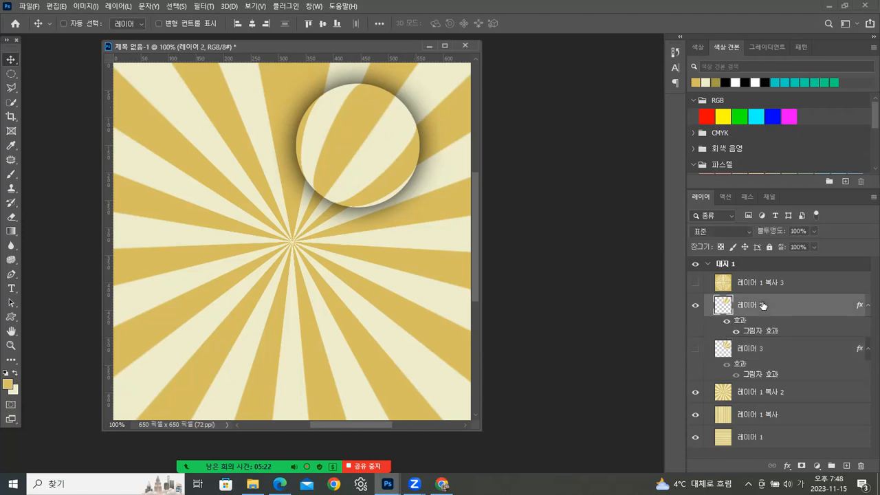
left_click_drag(319, 48, 306, 49)
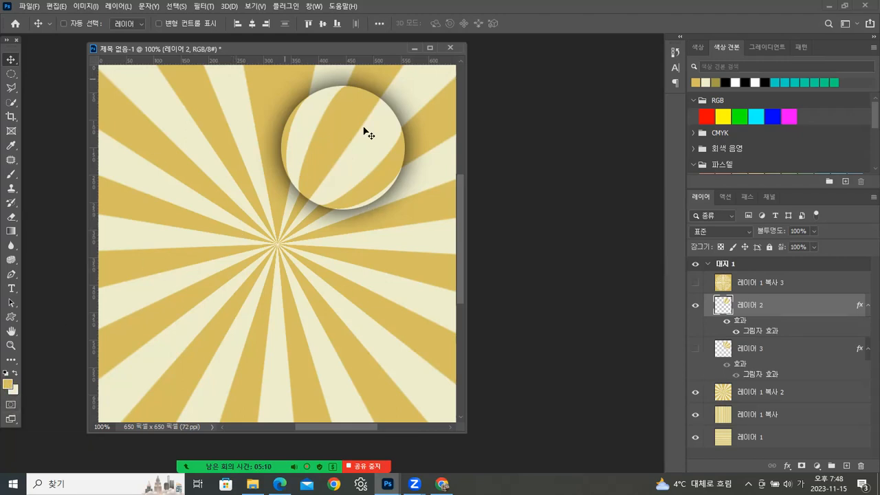
Begin saving a copy of the sunburst document in the 완성 folder, with JPEG as the file format
left_click(31, 6)
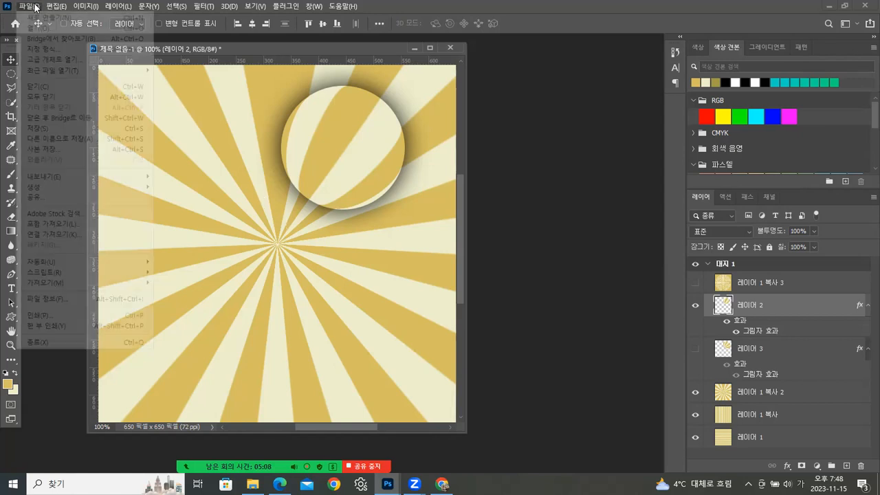
left_click(42, 151)
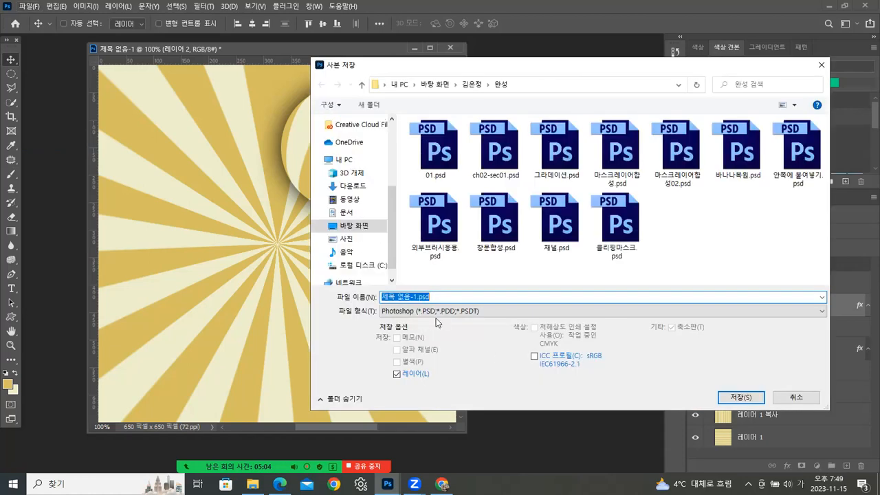
left_click(441, 311)
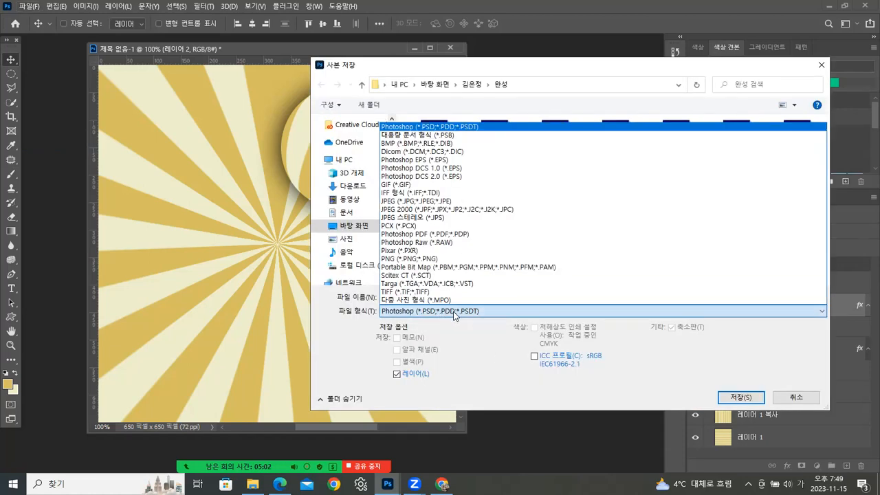
left_click(427, 201)
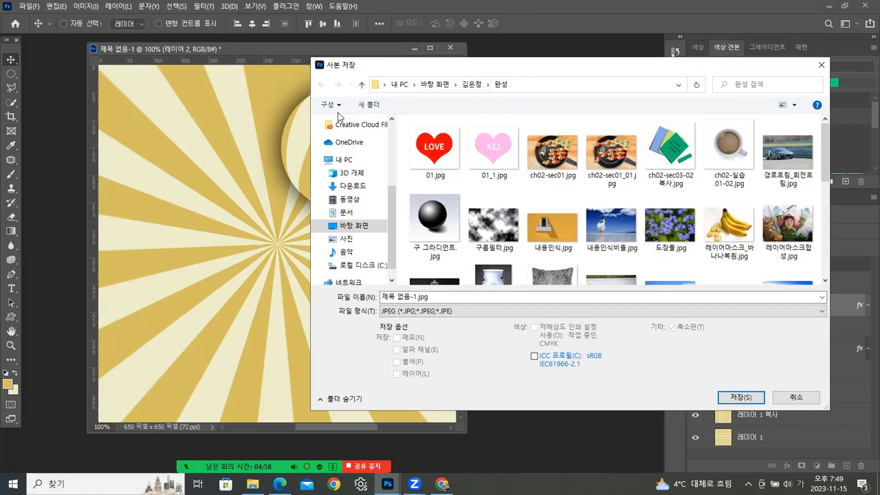
left_click(476, 83)
left_click(426, 266)
left_click_drag(462, 66, 543, 24)
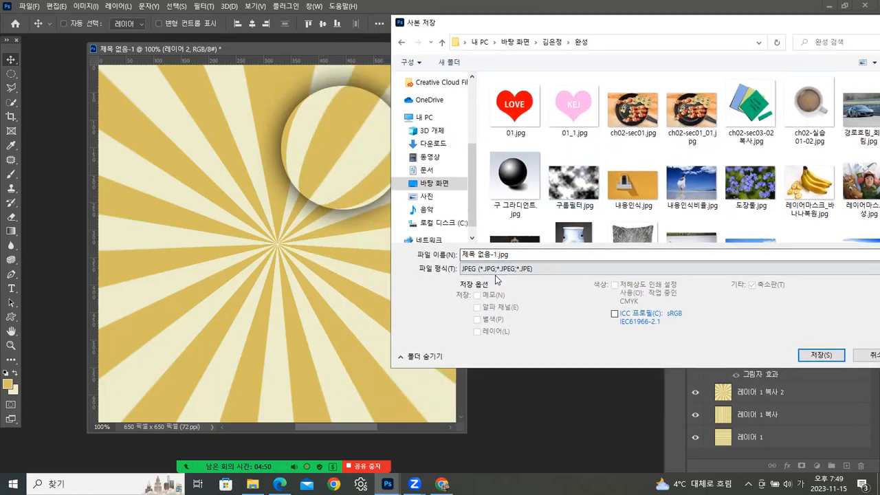
Name the copy 하프톤패턴응용_구형화 and save it as a JPEG at quality 12
left_click_drag(496, 254, 462, 254)
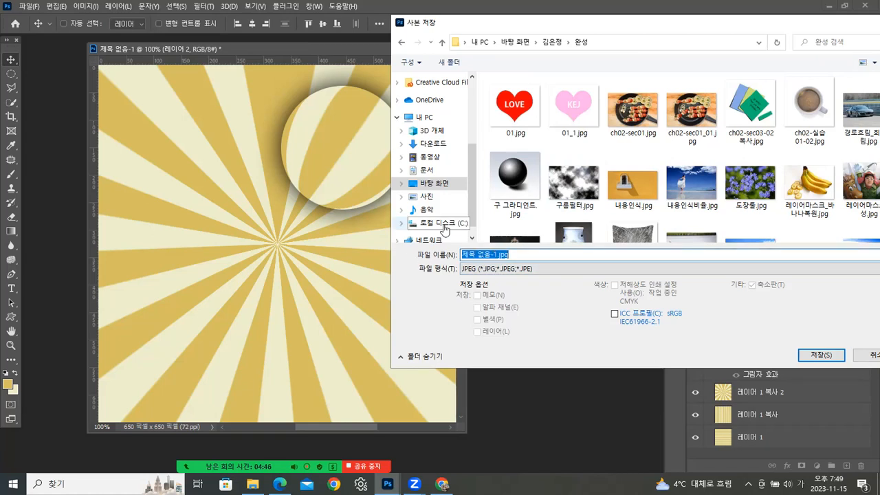
type("히")
type("프톤")
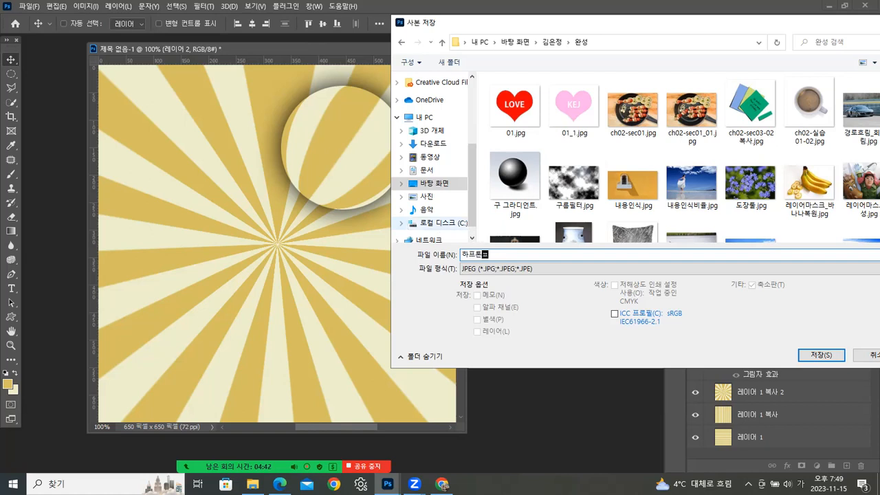
type("패턴응용_구형원")
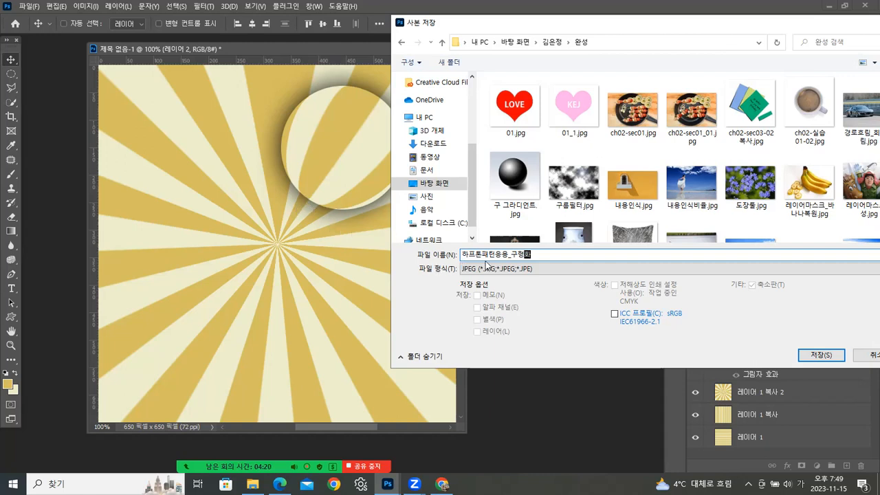
left_click(817, 355)
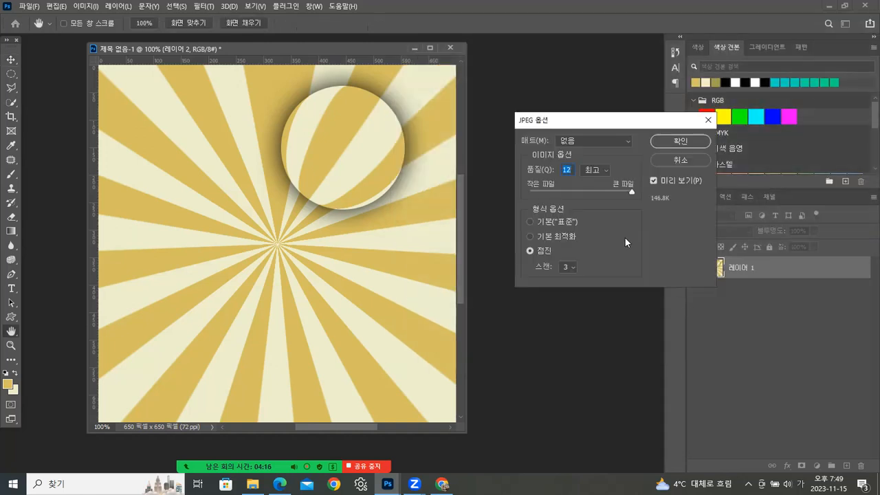
left_click(669, 140)
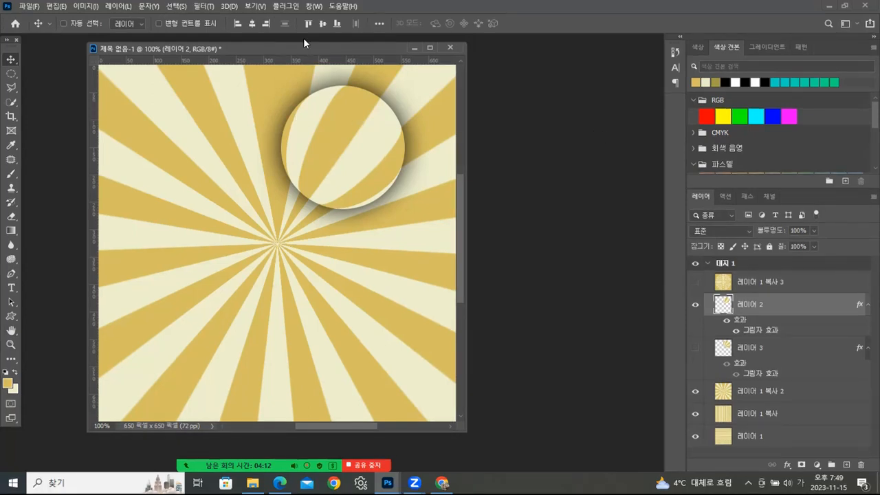
Open ch08-sec02.jpg from the ch08 folder and place its floating window in front of the sunburst document
left_click_drag(300, 47, 278, 46)
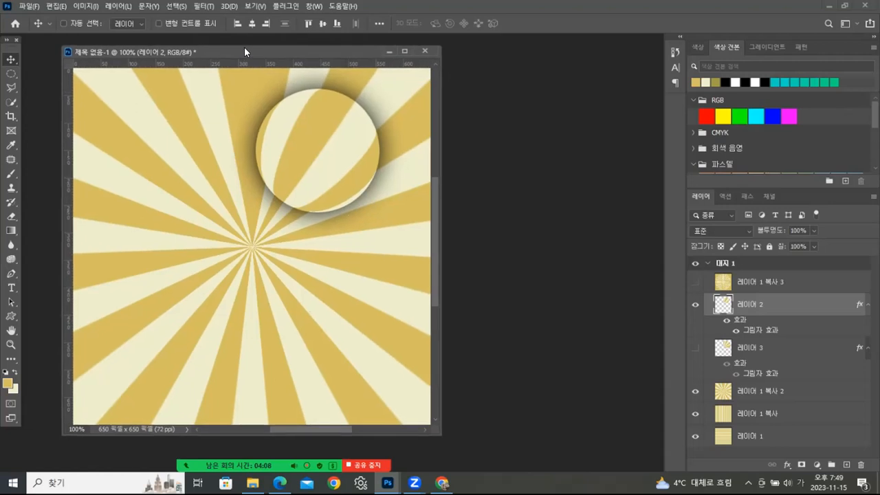
left_click_drag(281, 42, 249, 47)
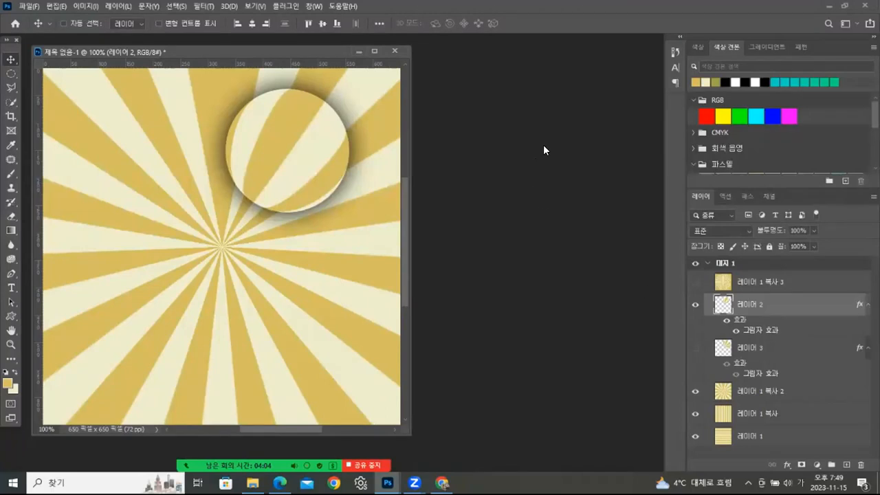
key("alt+Tab")
left_click_drag(556, 141, 559, 443)
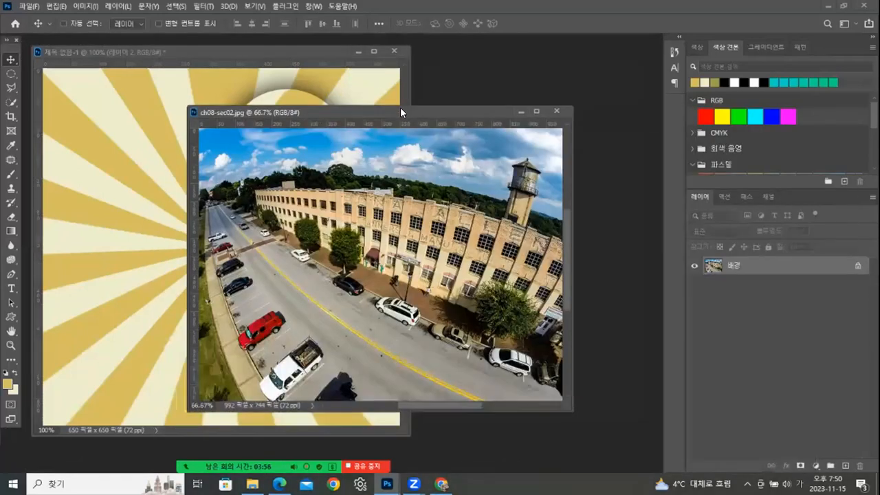
left_click_drag(400, 107, 475, 89)
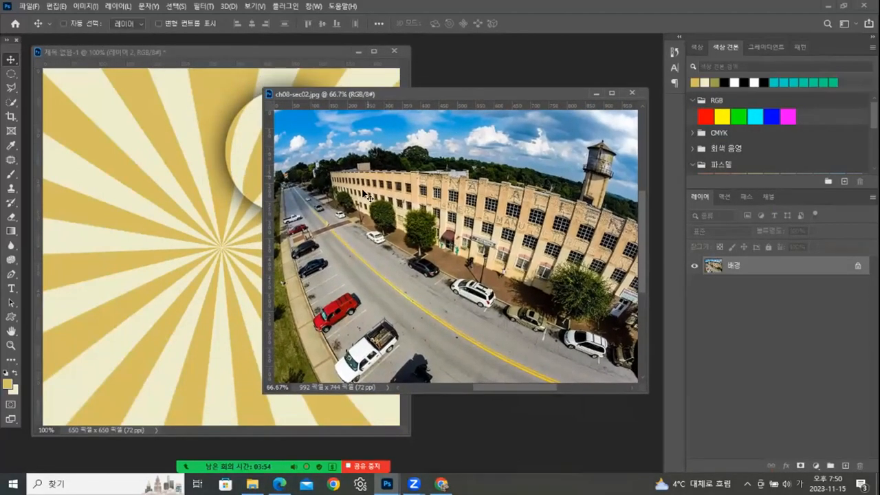
left_click(237, 105)
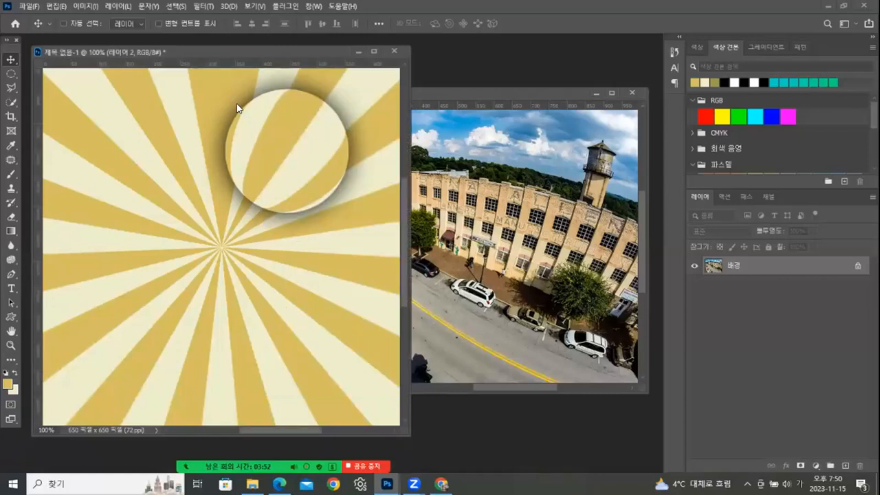
left_click(470, 147)
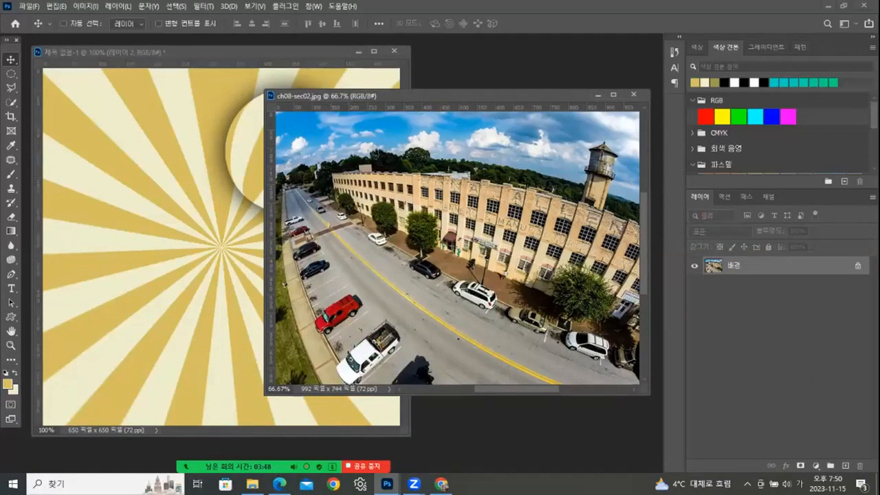
Open the cyclist photo ch08-sec04.jpg from the ch08 folder and float it in its own window
left_click(253, 485)
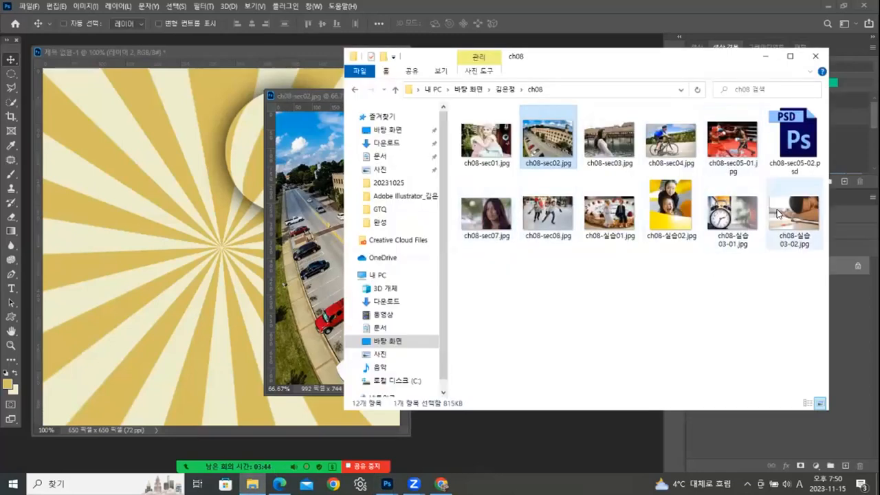
left_click(671, 146)
left_click_drag(668, 151, 575, 441)
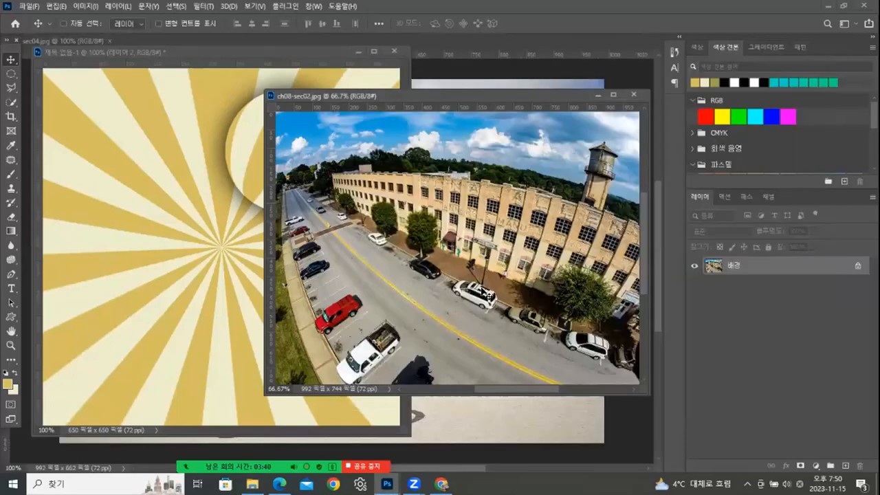
left_click_drag(88, 38, 243, 75)
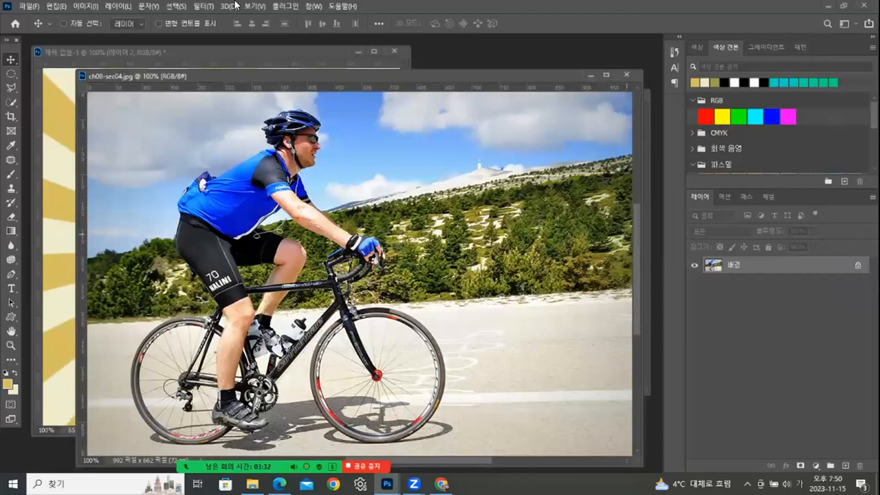
Rearrange the document windows so ch08-sec02.jpg is in front, with the cyclist photo lower down and the sunburst behind
left_click(204, 7)
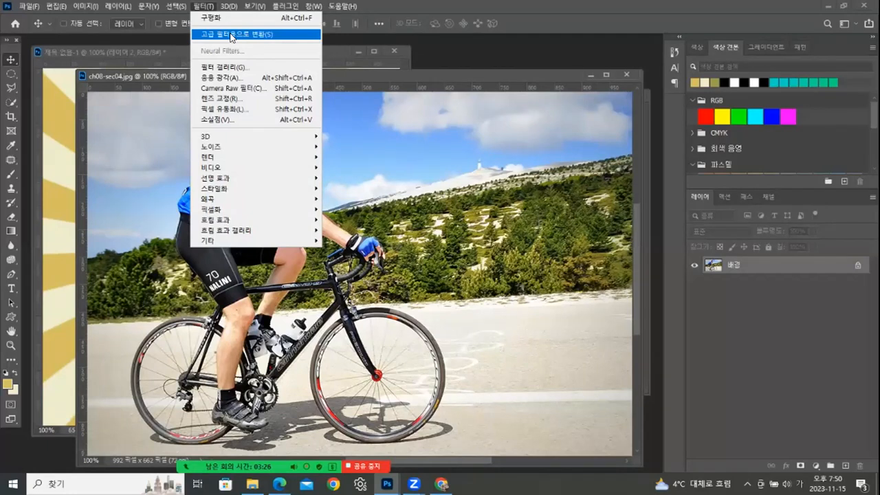
left_click(341, 71)
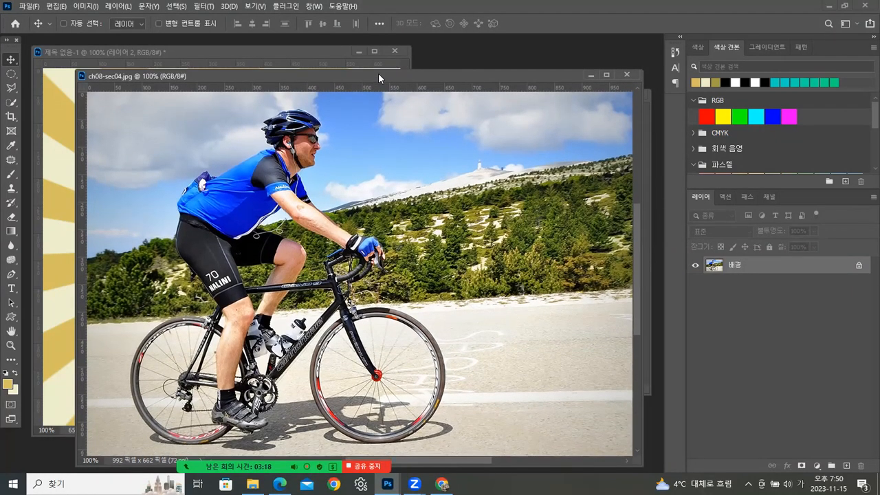
left_click_drag(379, 72, 387, 92)
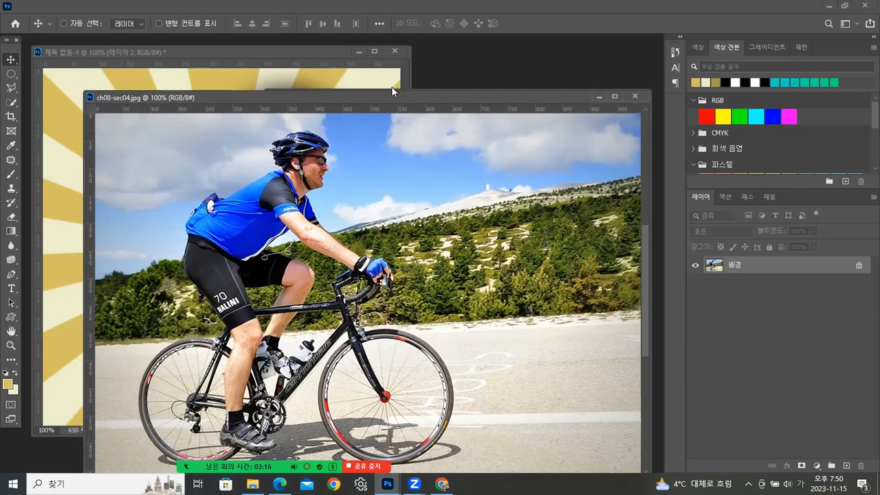
left_click(389, 71)
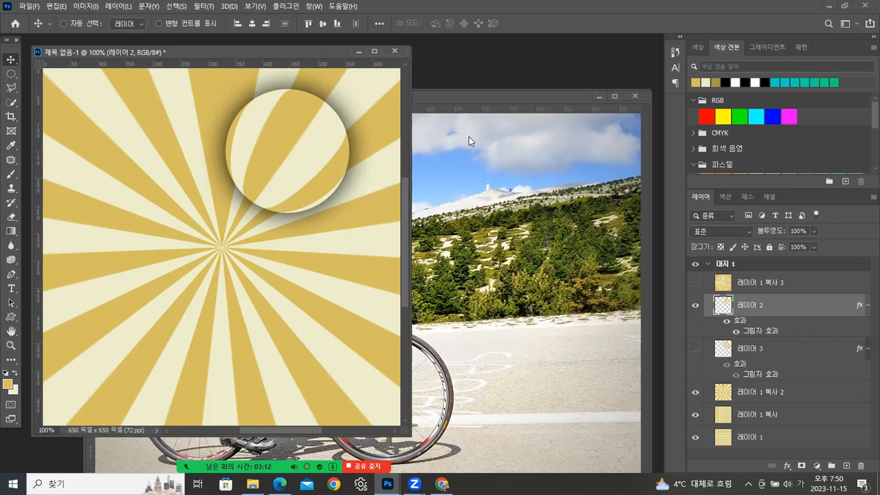
left_click(473, 94)
left_click_drag(474, 93, 467, 156)
left_click(488, 95)
mouse_move(489, 95)
left_mouse_down()
mouse_move(466, 93)
mouse_move(490, 91)
left_mouse_up()
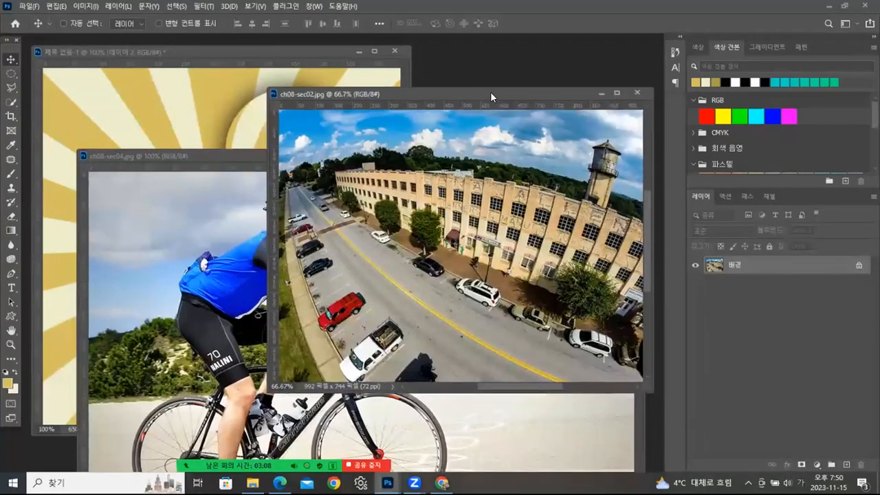
Move the ch08-sec02.jpg window slightly aside and bring the cyclist photo ch08-sec04.jpg to the front
left_click(208, 8)
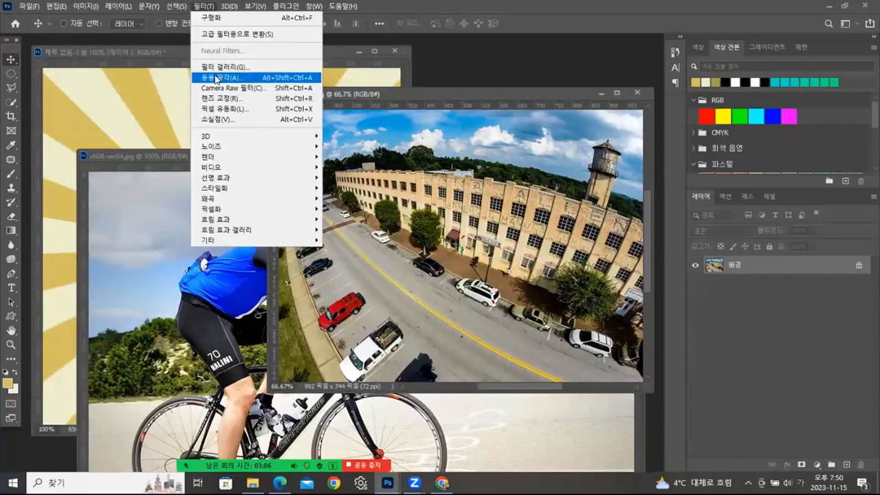
left_click(448, 99)
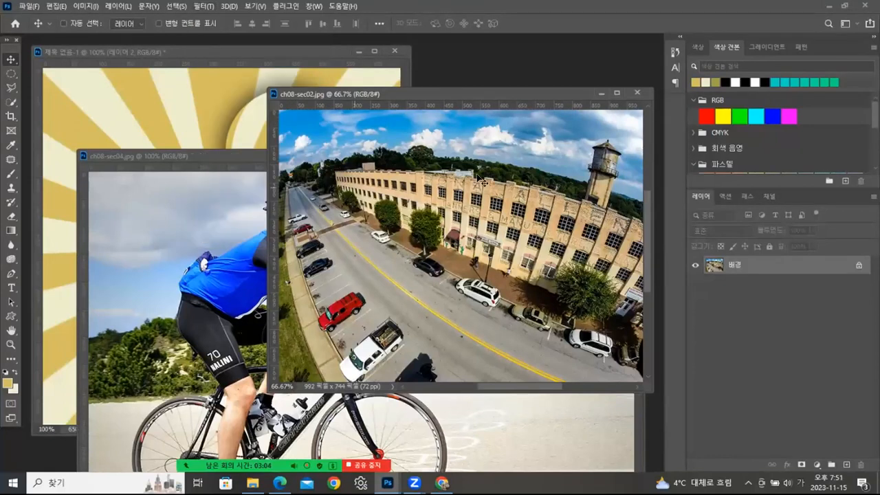
left_click_drag(484, 94, 491, 94)
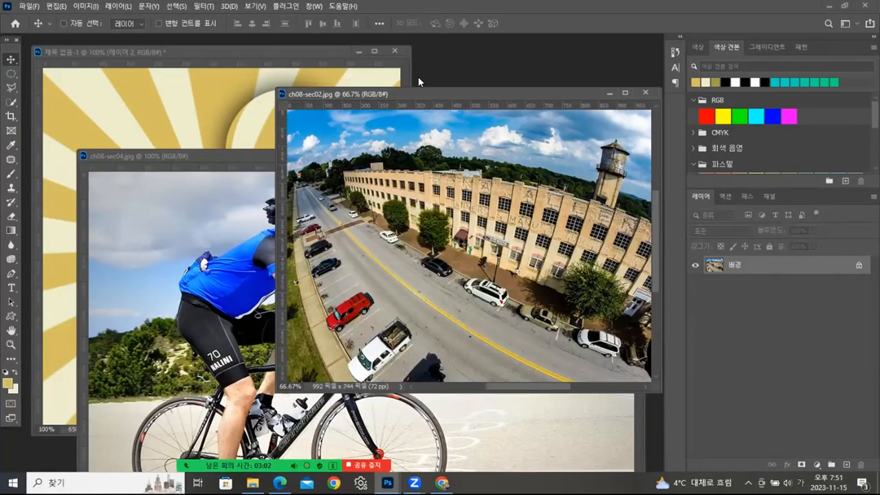
left_click(317, 47)
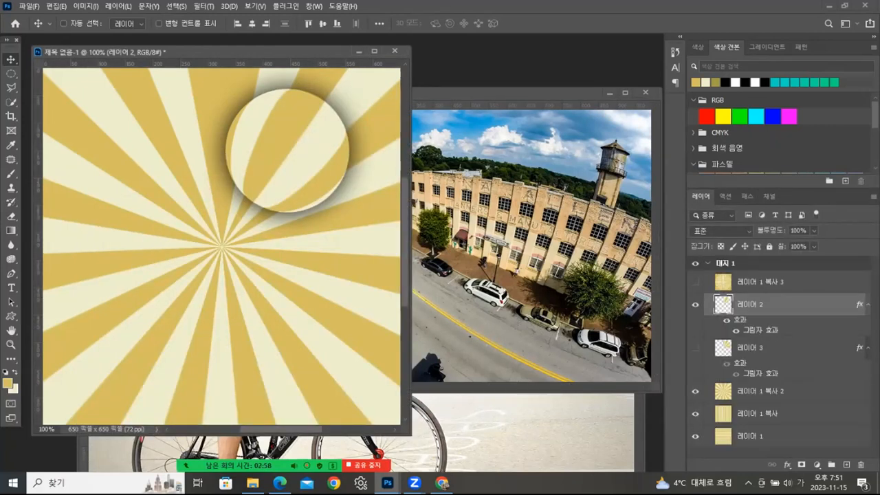
left_click(399, 440)
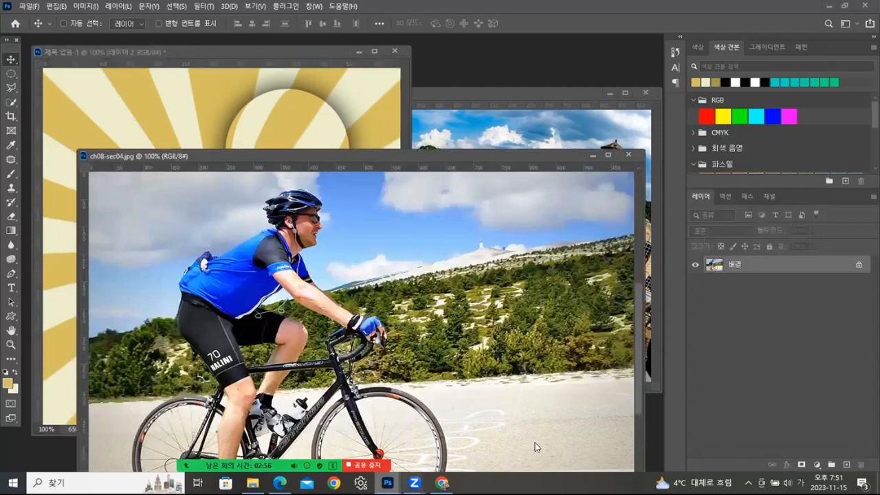